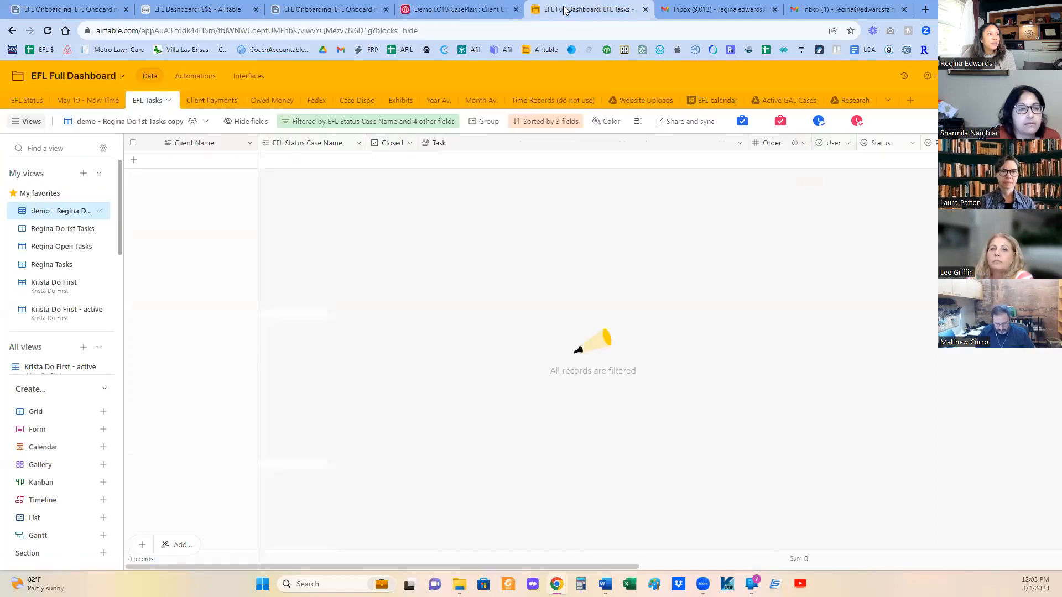
# - Look through the EFL Onboarding bases and open the underlying data of the Demo EFL Full Dashboard from its $$$ interface page
pyautogui.click(342, 10)
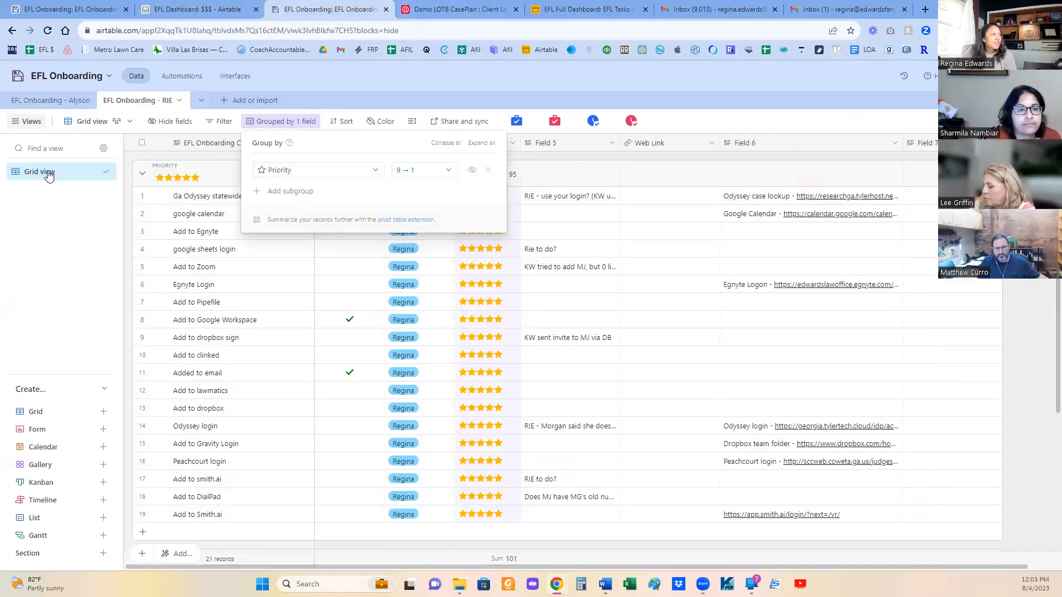
pyautogui.click(103, 8)
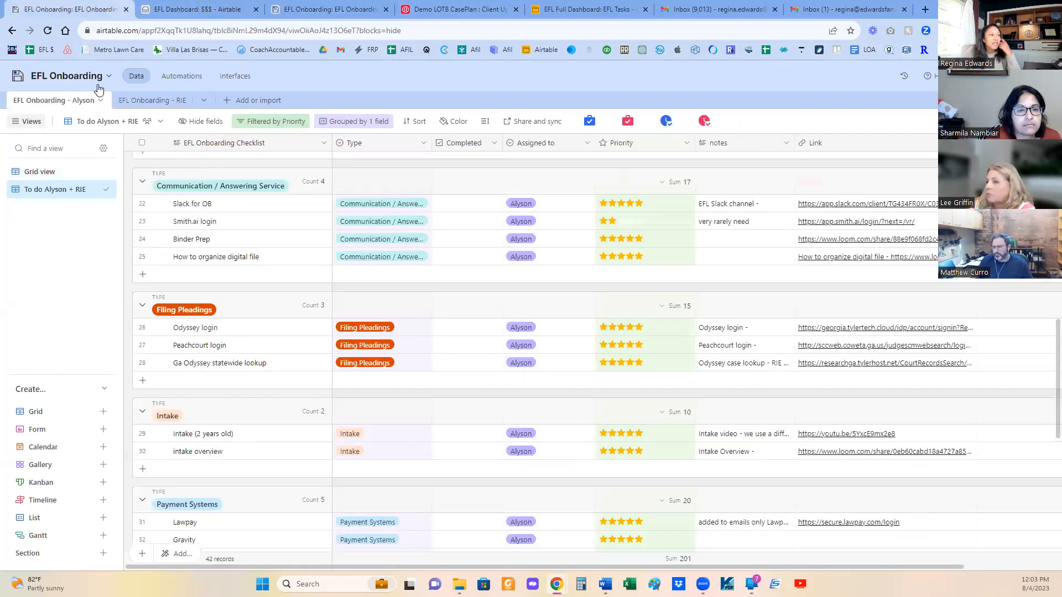
pyautogui.click(207, 11)
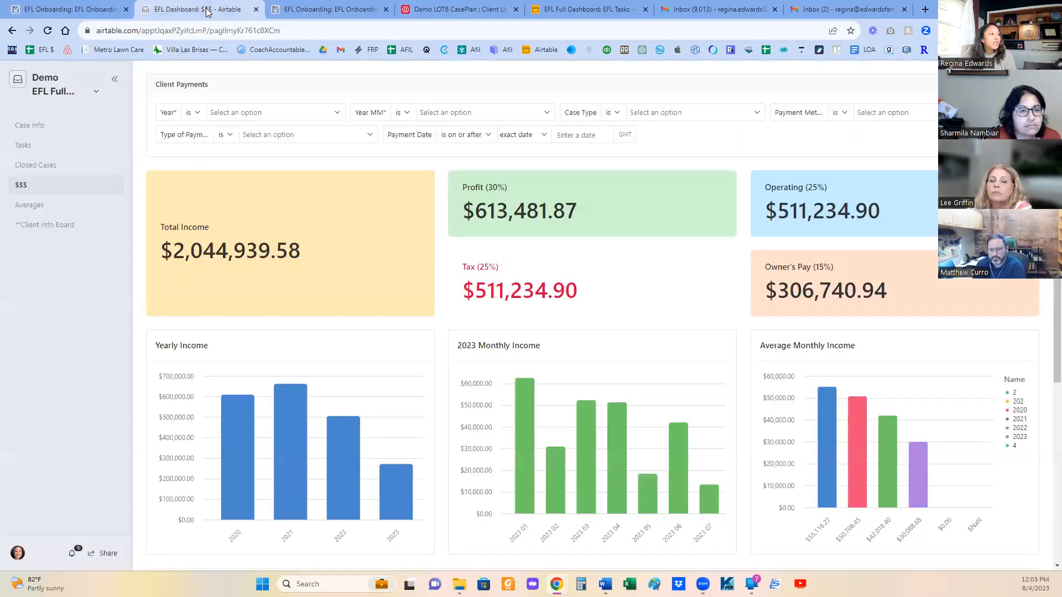
pyautogui.click(84, 92)
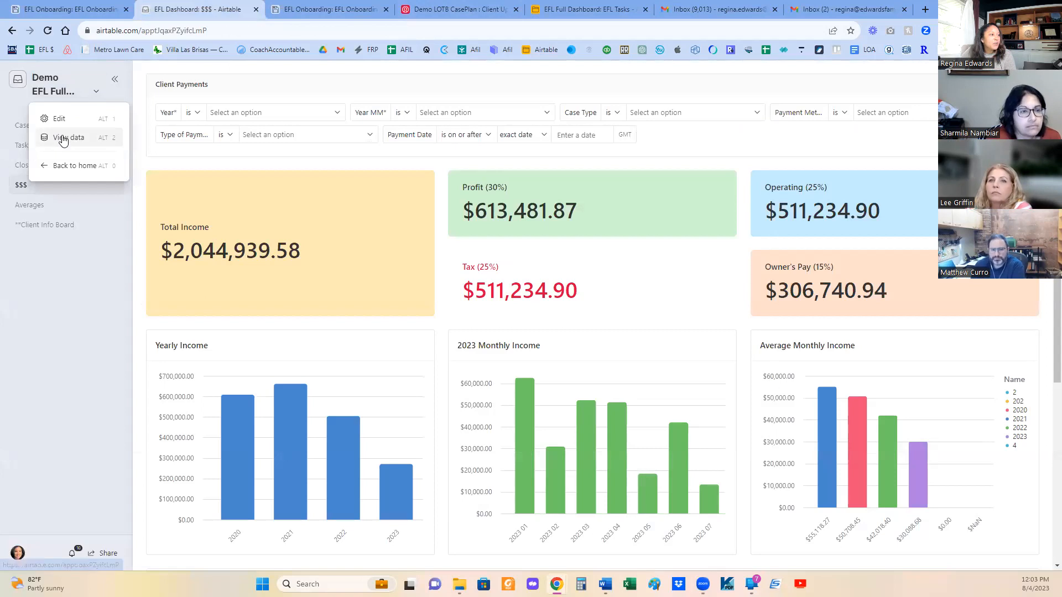
pyautogui.click(64, 138)
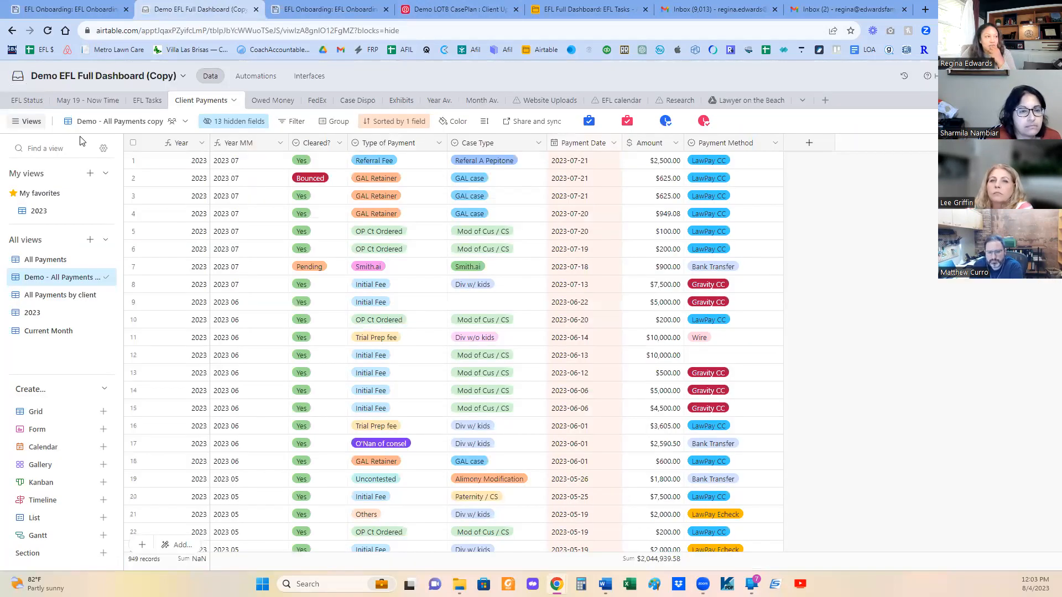
# - Open the EFL Status table and look through the open cases grouped by county
pyautogui.click(27, 103)
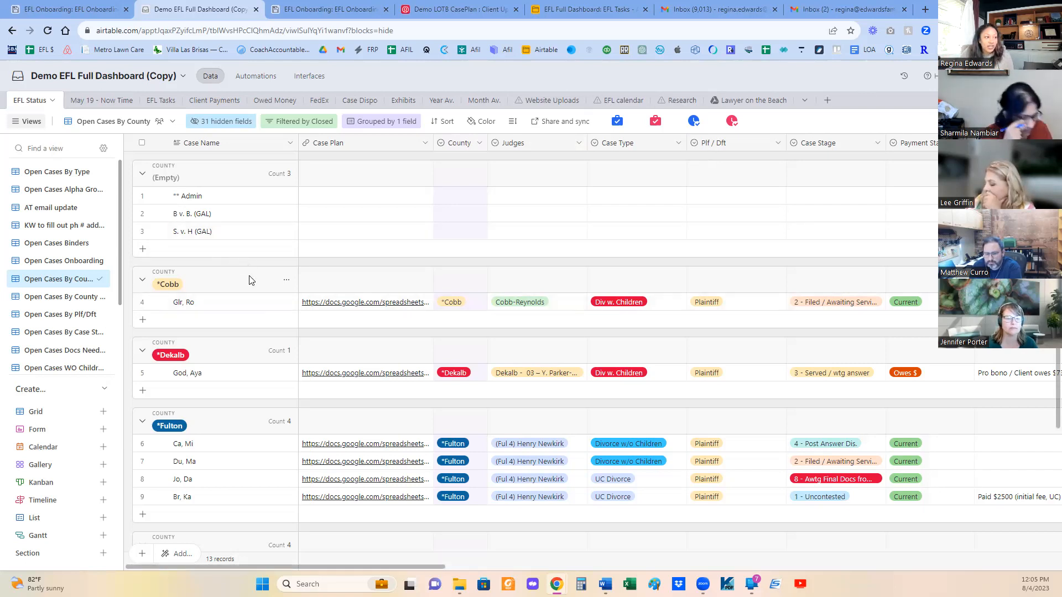
pyautogui.scroll(-3, 254, 279)
pyautogui.scroll(3, 252, 283)
pyautogui.scroll(-3, 252, 283)
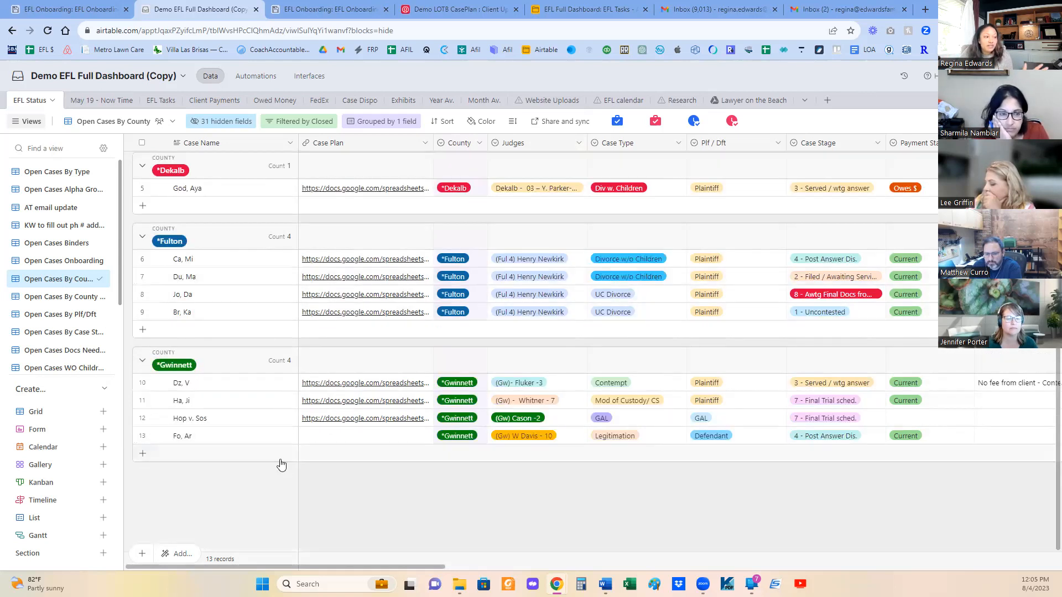
pyautogui.scroll(3, 269, 425)
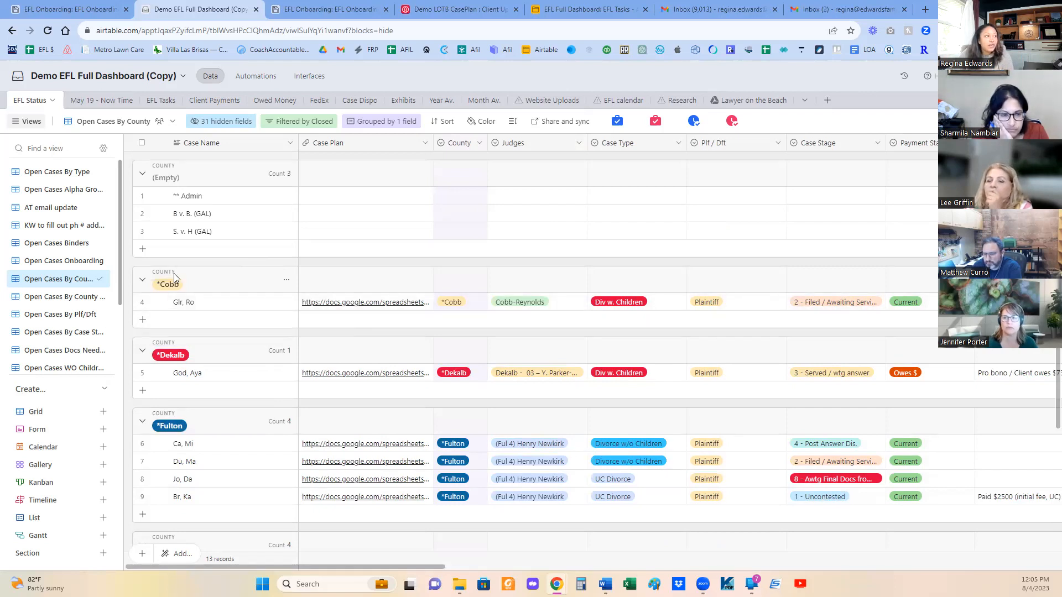
# - Switch to the Open Cases Alpha Group view, narrow its Case Name column and look over the grouped records
pyautogui.click(46, 189)
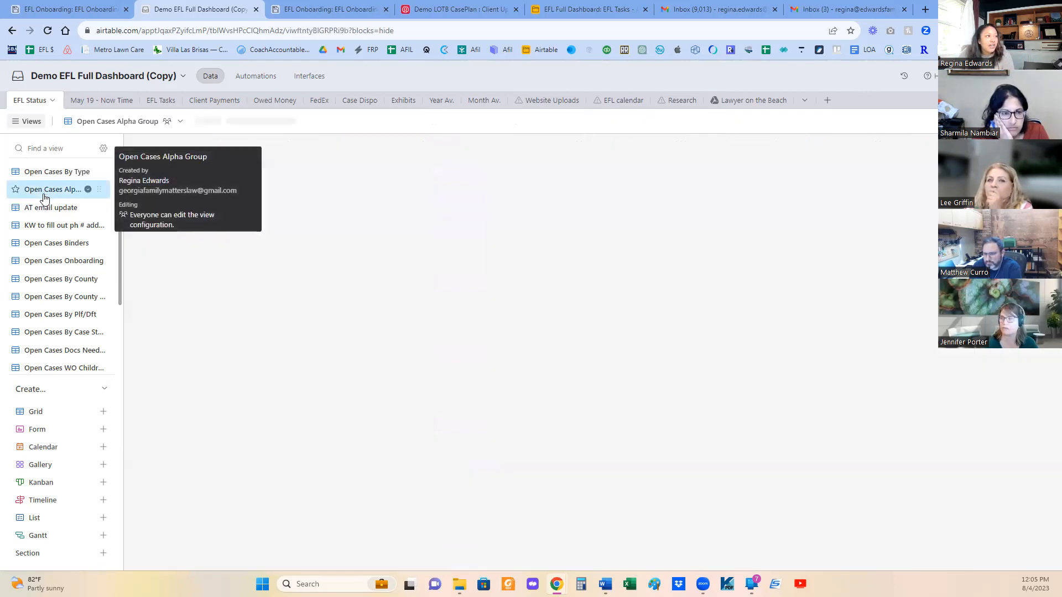
pyautogui.moveTo(334, 143); pyautogui.dragTo(248, 145)
pyautogui.scroll(-1, 365, 330)
pyautogui.scroll(1, 346, 317)
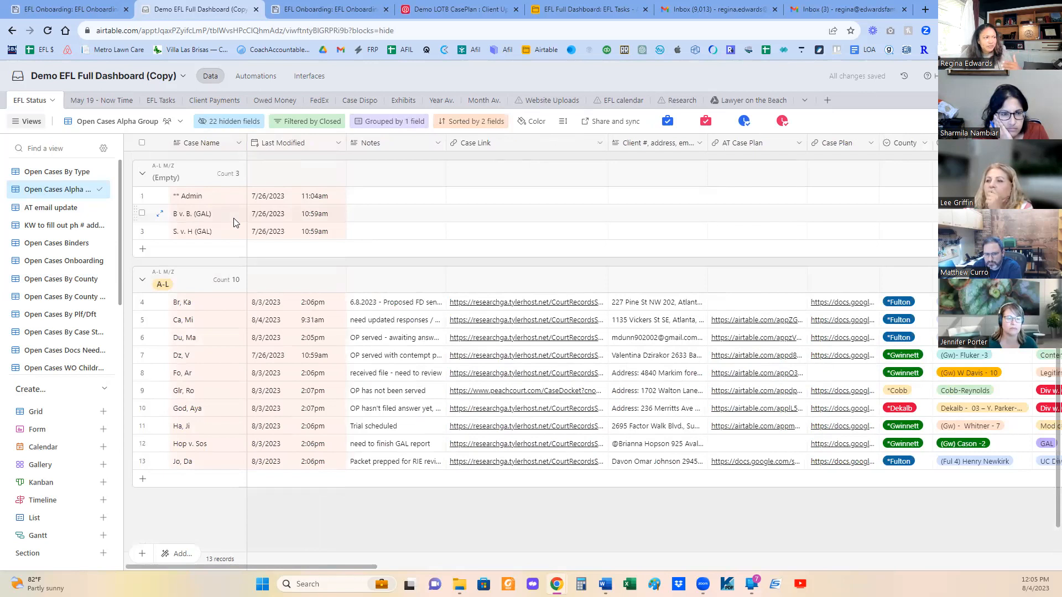
# - Check the KW to fill out ph # address view and return to the Open Cases By County view
pyautogui.click(57, 227)
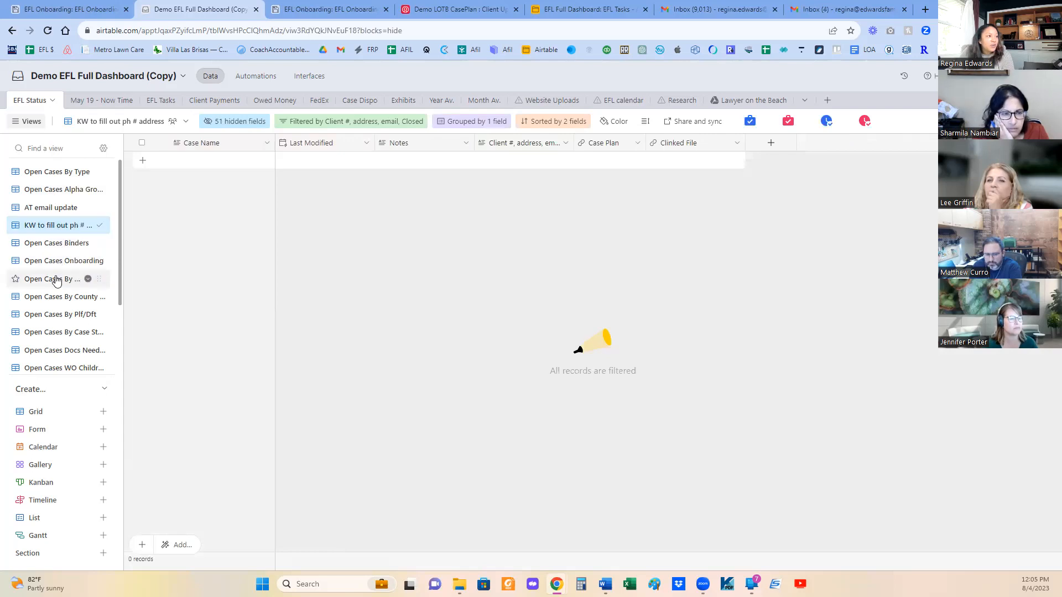
pyautogui.click(69, 279)
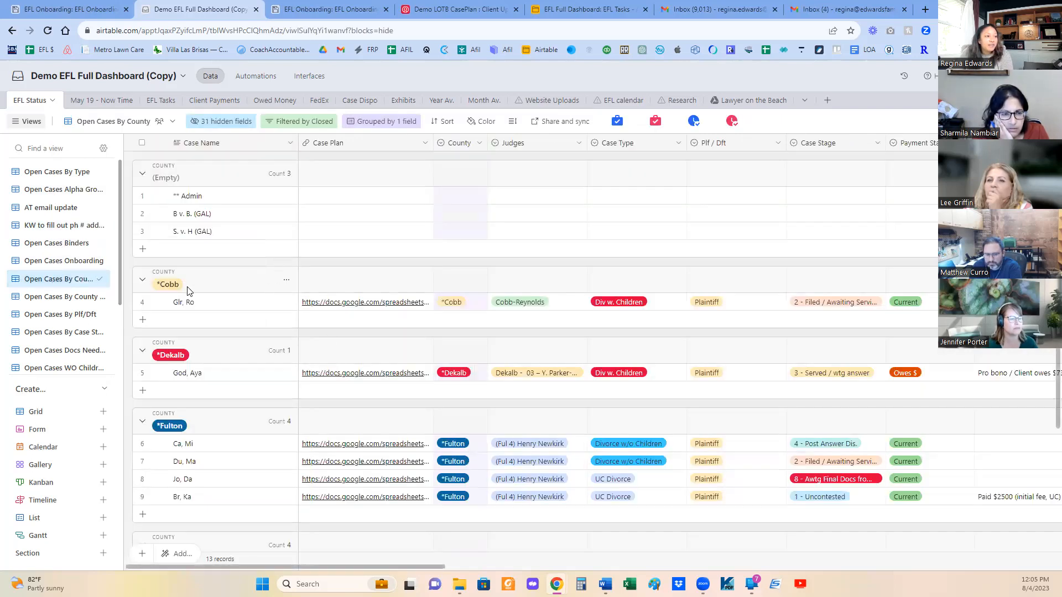
pyautogui.scroll(-2, 194, 294)
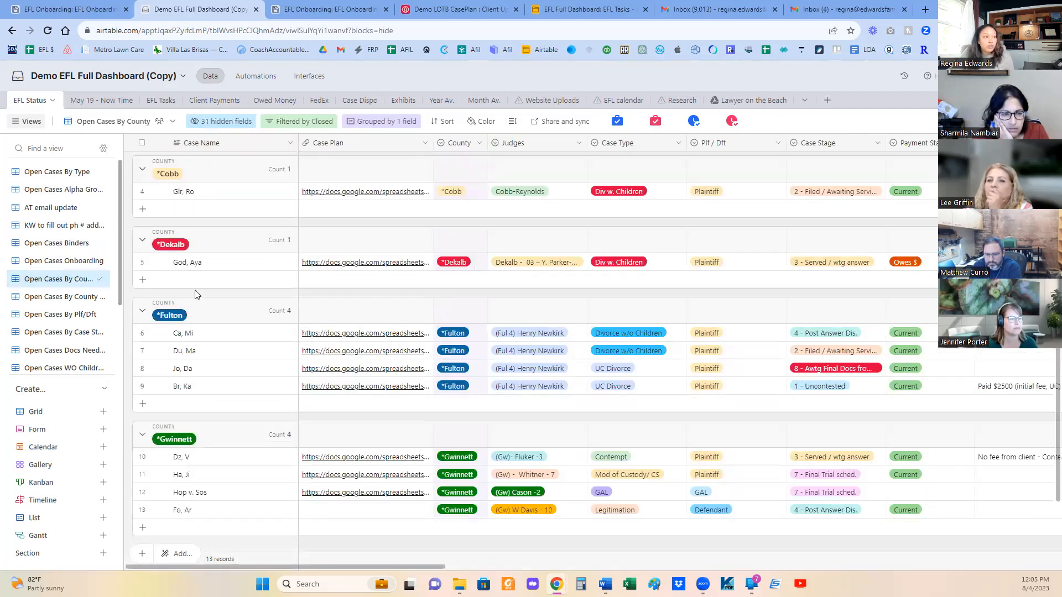
# - View the open cases by Plf/Dft and by Case Stage, and look through the stage groups and the remaining saved views
pyautogui.click(61, 315)
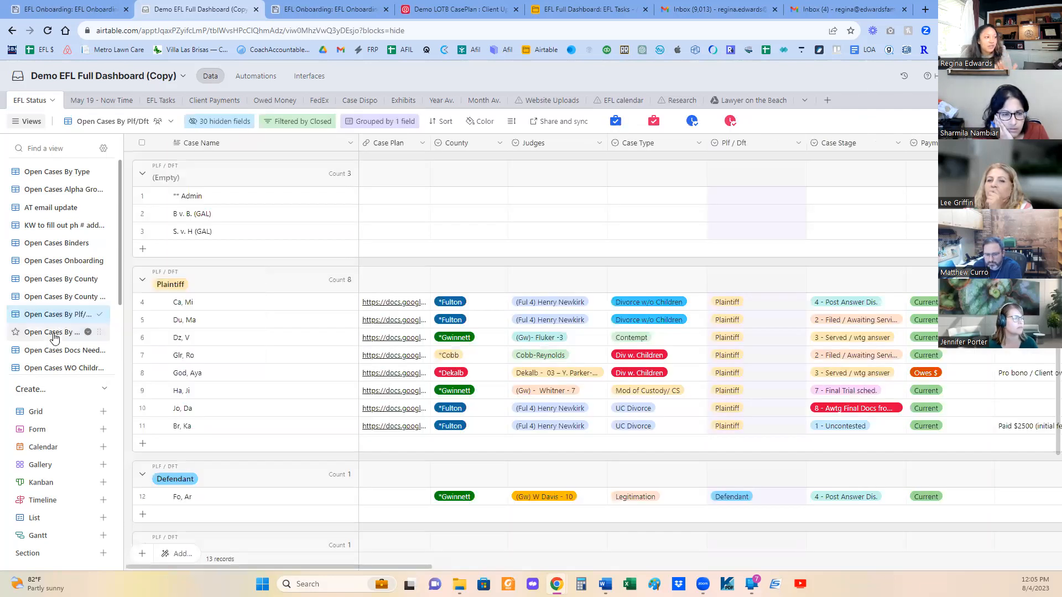
pyautogui.click(55, 333)
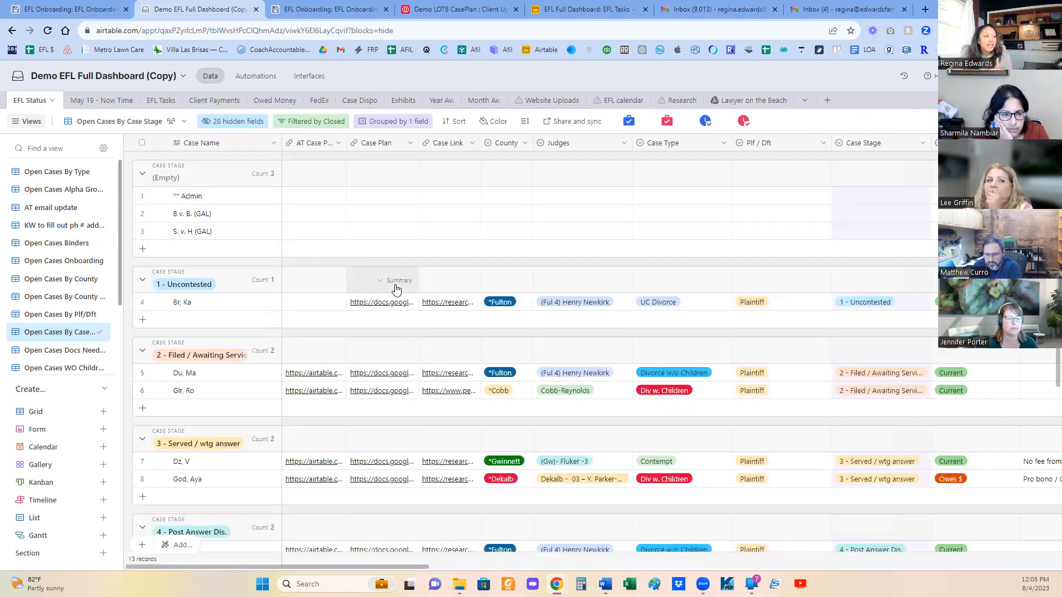
pyautogui.scroll(-1, 732, 291)
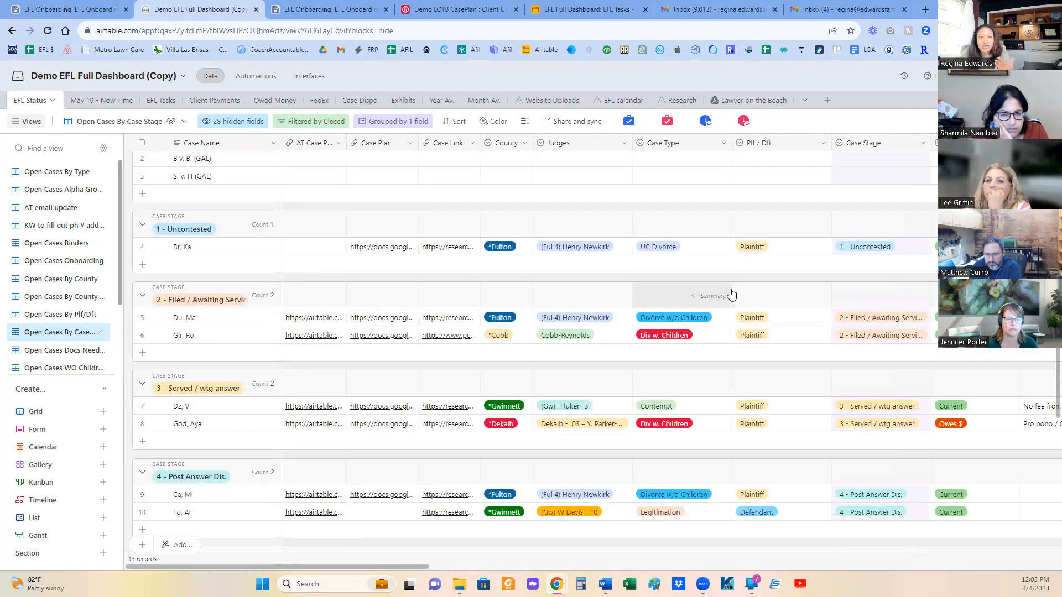
pyautogui.scroll(-1, 708, 279)
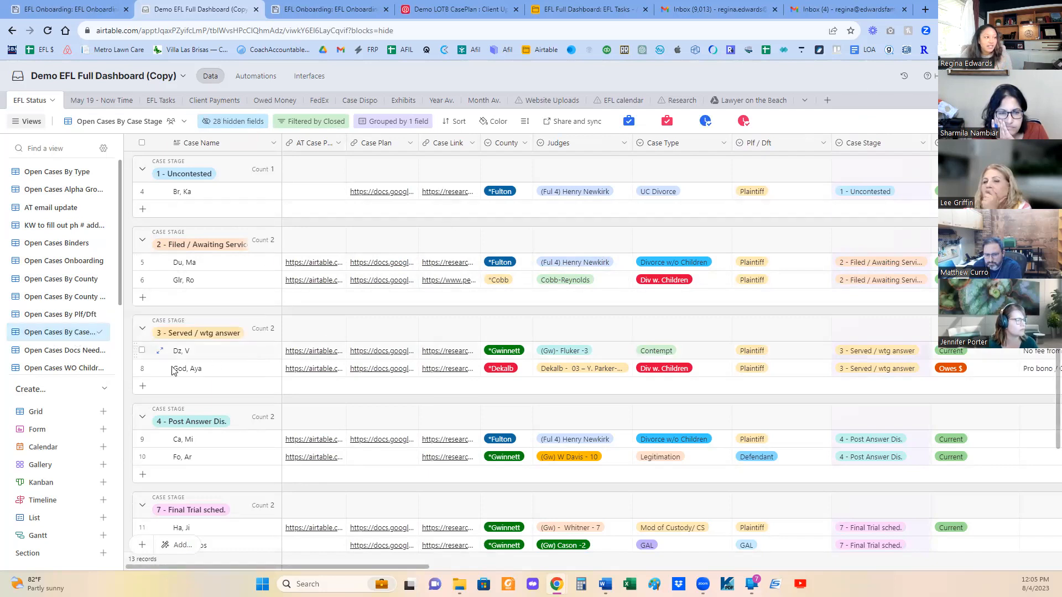
pyautogui.scroll(-1, 60, 358)
pyautogui.scroll(-2, 61, 357)
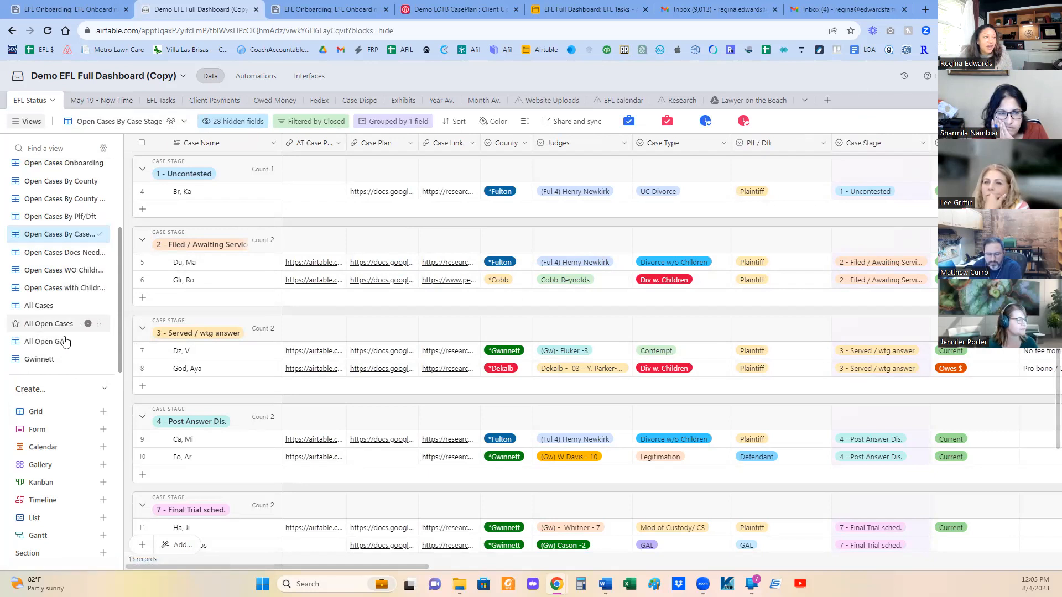
pyautogui.scroll(2, 84, 321)
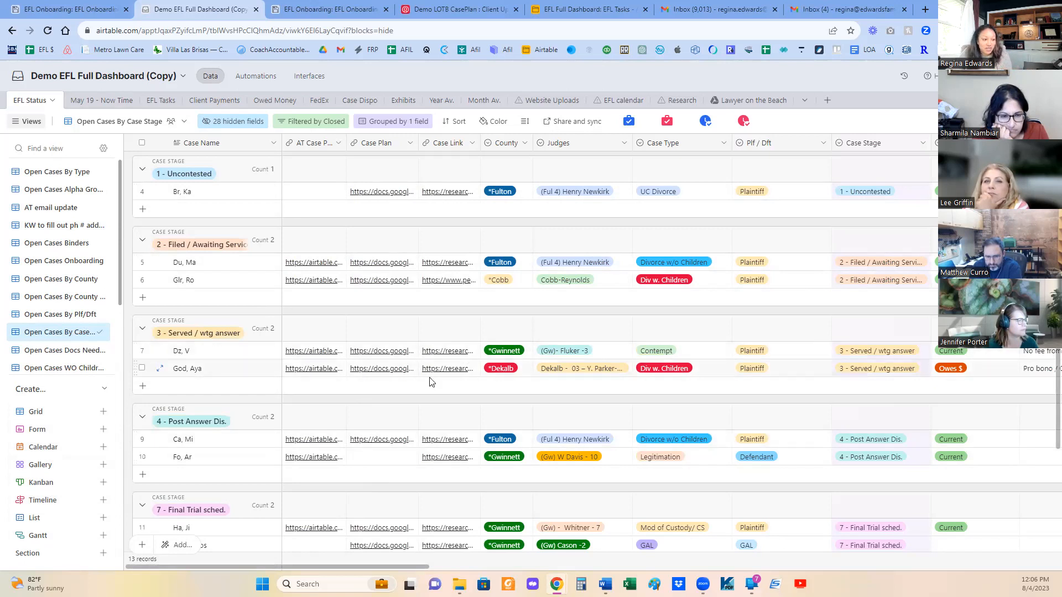
pyautogui.moveTo(412, 566); pyautogui.dragTo(265, 564)
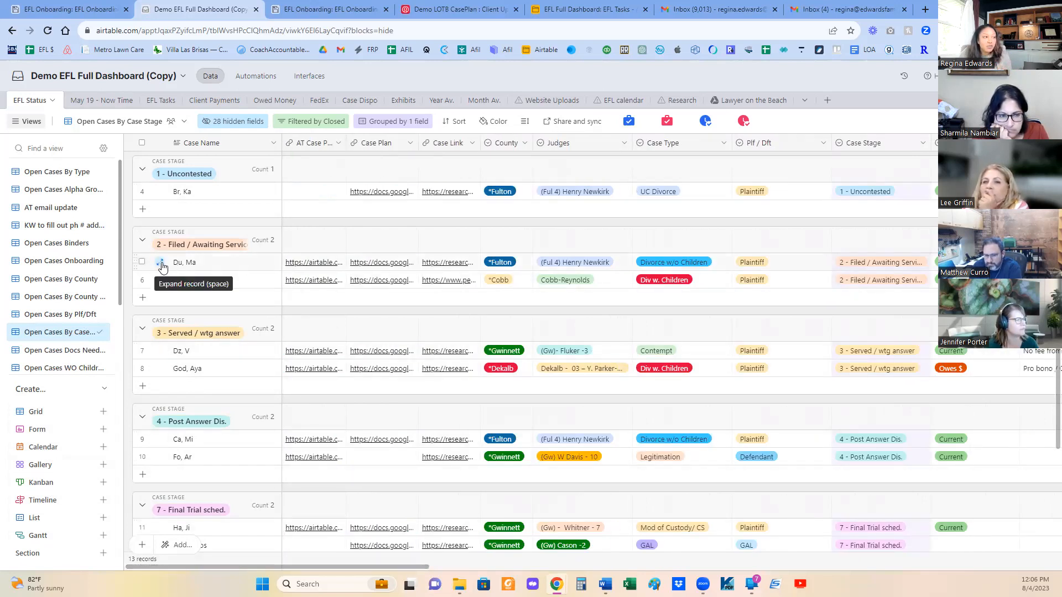
# - Expand the first case record in the 2 - Filed / Awaiting Service group, review all its fields and close it
pyautogui.click(160, 265)
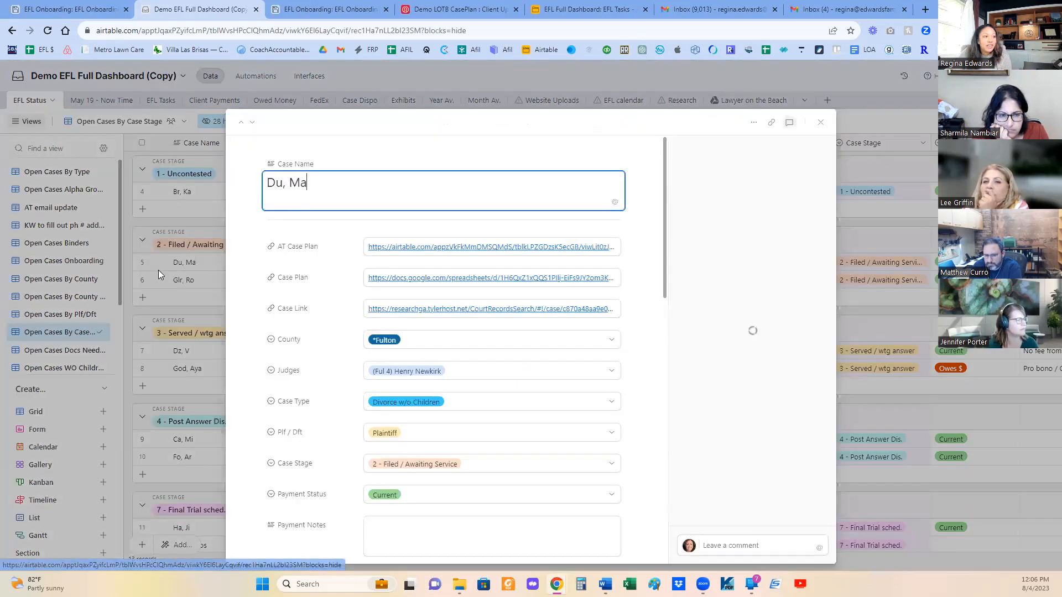
pyautogui.scroll(-10, 471, 362)
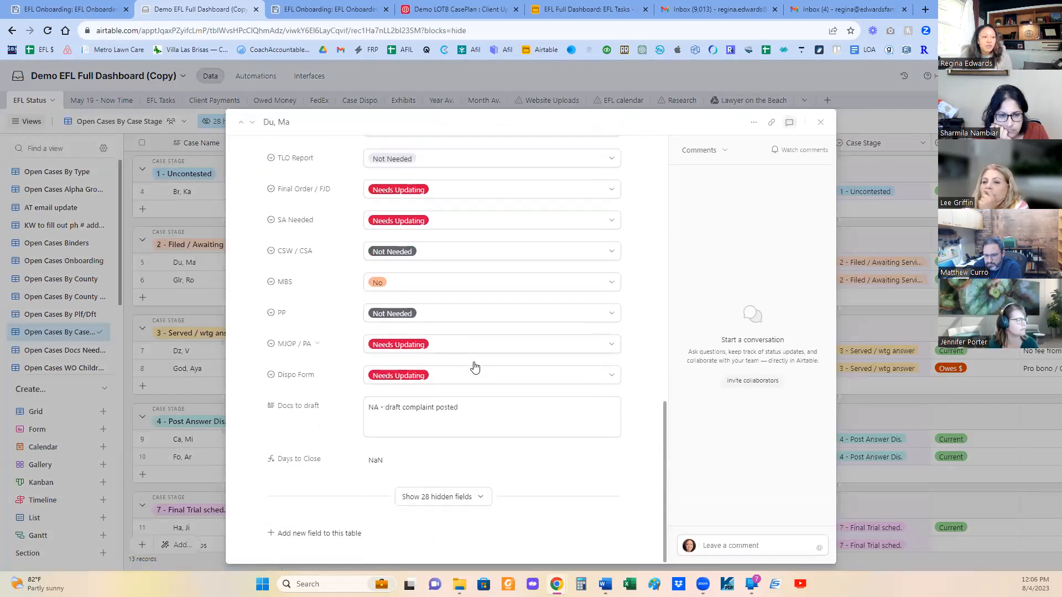
pyautogui.scroll(15, 475, 366)
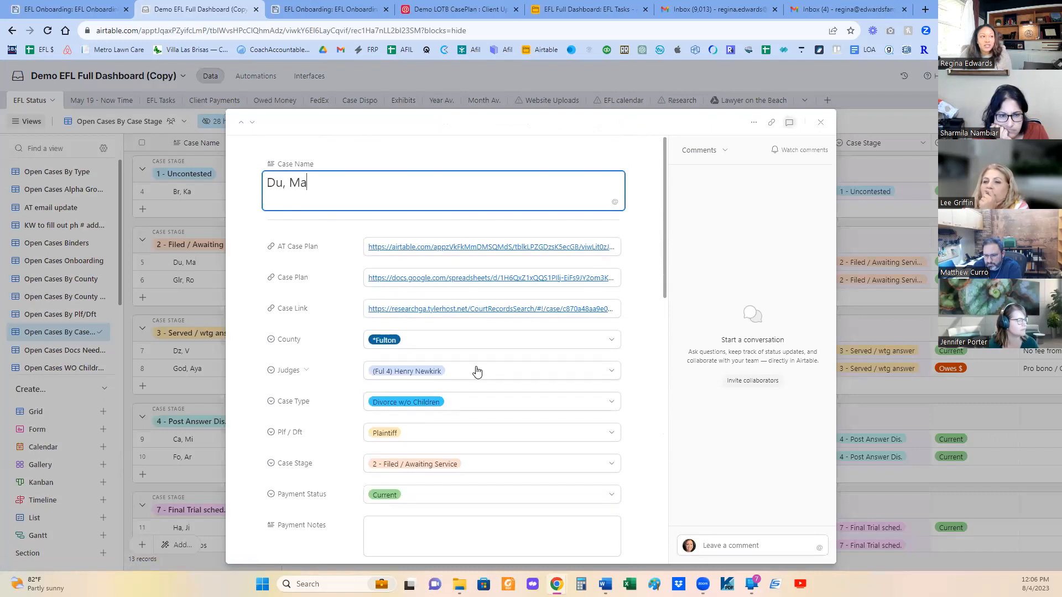
pyautogui.scroll(-15, 478, 370)
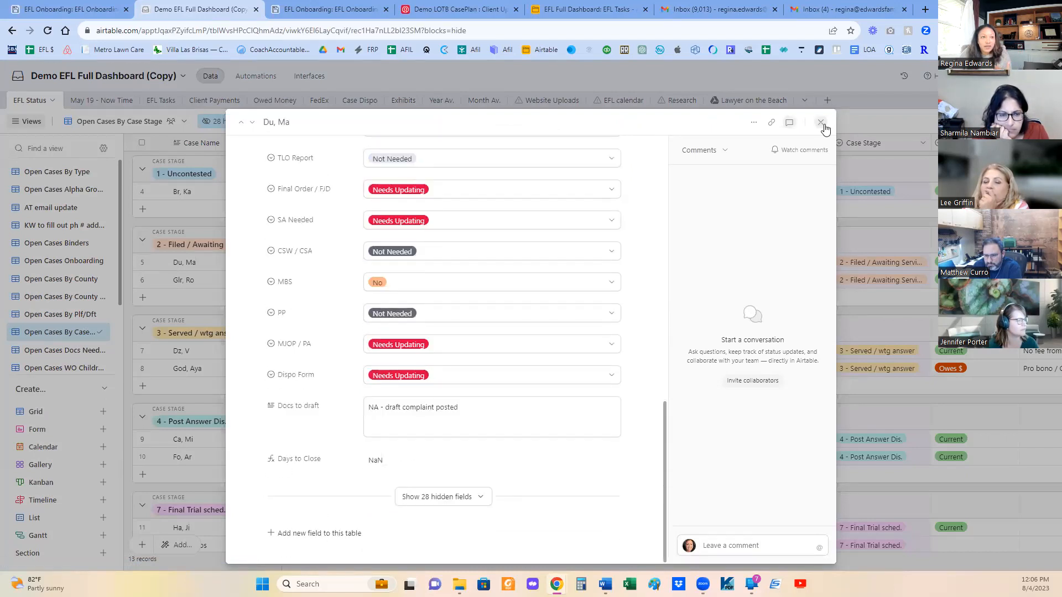
pyautogui.click(823, 124)
# - Open the **Client Info Board interface page and select the case listed fourth under EFL Status
pyautogui.click(310, 76)
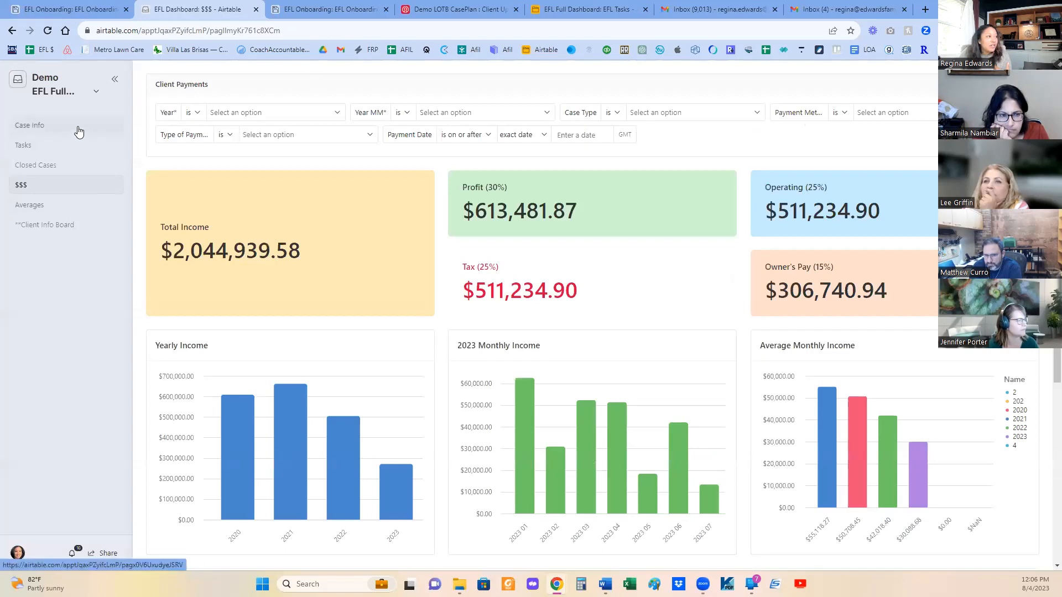
pyautogui.click(47, 231)
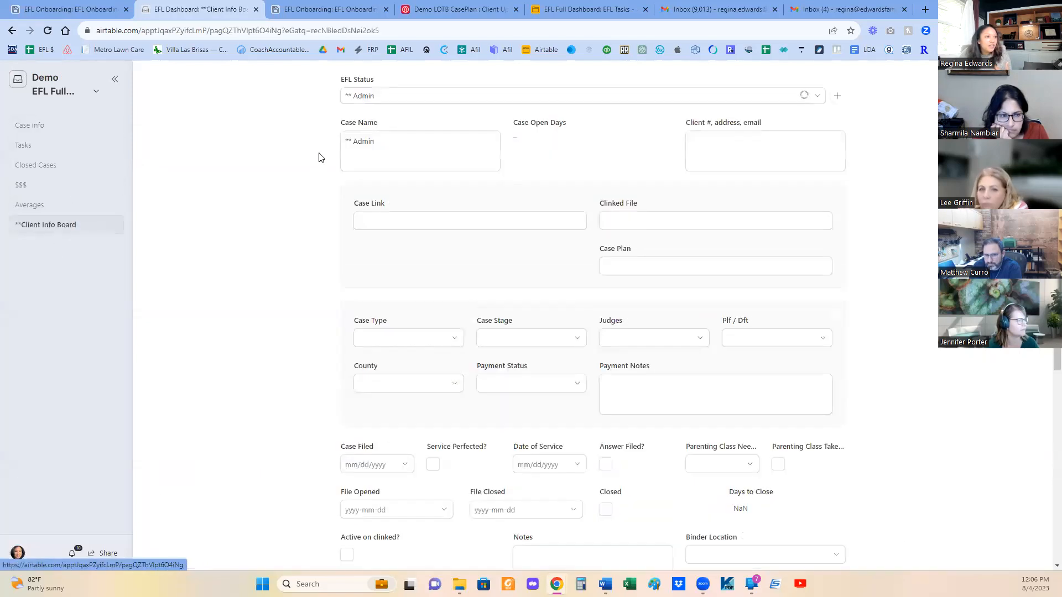
pyautogui.click(385, 103)
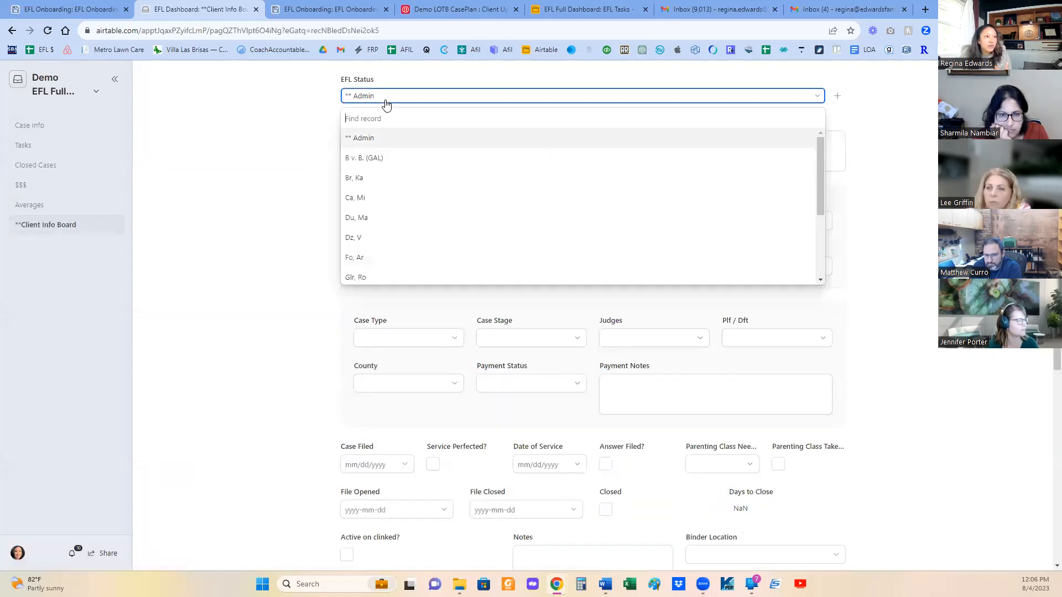
pyautogui.click(364, 197)
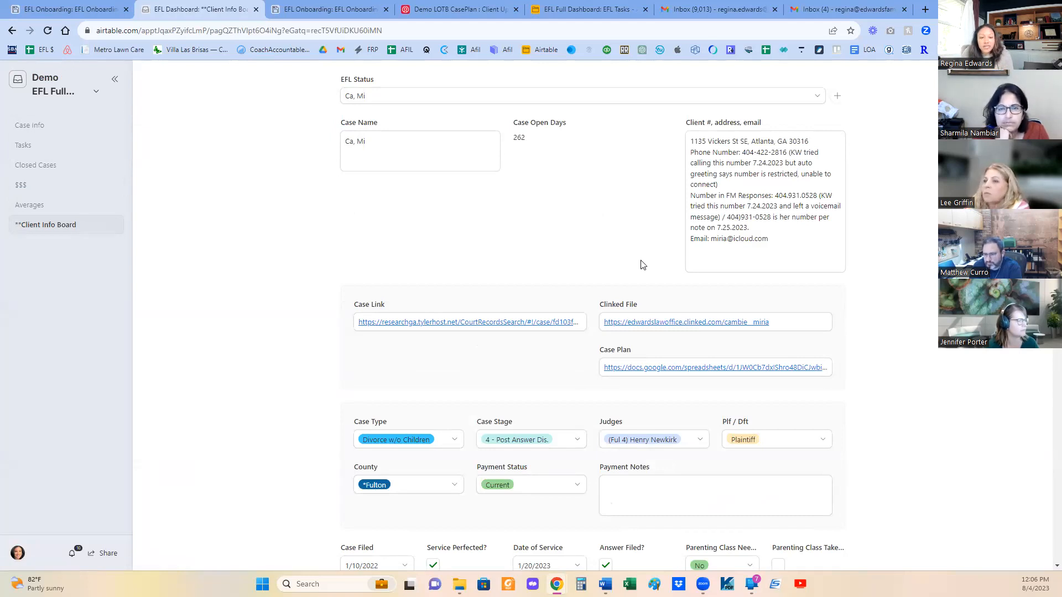
# - Examine the selected client's contact details, case links, stage, filing dates, notes and document statuses on the board
pyautogui.scroll(-8, 644, 360)
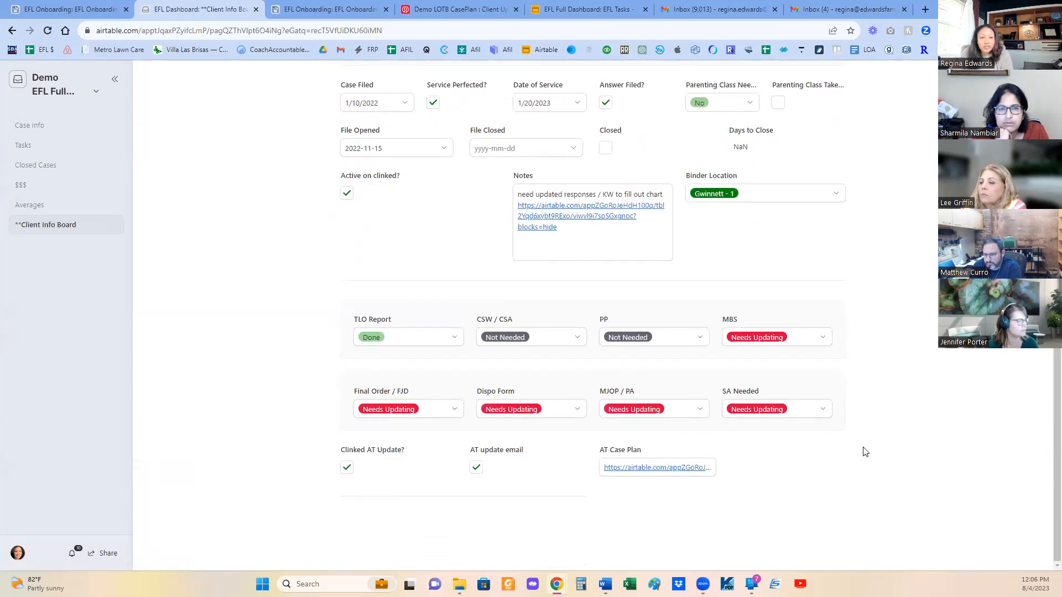
pyautogui.scroll(2, 866, 452)
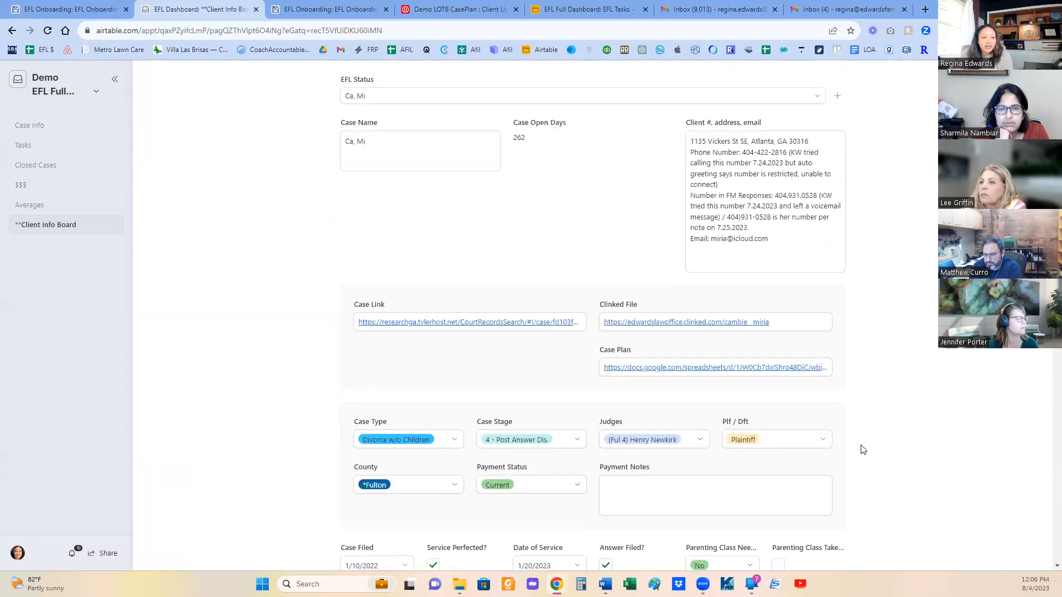
pyautogui.scroll(-4, 864, 449)
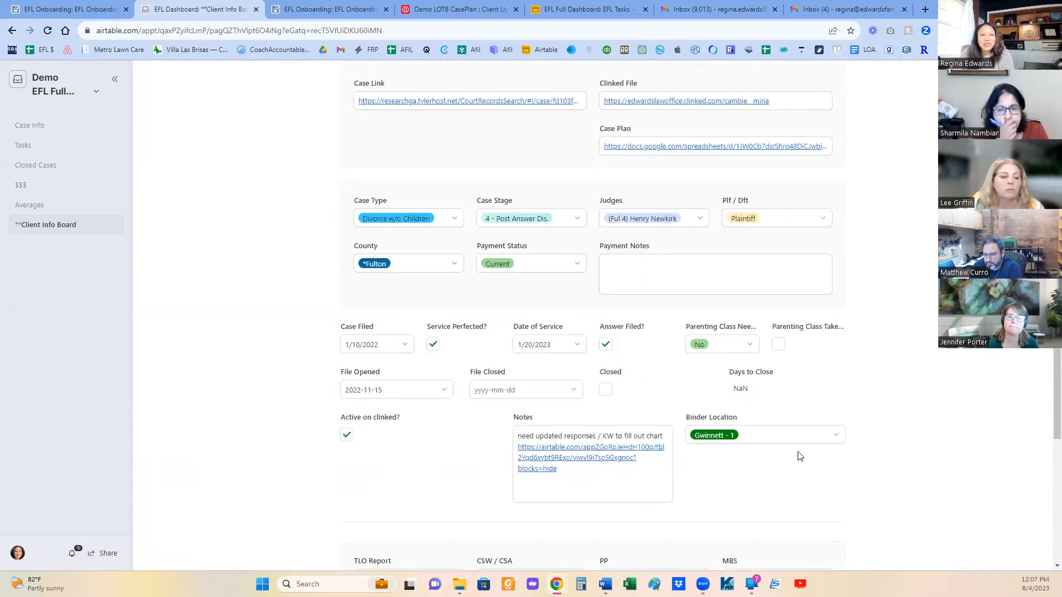
pyautogui.scroll(4, 801, 436)
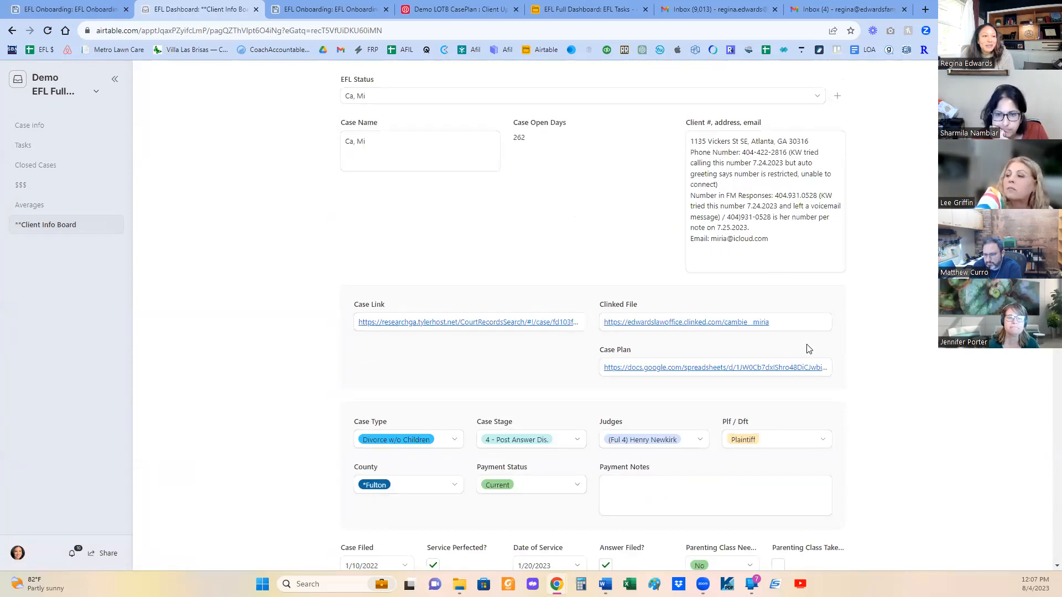
pyautogui.scroll(-5, 796, 349)
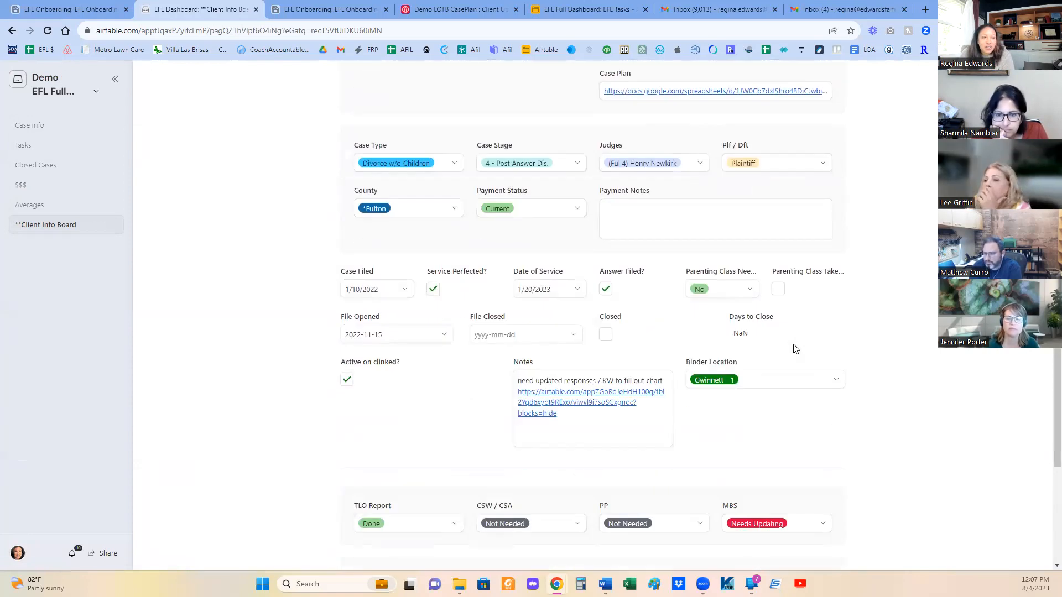
pyautogui.scroll(-2, 795, 348)
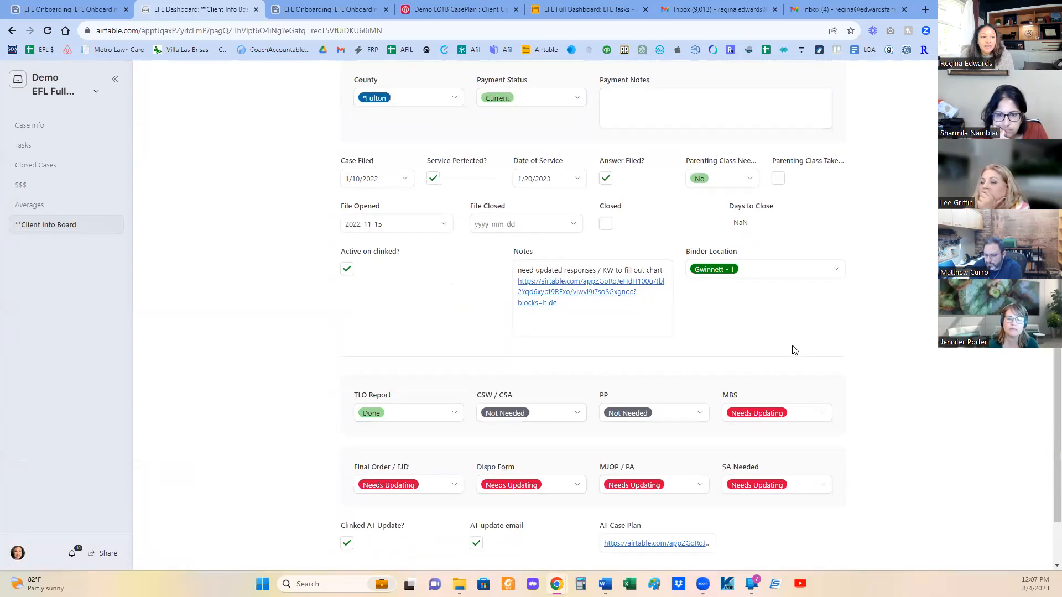
pyautogui.scroll(-1, 794, 350)
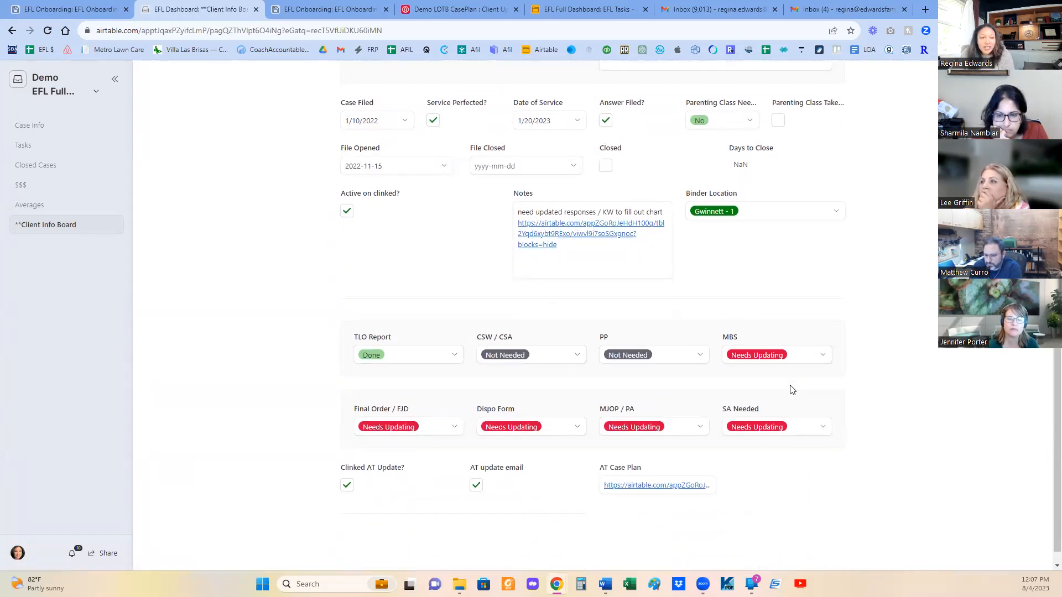
# - Review the selected client's document statuses, notes, filing dates, judge and case classification on the board
pyautogui.scroll(-1, 785, 371)
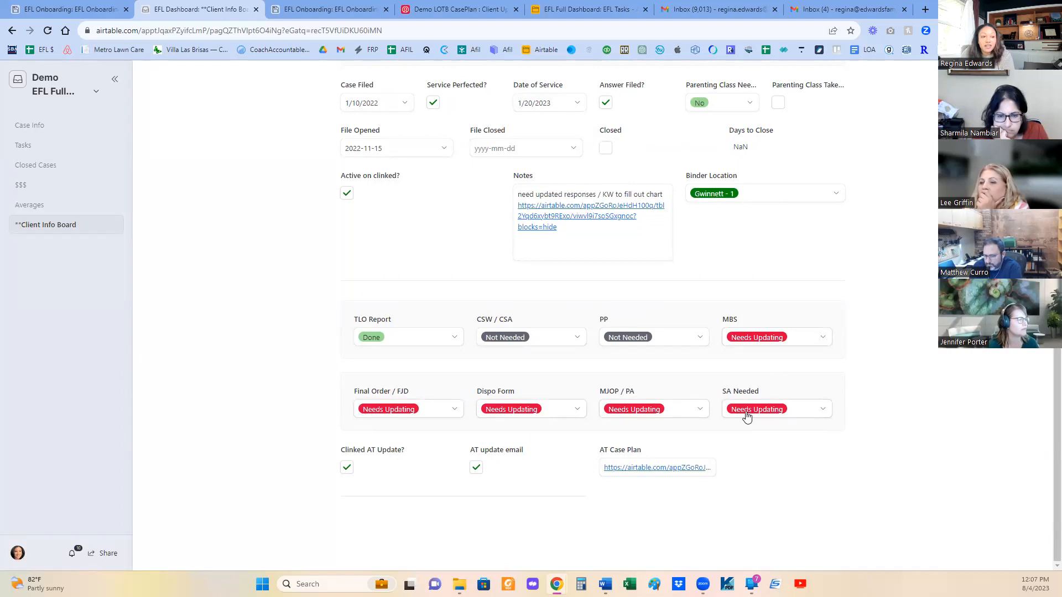
pyautogui.scroll(4, 747, 417)
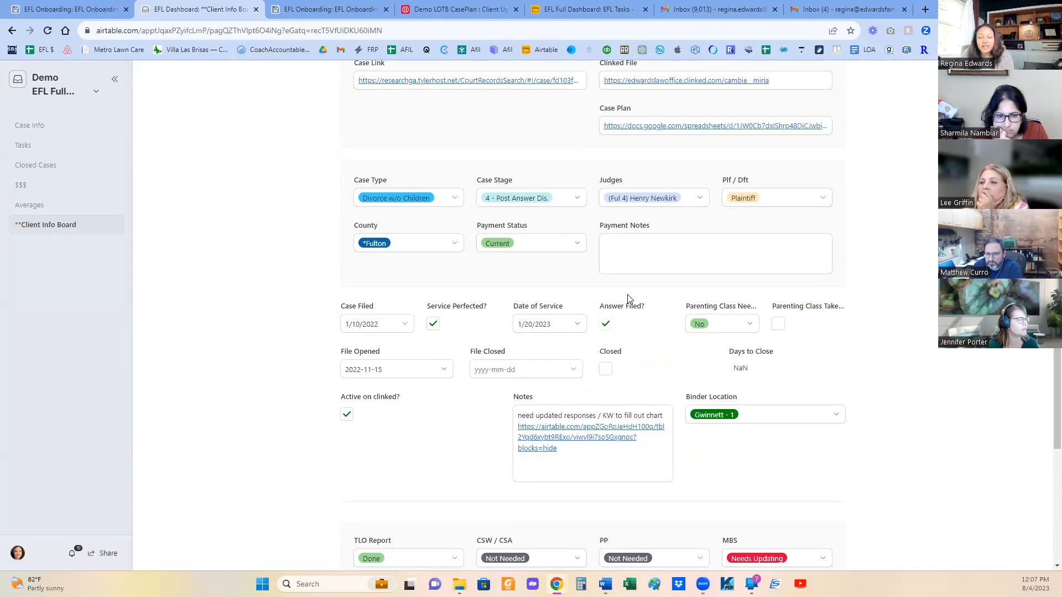
pyautogui.scroll(3, 657, 316)
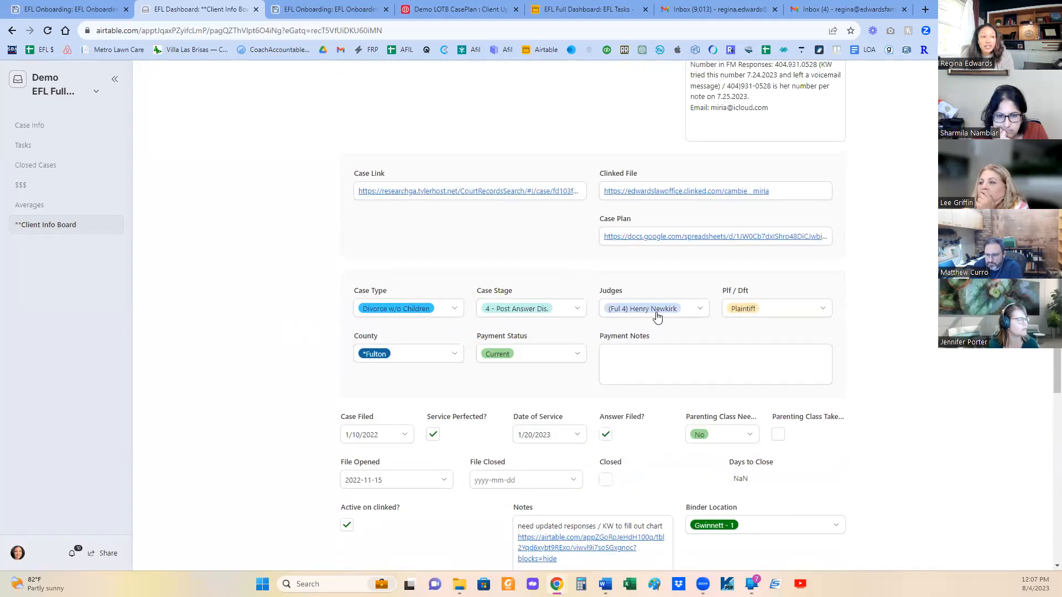
pyautogui.scroll(1, 656, 375)
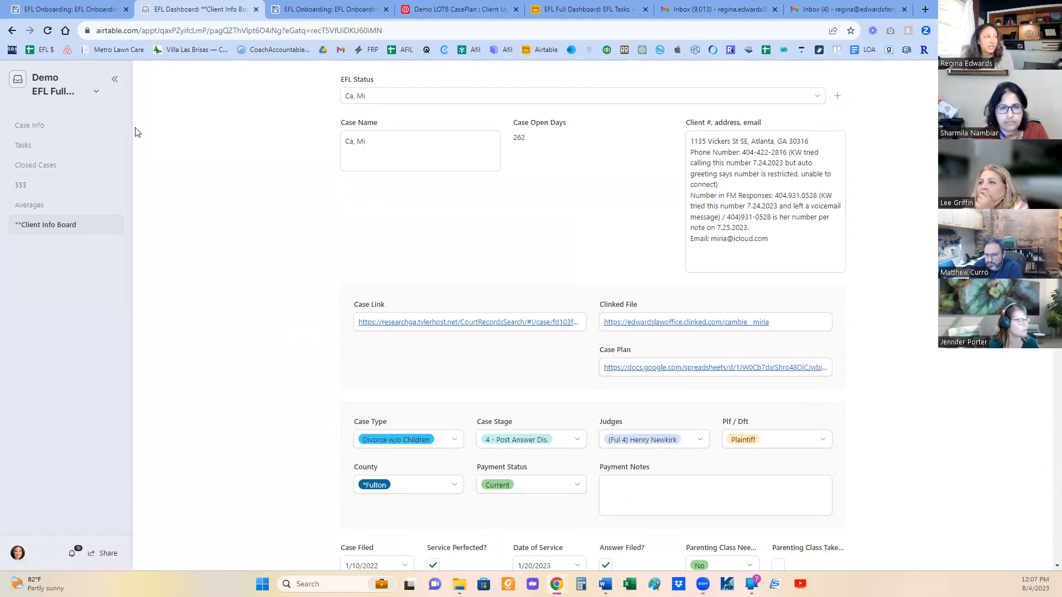
# - Set the Open Cases By Case Stage view's row height to Extra Tall in the base data, and open its sharing options
pyautogui.click(95, 97)
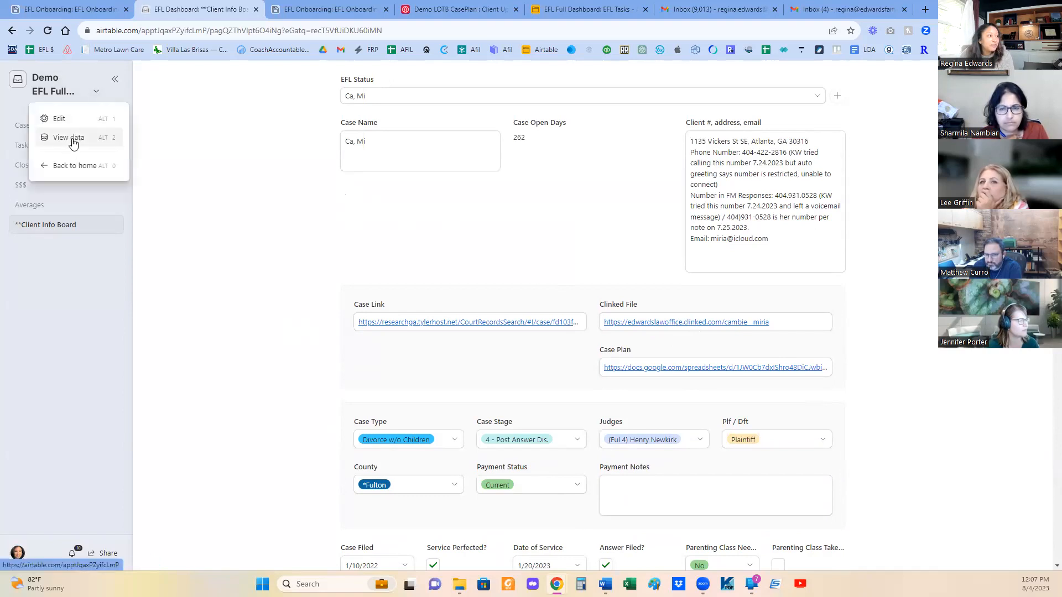
pyautogui.click(72, 139)
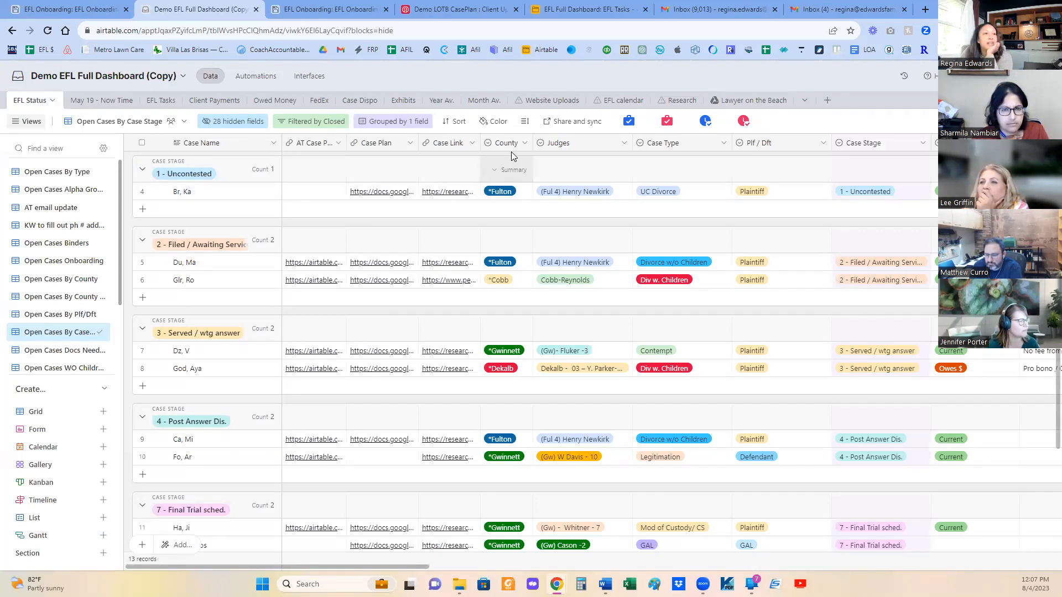
pyautogui.click(528, 128)
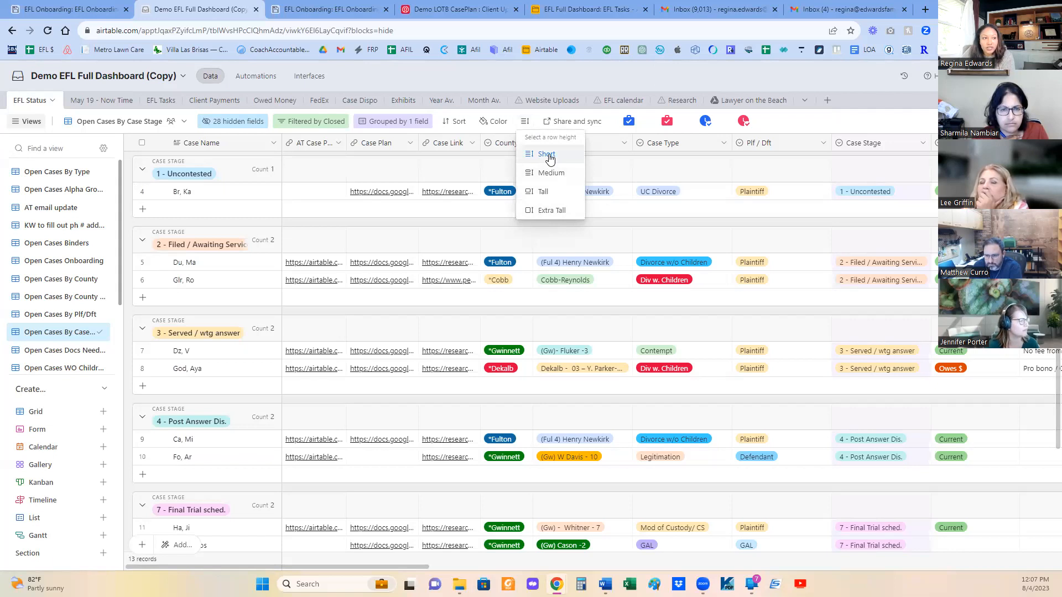
pyautogui.click(548, 210)
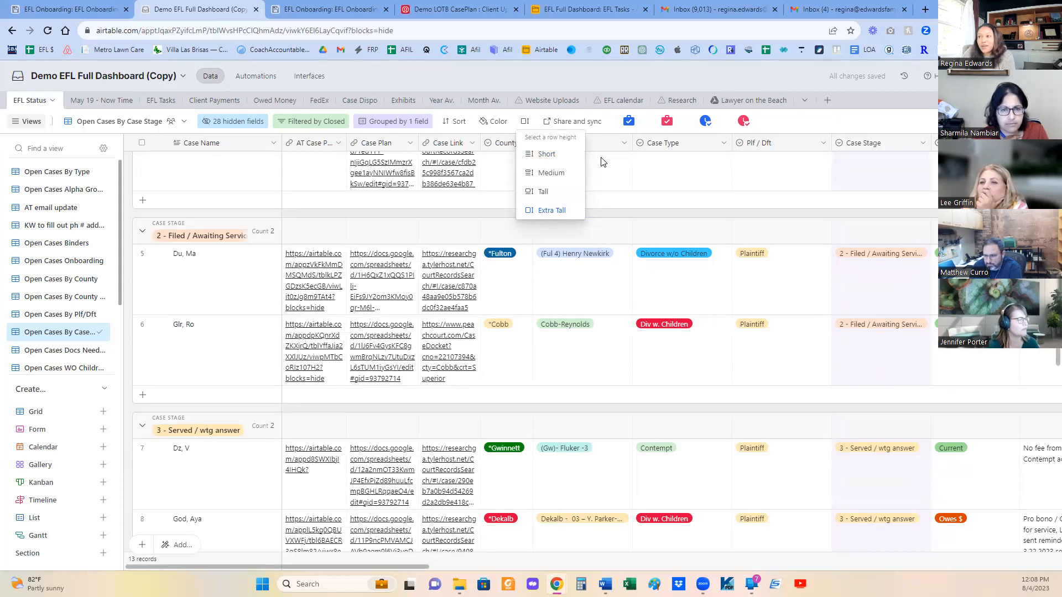
pyautogui.click(580, 124)
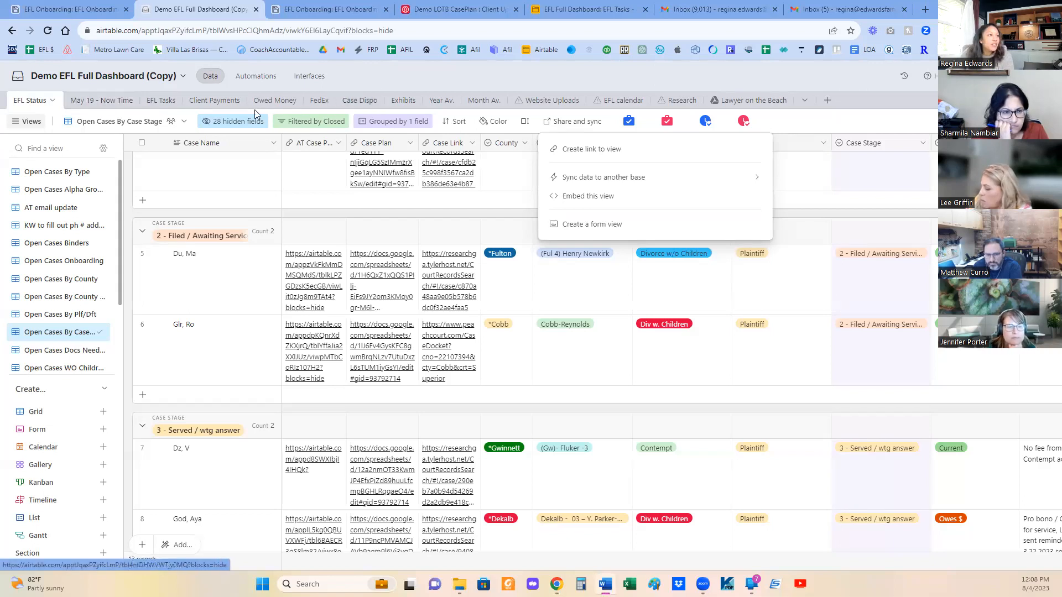
# - Open the Client Payments table and look through its payment types, case types, dates, amounts and methods
pyautogui.click(225, 104)
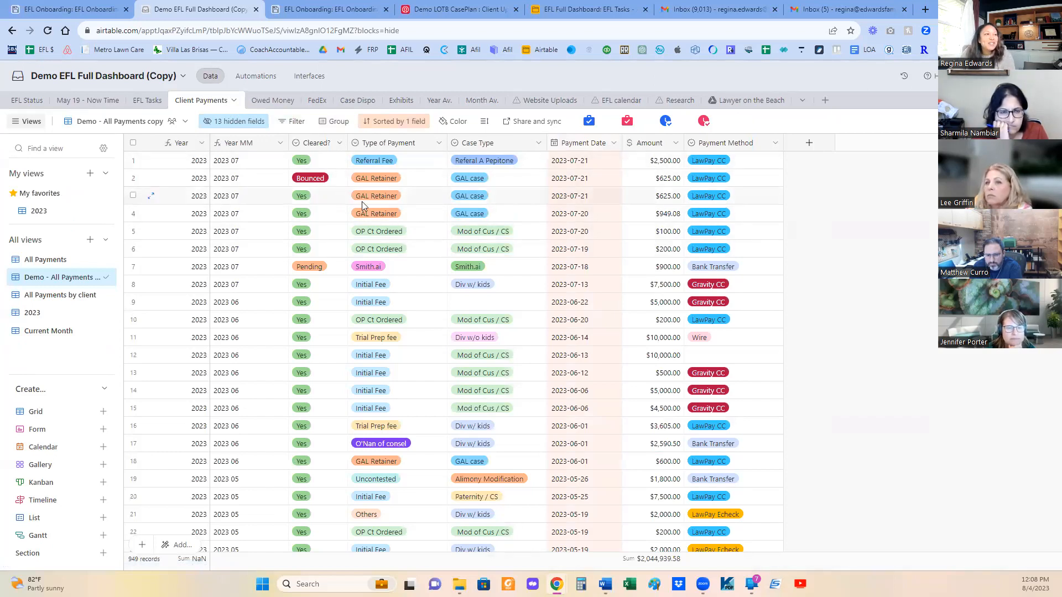
pyautogui.scroll(-4, 586, 316)
pyautogui.scroll(4, 575, 329)
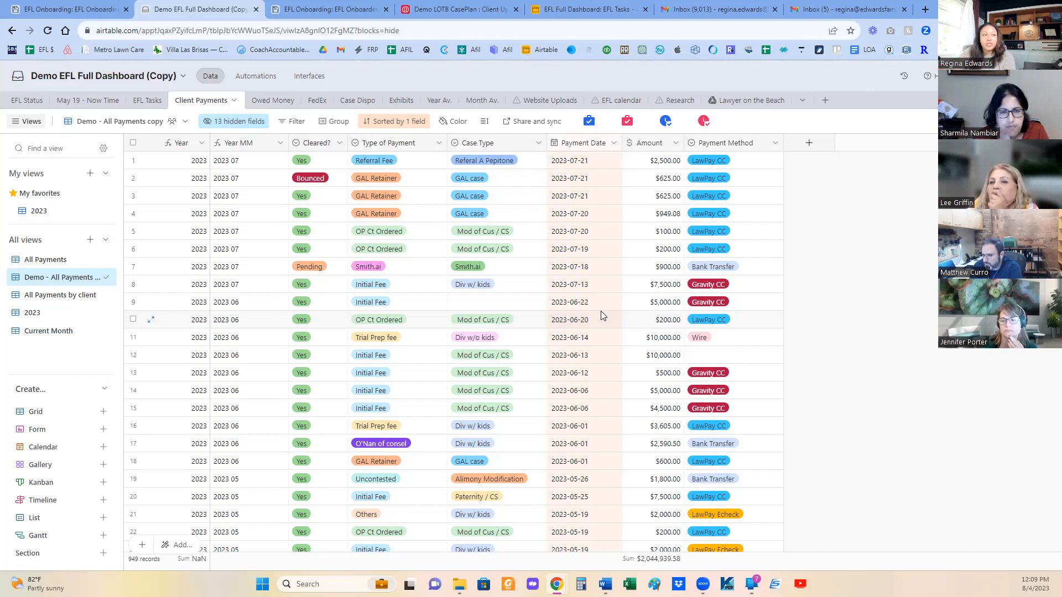
pyautogui.scroll(-10, 516, 321)
pyautogui.scroll(10, 518, 299)
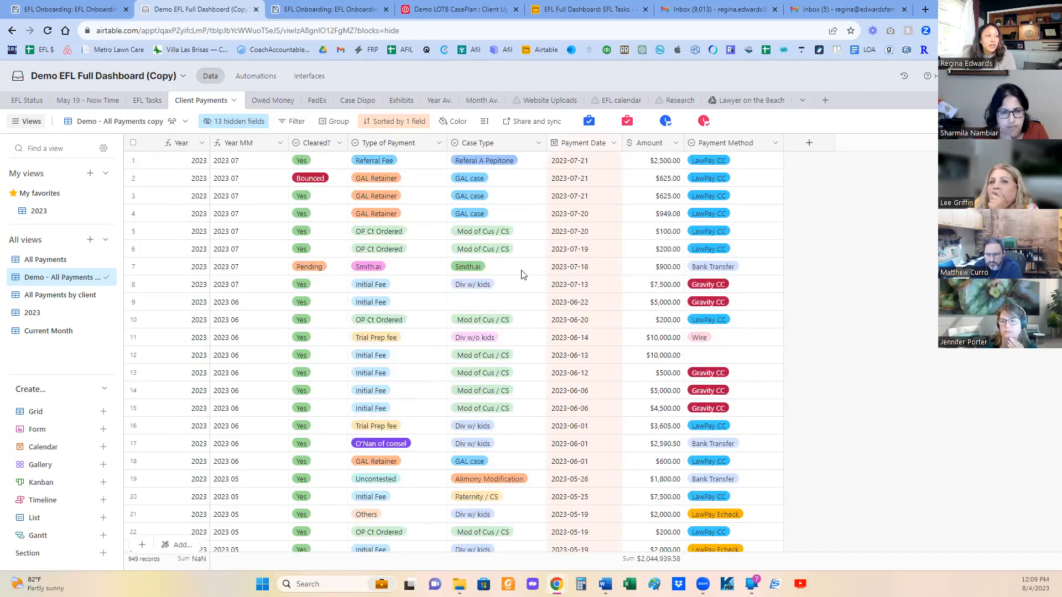
# - Open the $$$ interface page and examine its income allocation figures and the yearly, monthly and average income charts
pyautogui.click(304, 76)
pyautogui.click(21, 185)
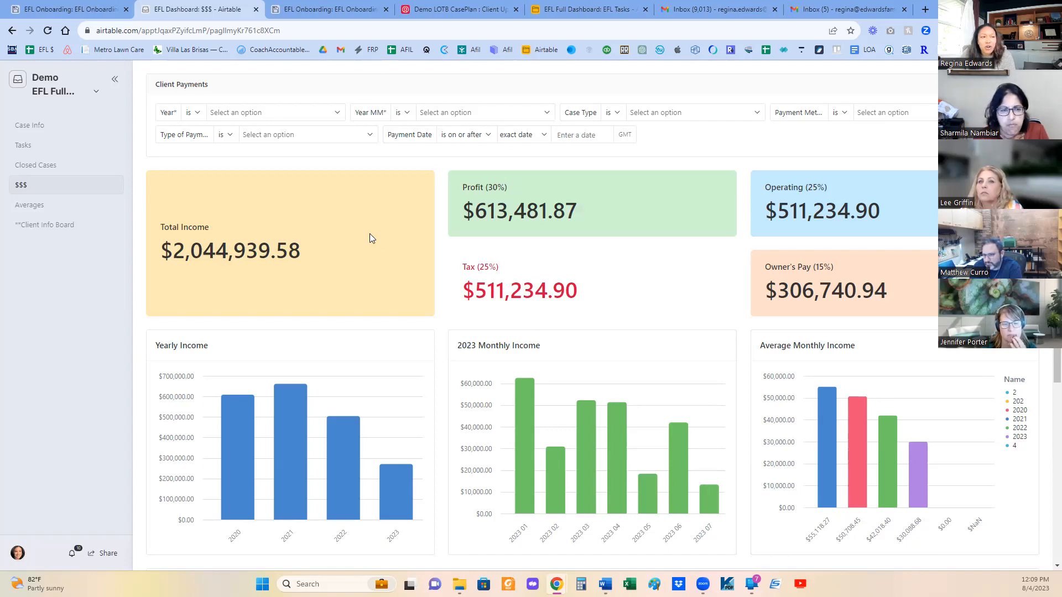
pyautogui.scroll(-2, 414, 293)
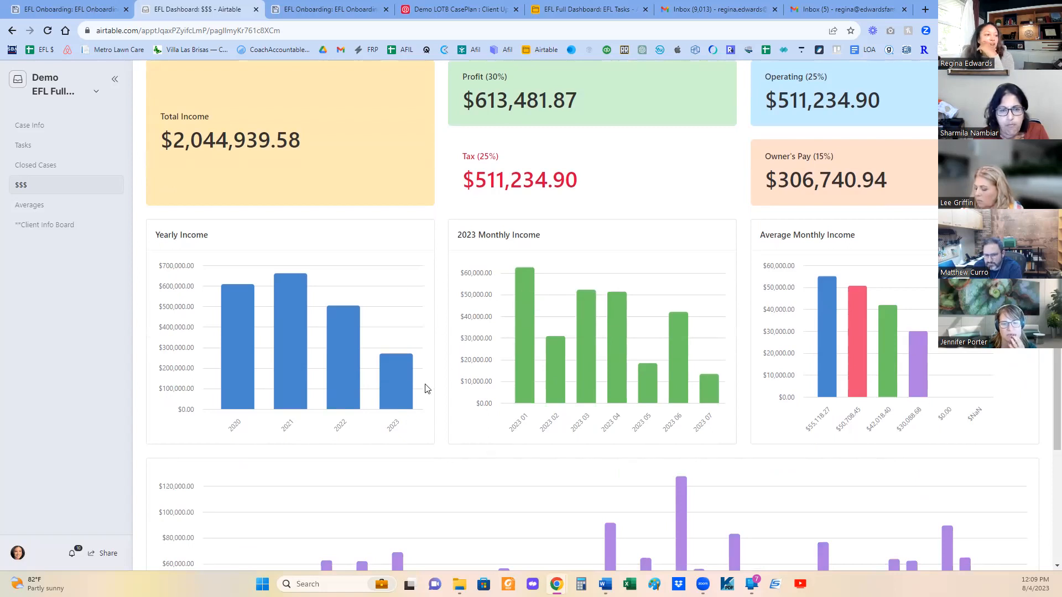
pyautogui.scroll(2, 734, 409)
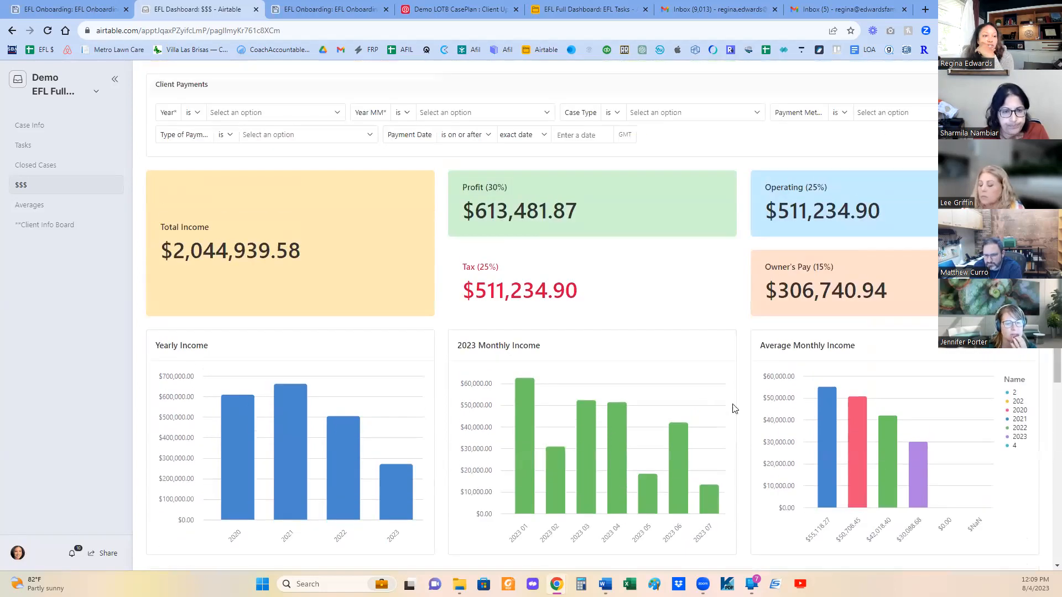
pyautogui.scroll(-5, 809, 420)
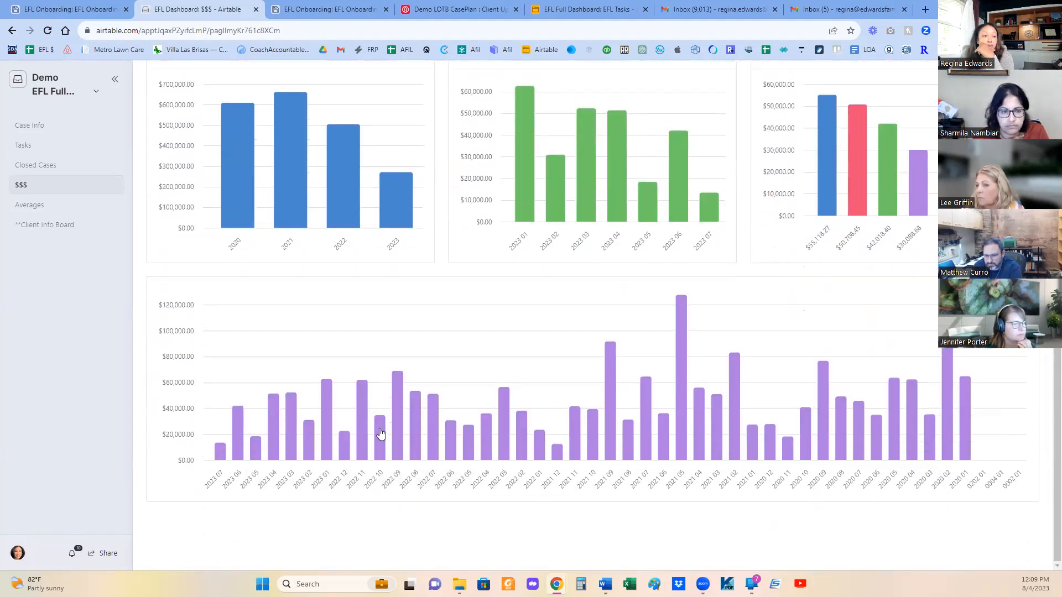
pyautogui.scroll(5, 775, 398)
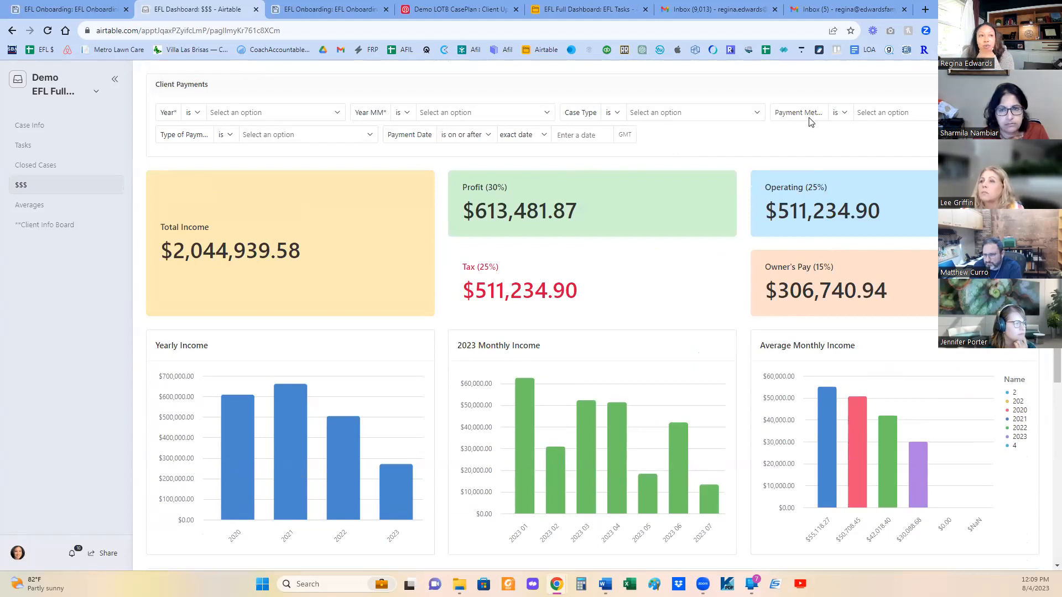
# - Compare the income figures filtered by the case types Div w/ kids and Div w/o kids, and clear the Case Type filter
pyautogui.click(699, 116)
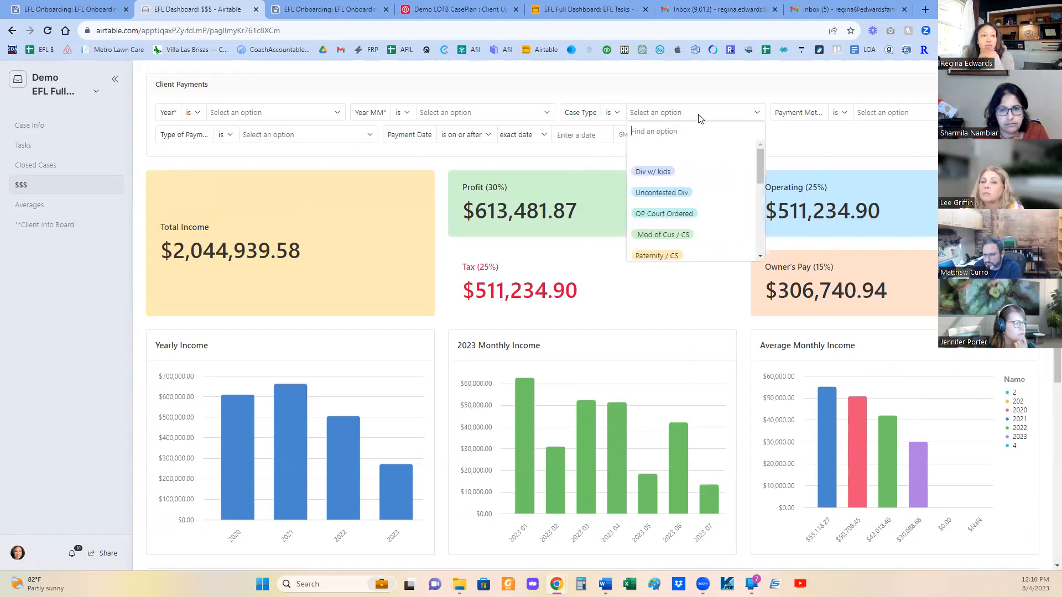
pyautogui.click(661, 172)
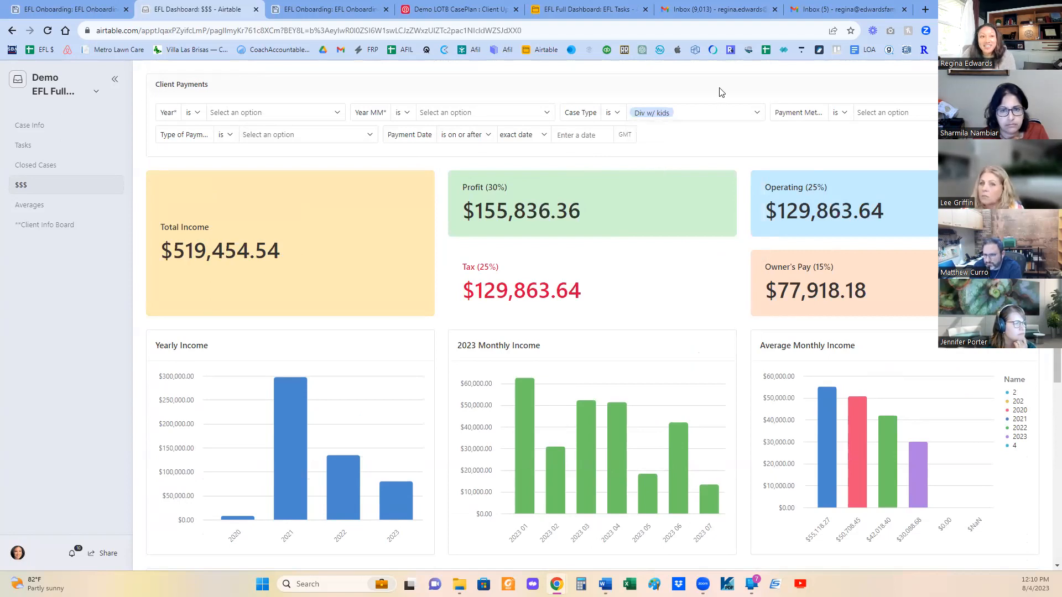
pyautogui.click(722, 115)
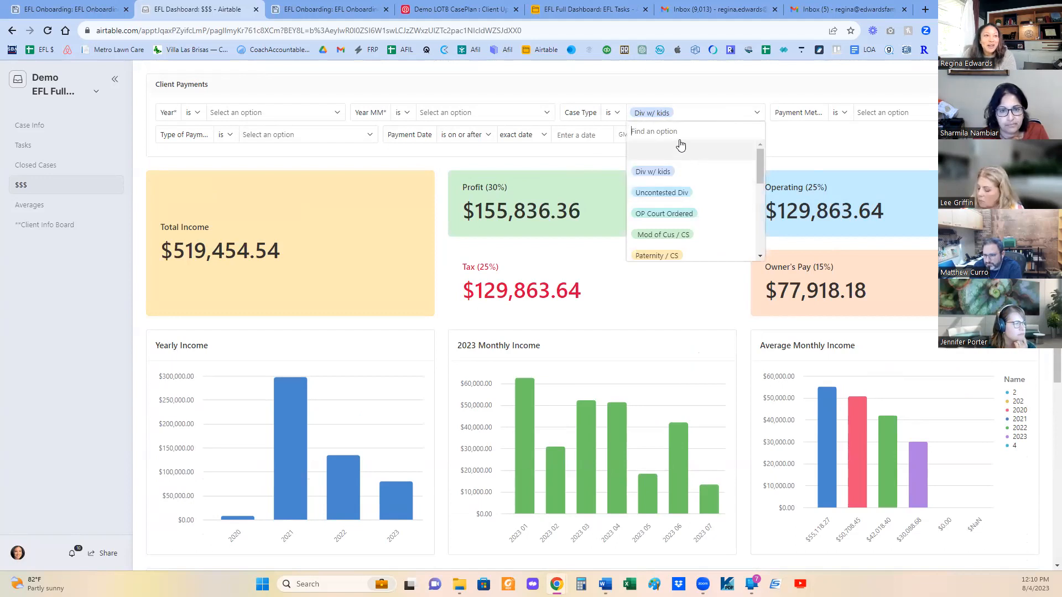
pyautogui.write('div')
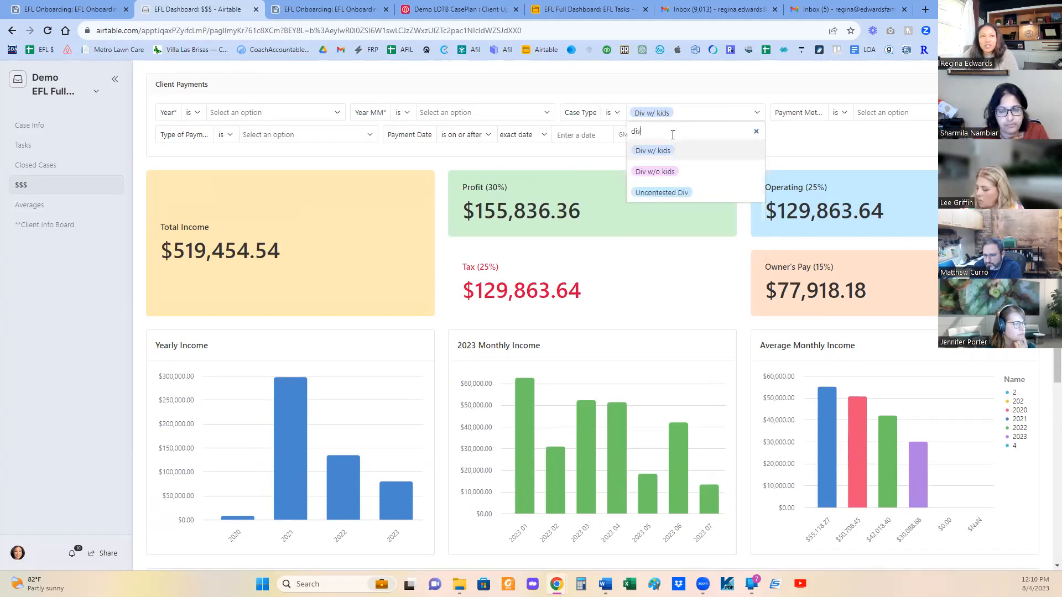
pyautogui.click(659, 169)
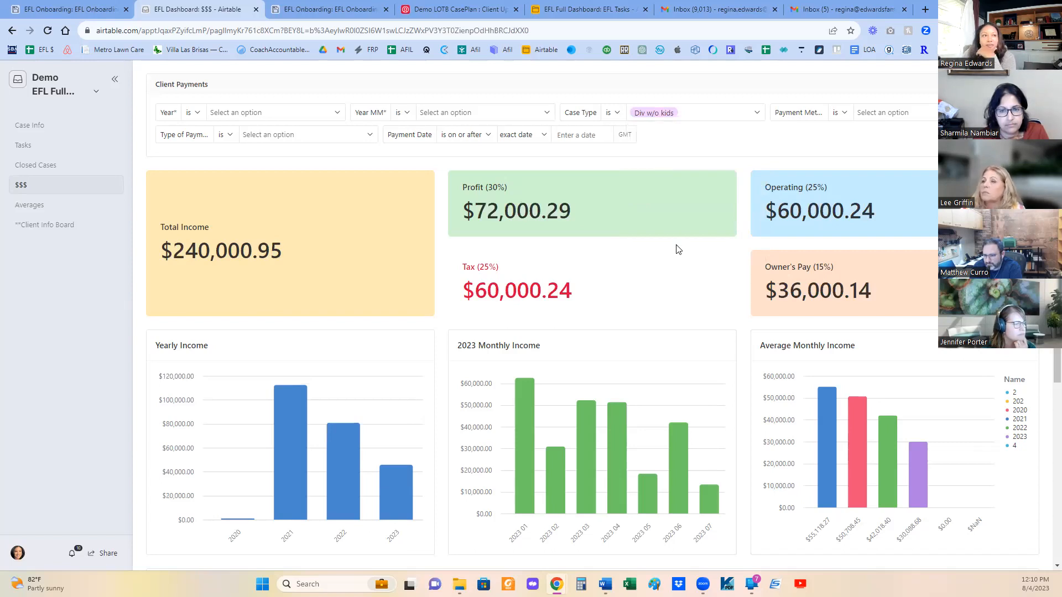
pyautogui.click(718, 115)
pyautogui.scroll(3, 672, 166)
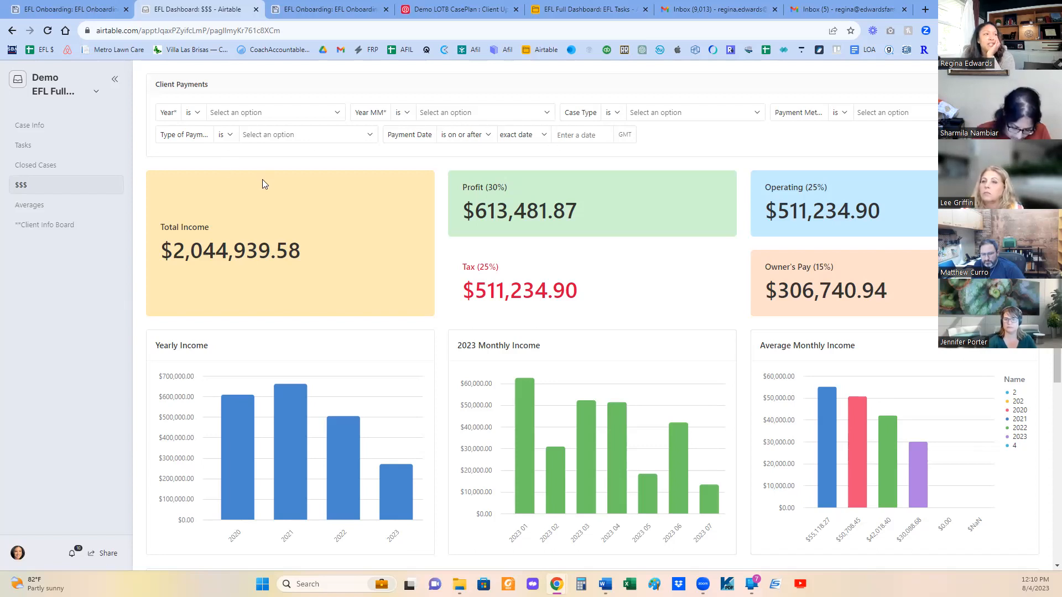
# - Return from the interface to the base data and view the EFL Status table
pyautogui.click(92, 96)
pyautogui.click(73, 139)
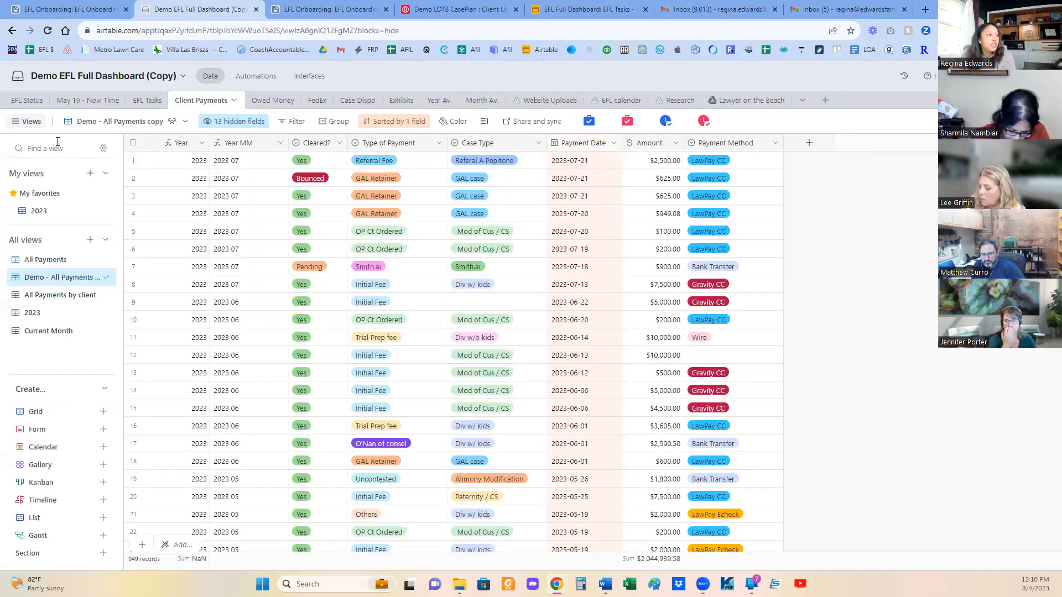
pyautogui.click(28, 100)
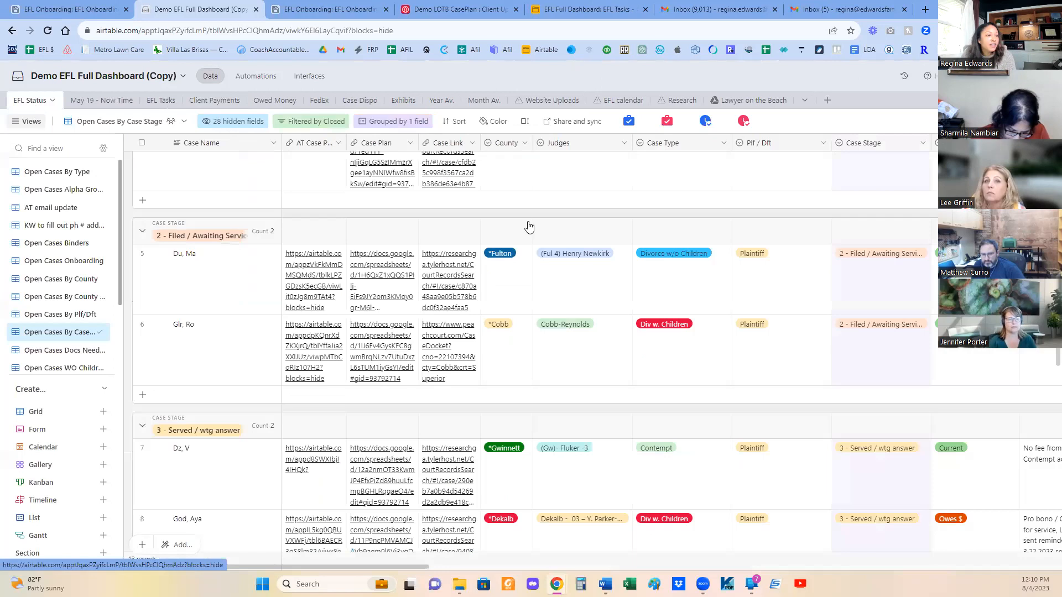
# - Open the Case Info interface page and examine its charts by county, case type, days open, case stage and cases opened per month
pyautogui.click(304, 77)
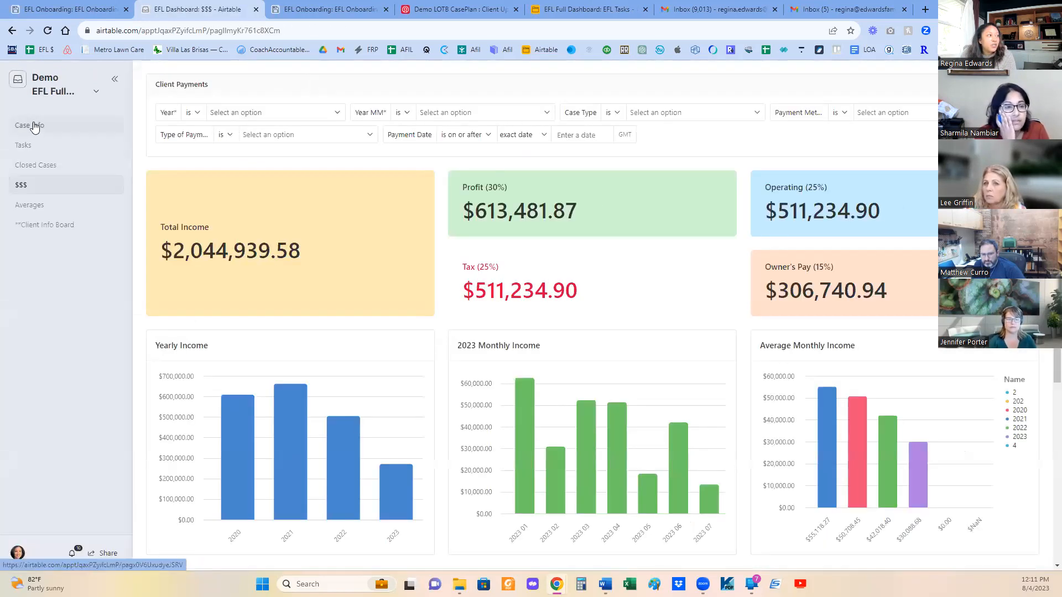
pyautogui.click(34, 127)
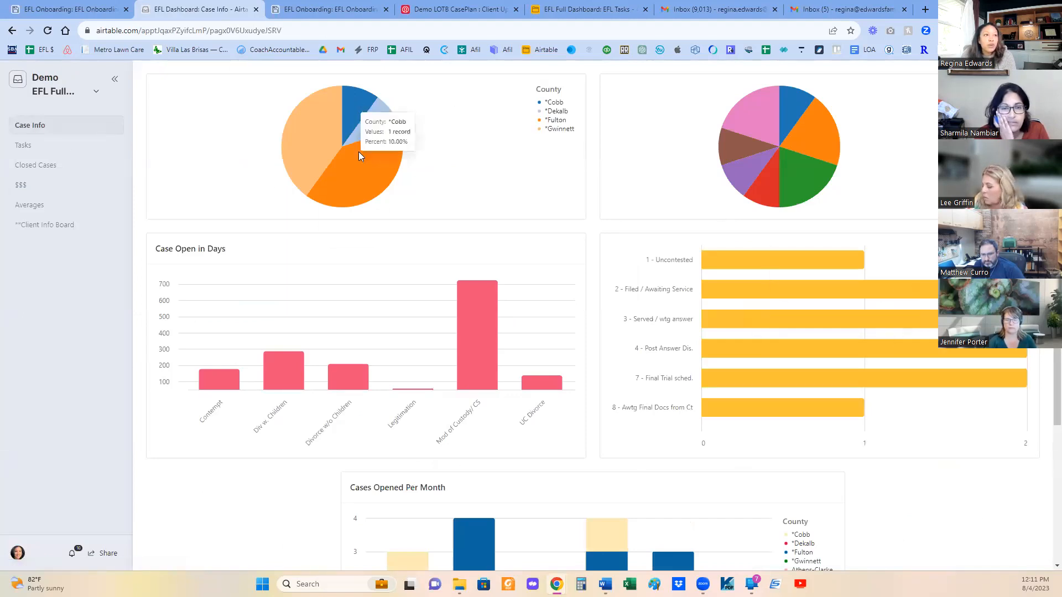
pyautogui.moveTo(397, 129)
pyautogui.moveTo(821, 141)
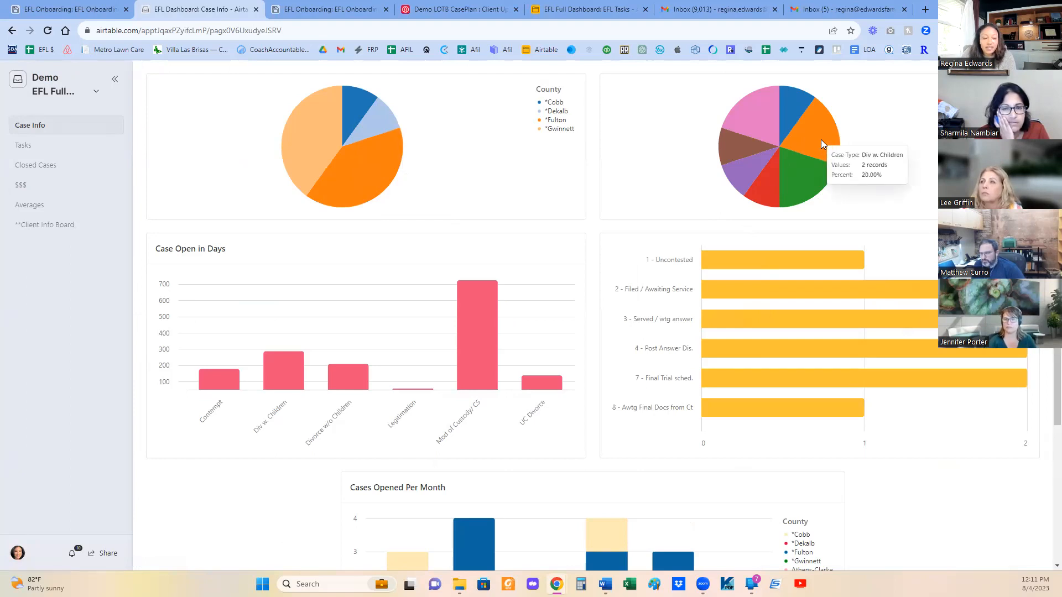
pyautogui.moveTo(310, 383)
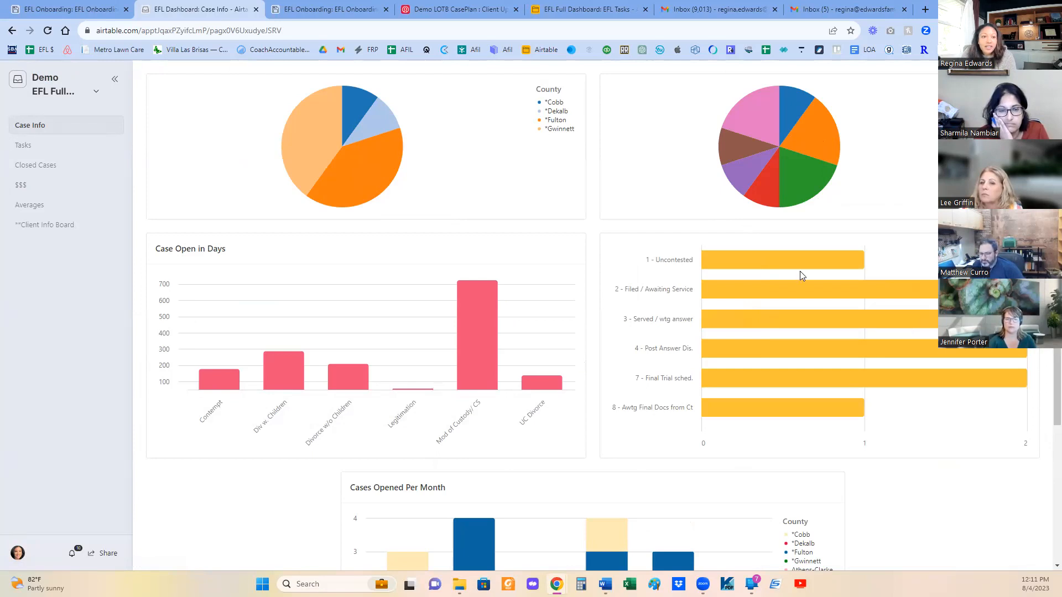
pyautogui.scroll(-1, 800, 272)
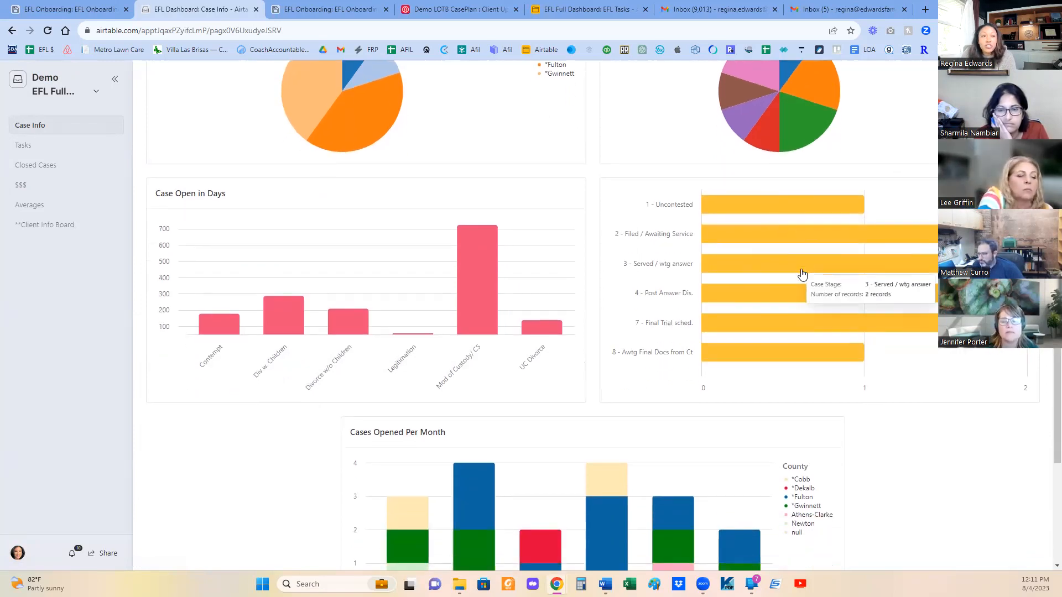
pyautogui.scroll(1, 798, 274)
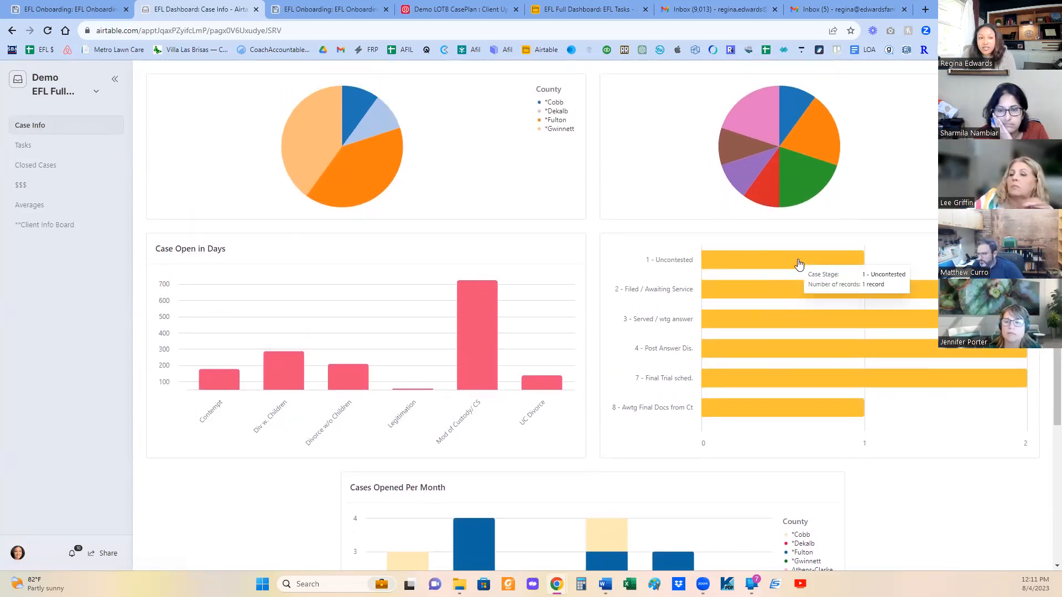
pyautogui.moveTo(798, 355)
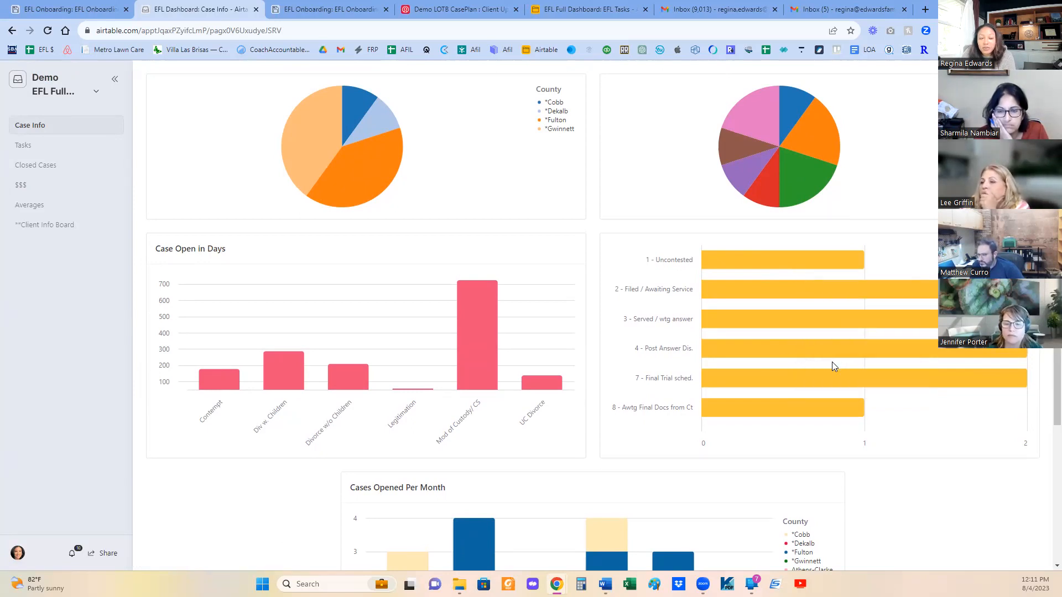
pyautogui.moveTo(830, 360)
pyautogui.scroll(-3, 820, 361)
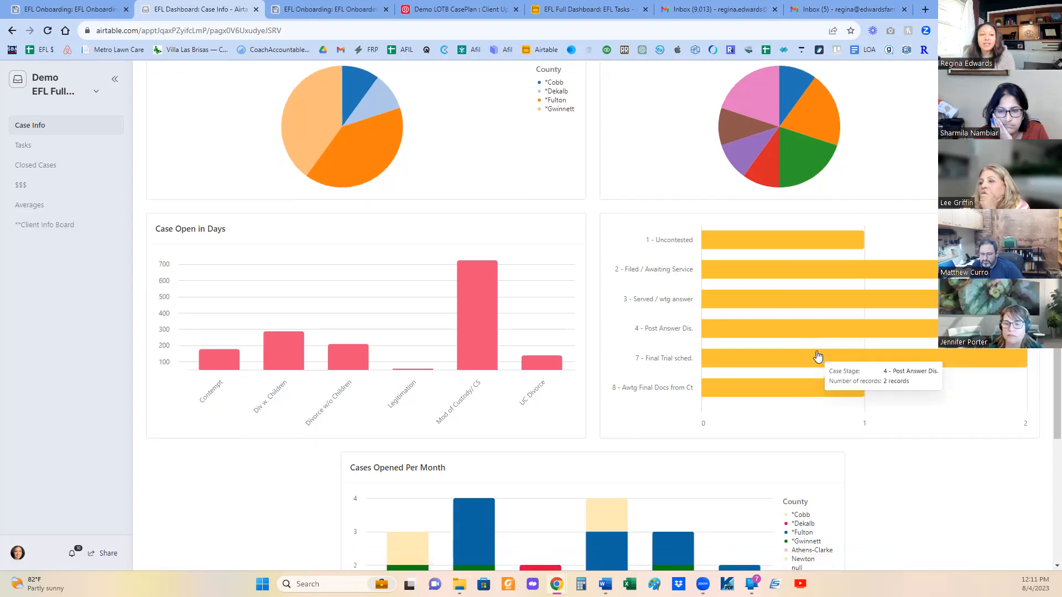
pyautogui.scroll(-3, 806, 350)
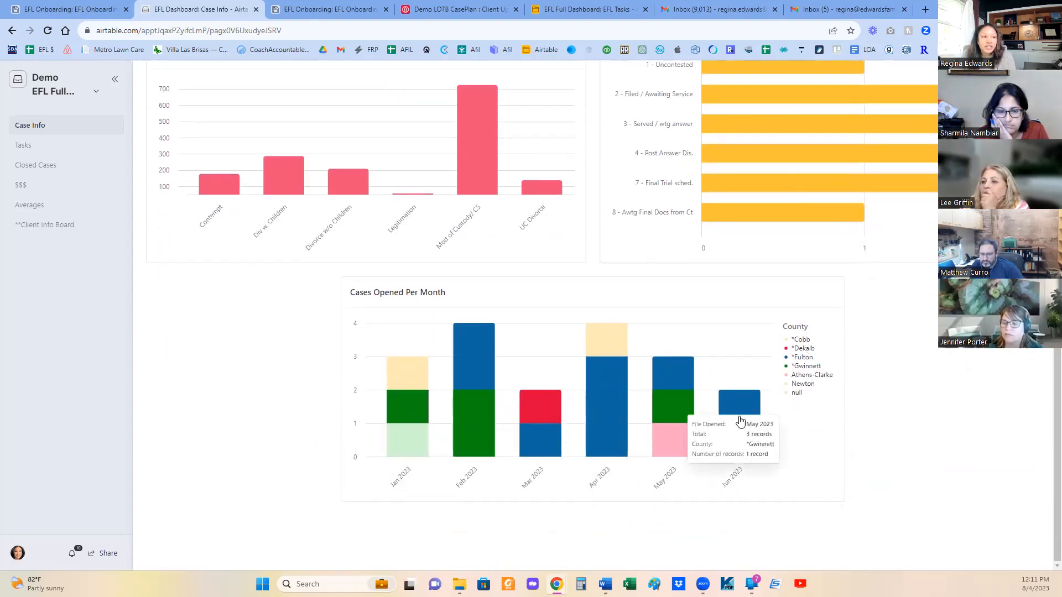
pyautogui.scroll(3, 821, 414)
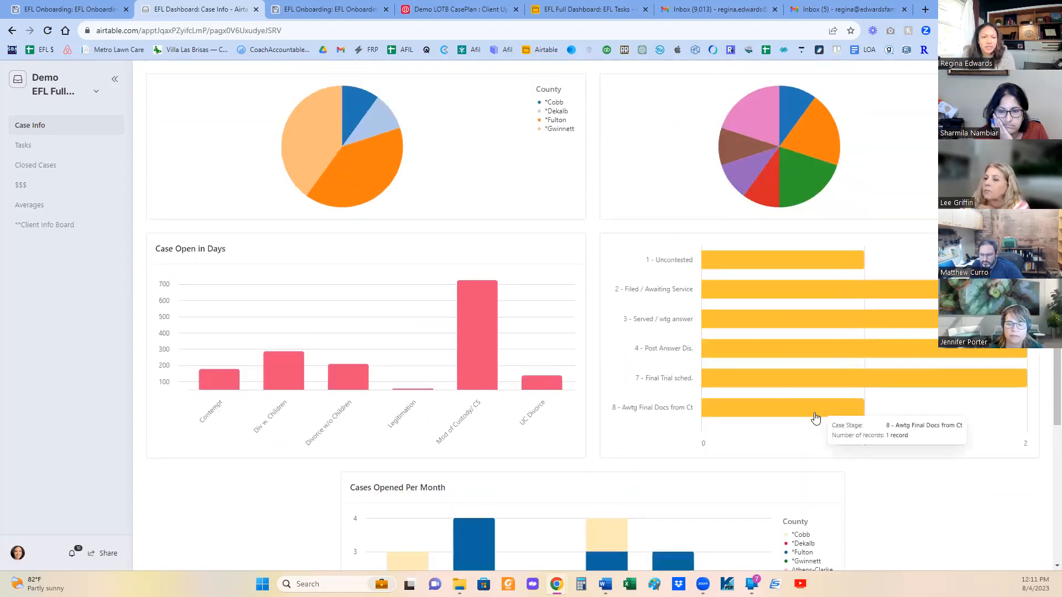
# - Check the Cases Opened Per Month chart, and examine the Closed Cases page's charts by case type, county and cases closed per month
pyautogui.scroll(-3, 813, 420)
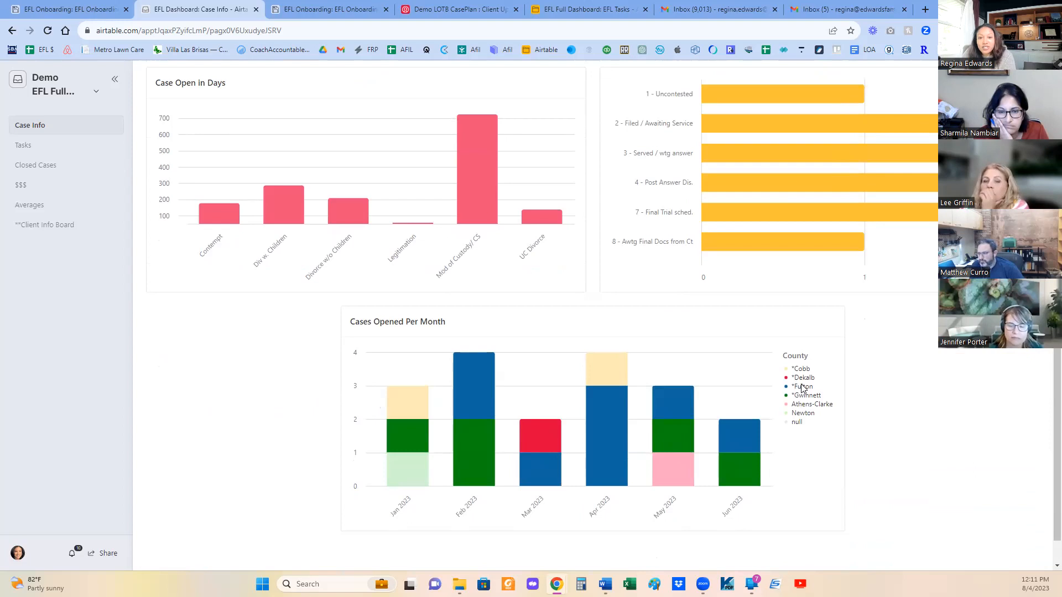
pyautogui.scroll(3, 799, 371)
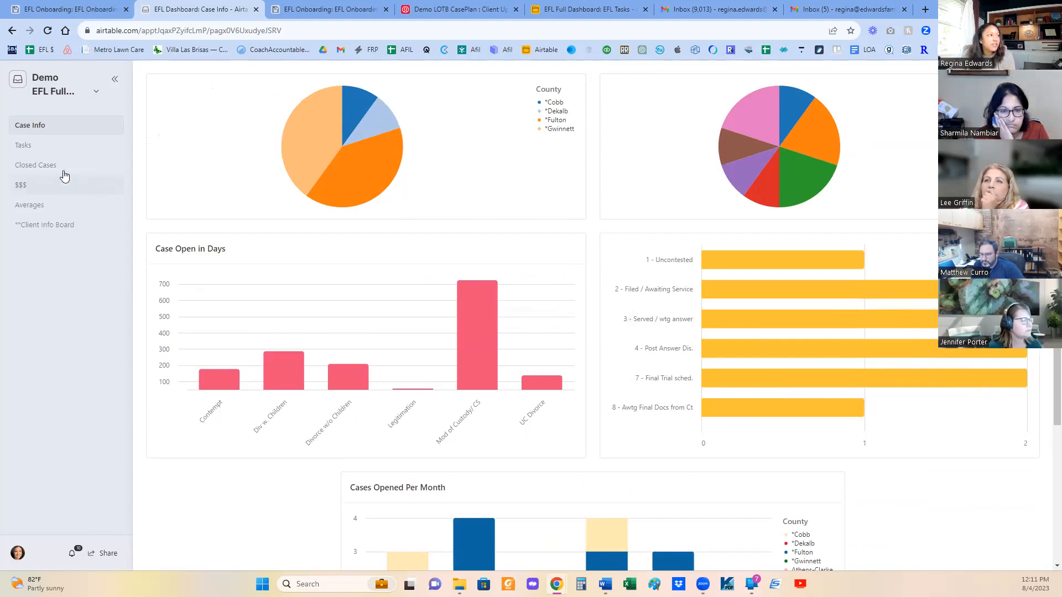
pyautogui.click(41, 166)
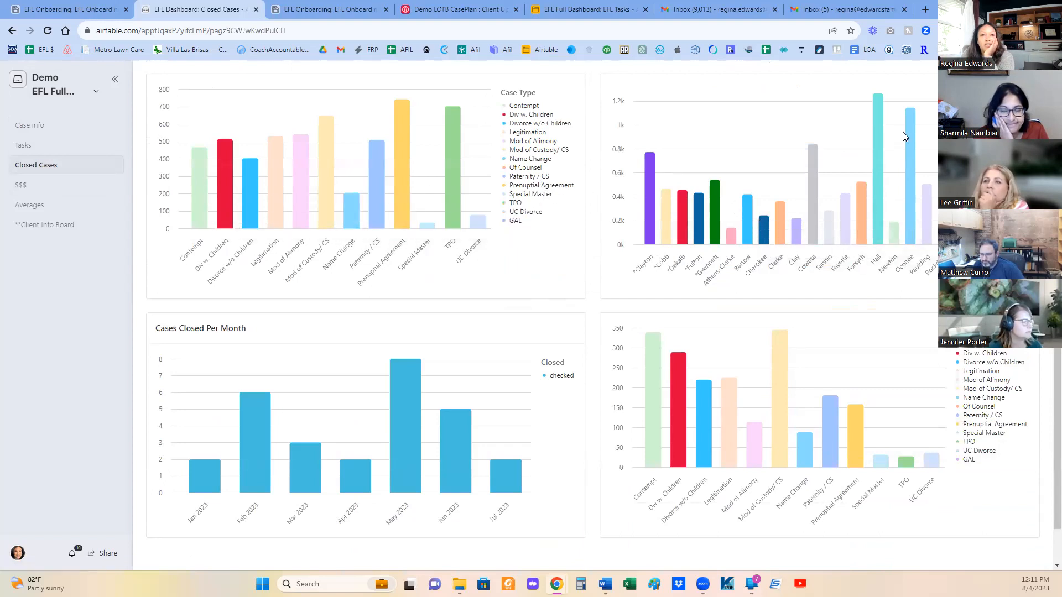
pyautogui.scroll(-1, 874, 439)
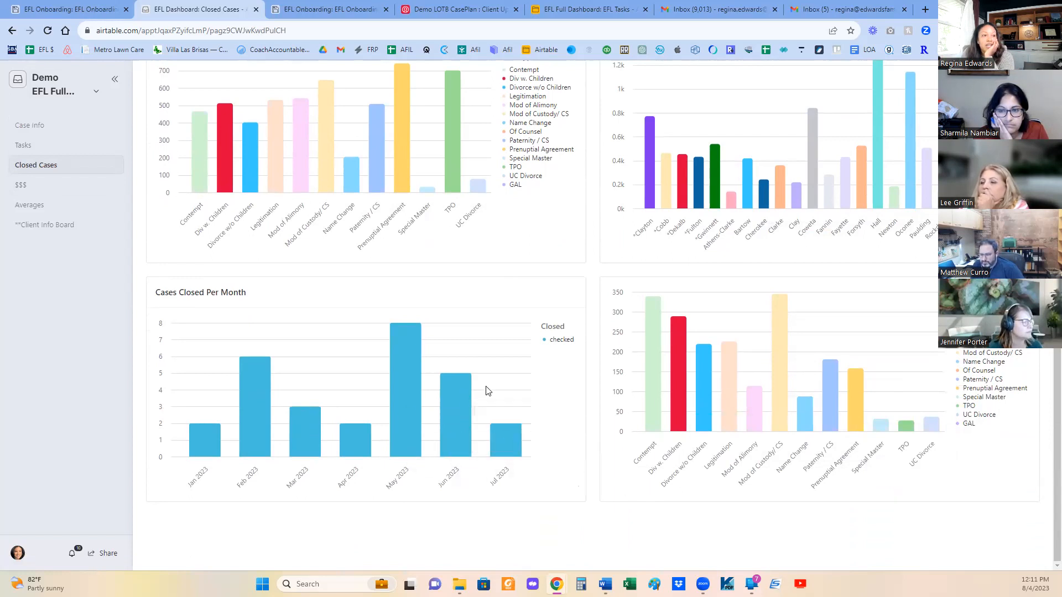
pyautogui.scroll(1, 504, 389)
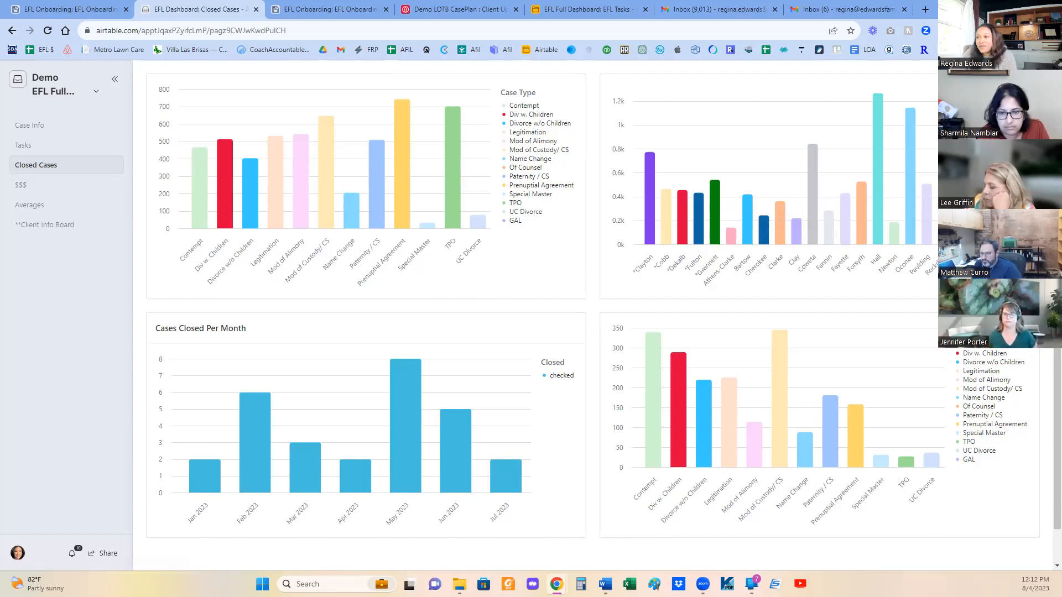
# - Return from the interface to the base data, open the EFL Tasks table and slightly narrow its EFL Status case name column
pyautogui.click(82, 91)
pyautogui.click(66, 137)
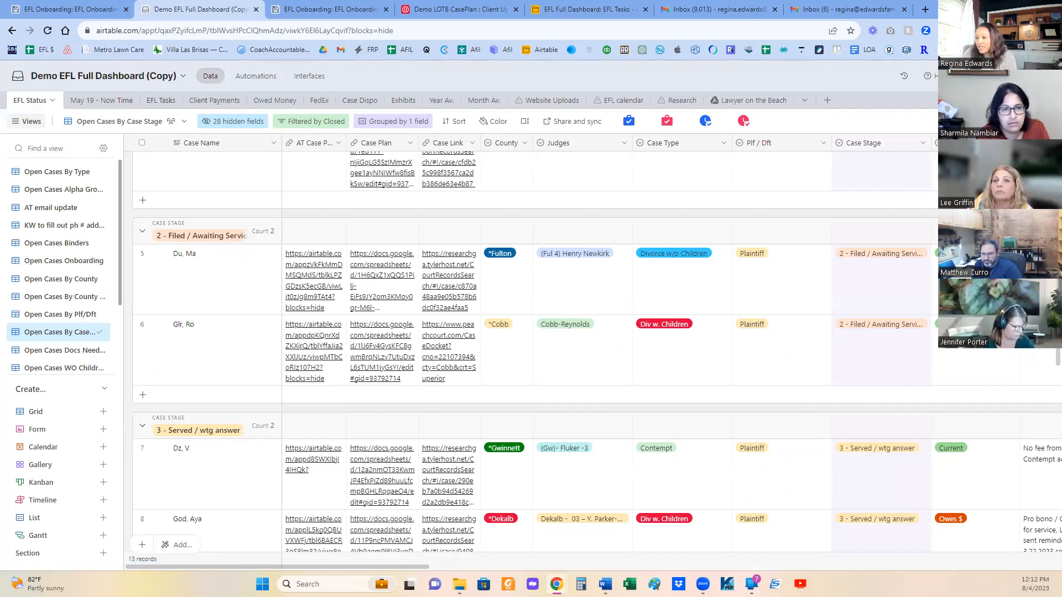
pyautogui.click(165, 105)
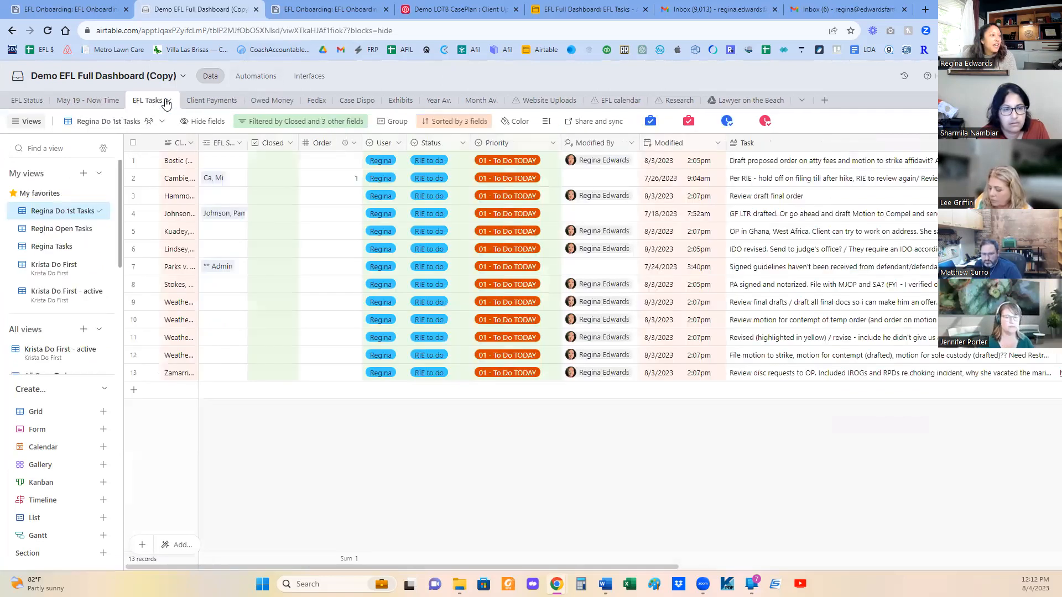
pyautogui.moveTo(247, 145); pyautogui.dragTo(245, 145)
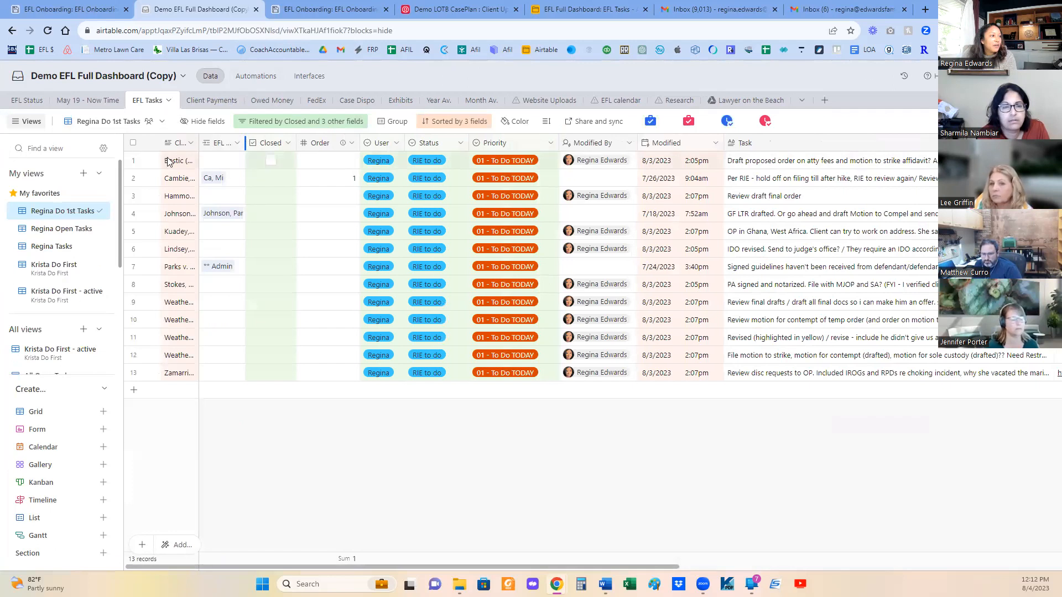
pyautogui.click(237, 143)
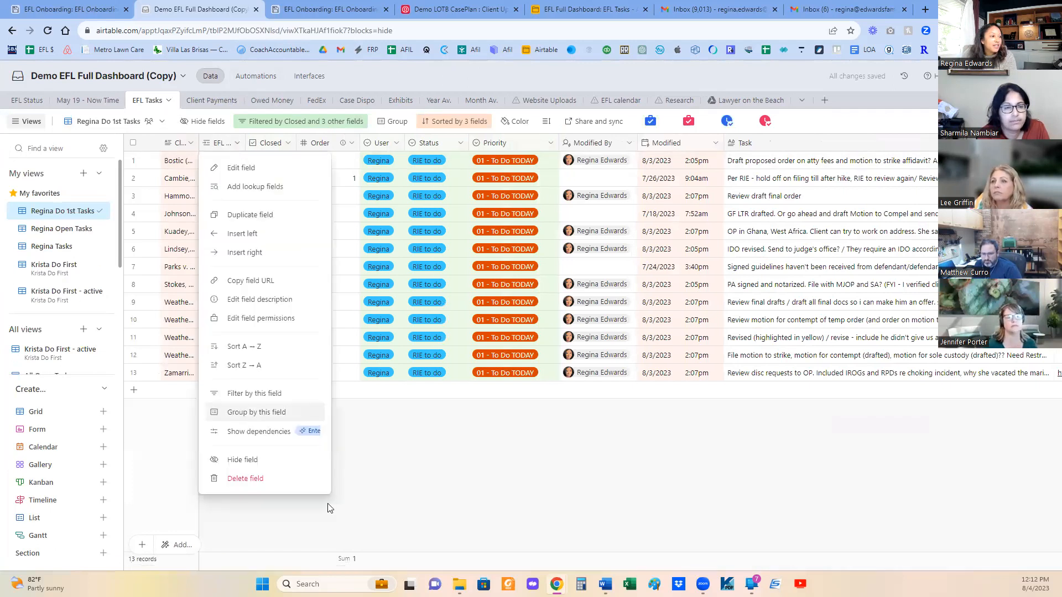
pyautogui.click(418, 480)
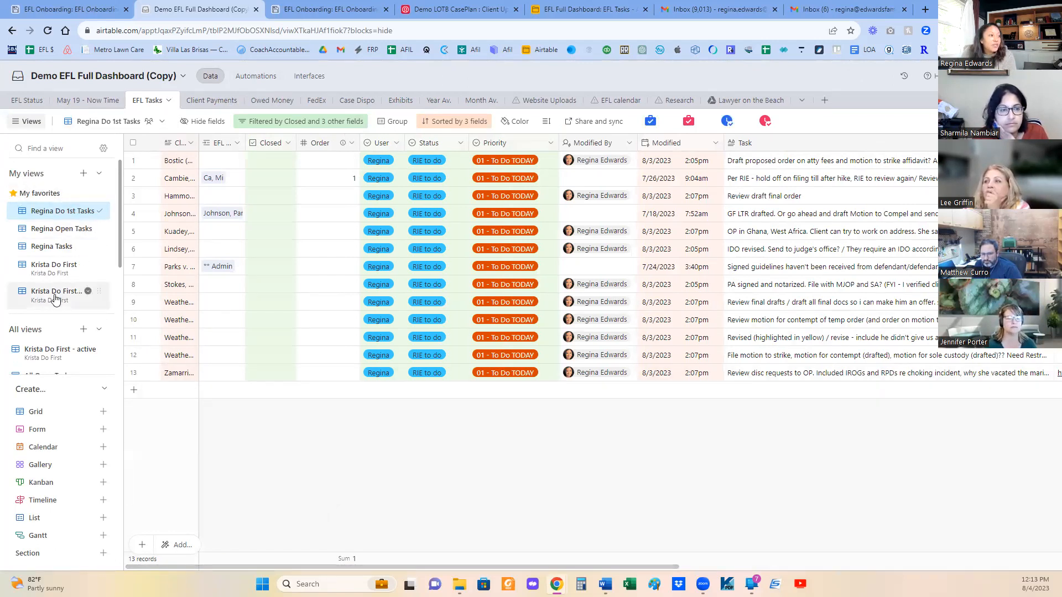
# - View the available Priority options for the first task without choosing a different one
pyautogui.moveTo(62, 280)
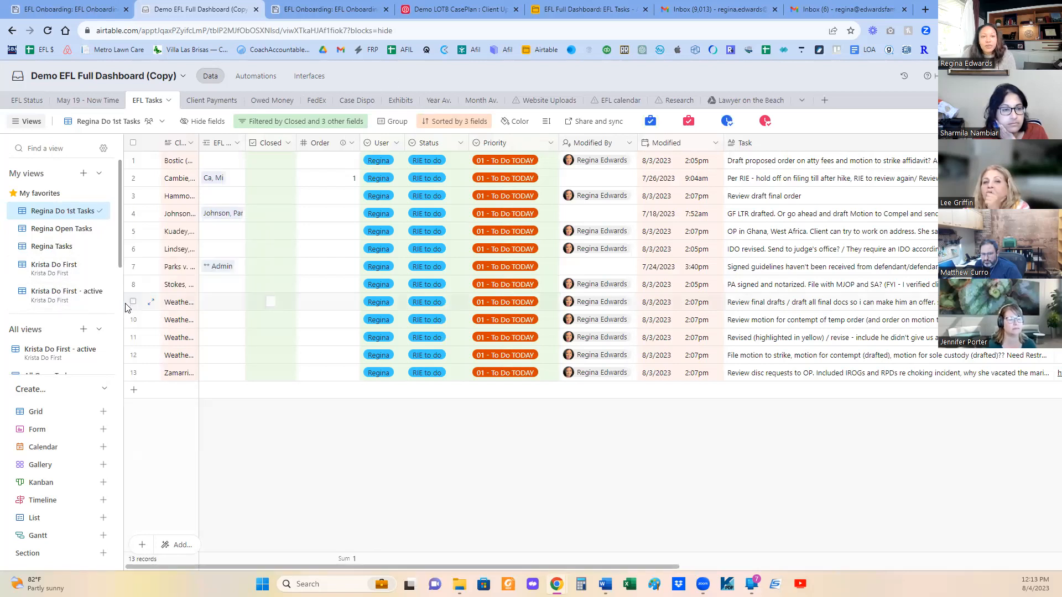
pyautogui.click(545, 163)
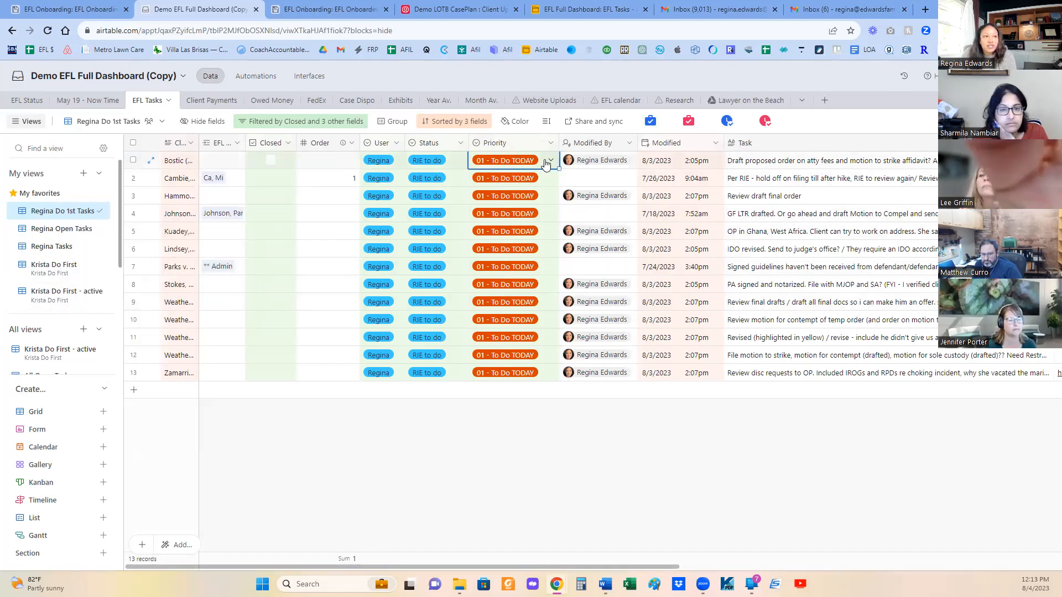
pyautogui.click(546, 162)
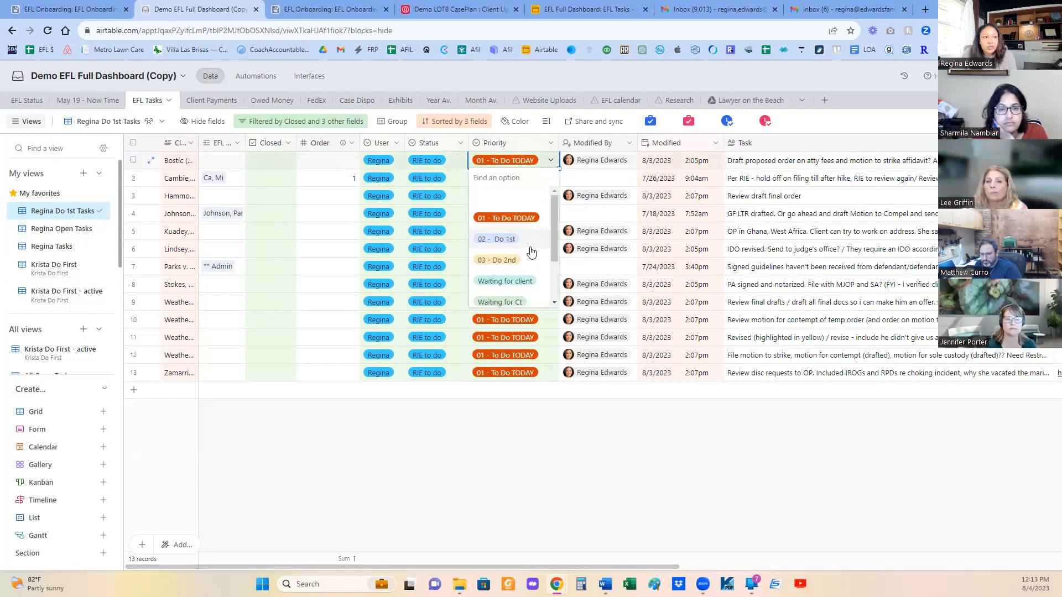
pyautogui.click(685, 484)
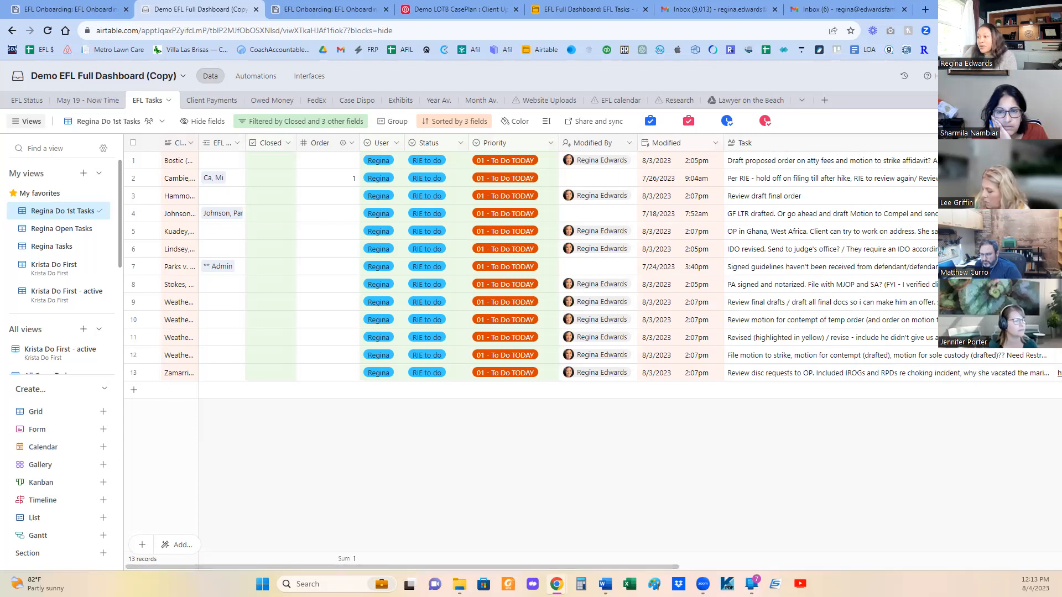
pyautogui.hotkey('alt', 'Tab')
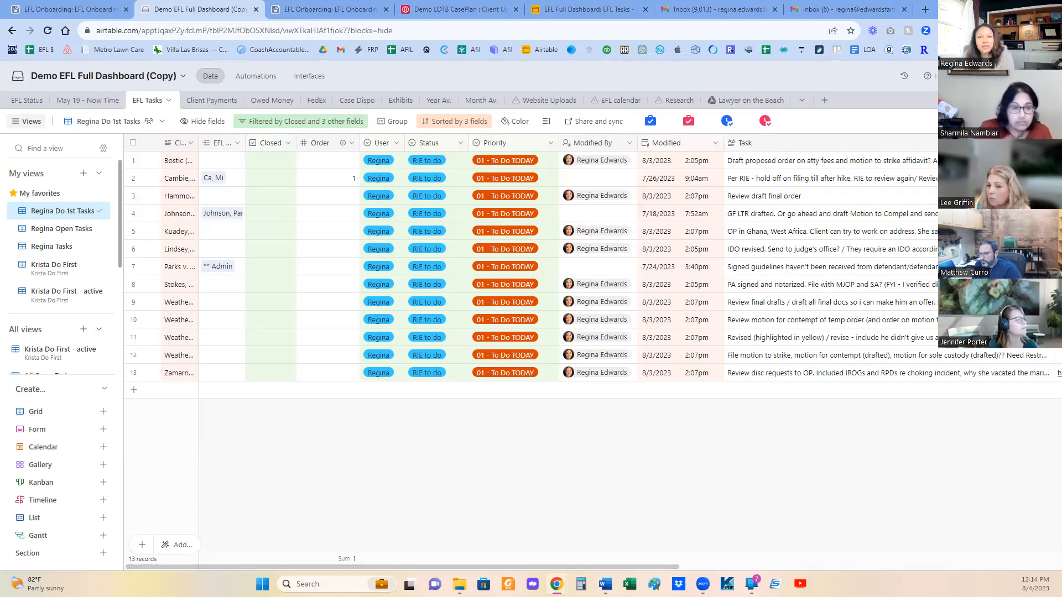
# - Try the RIE Task automation in the demo base, and run it in the EFL Full Dashboard base to add a task record
pyautogui.click(651, 121)
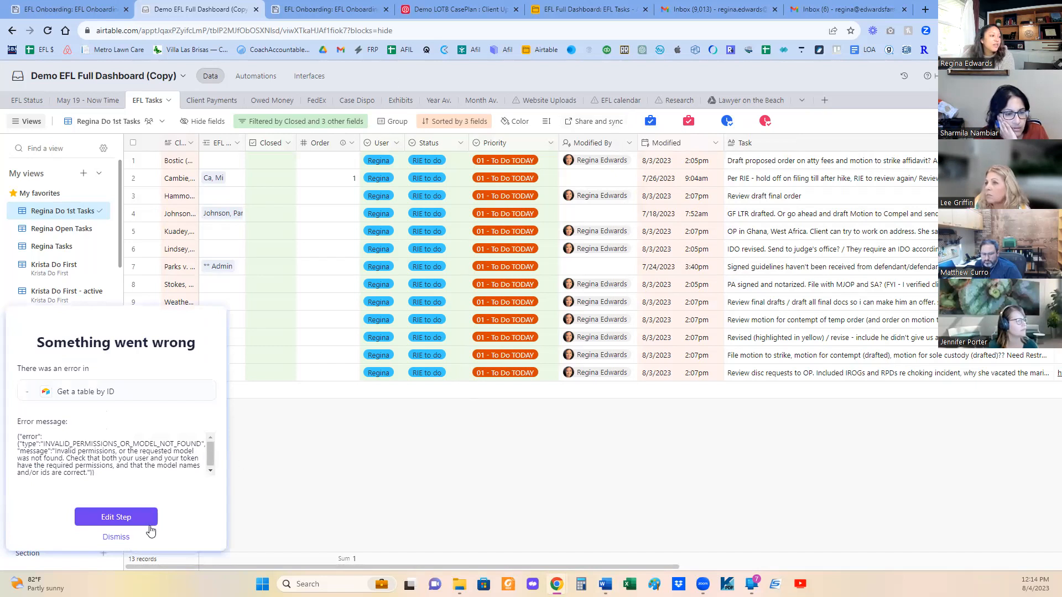
pyautogui.click(117, 537)
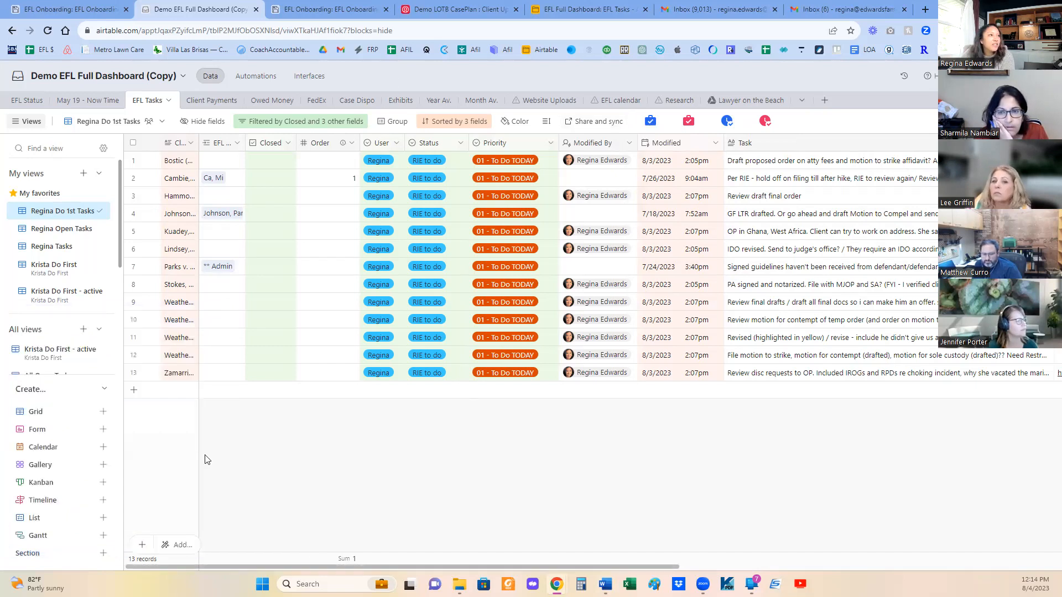
pyautogui.click(596, 9)
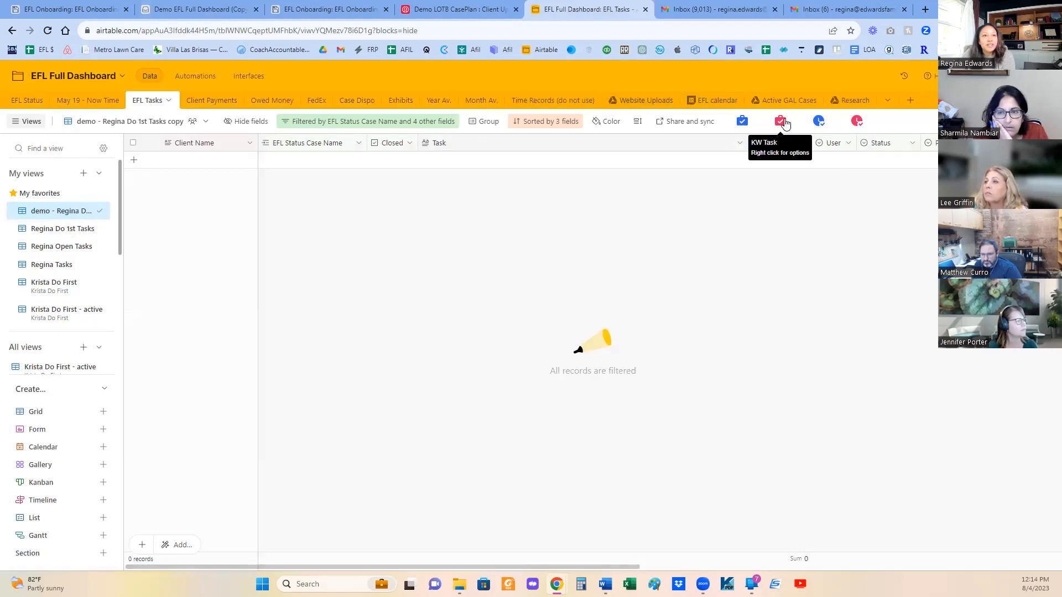
pyautogui.click(745, 123)
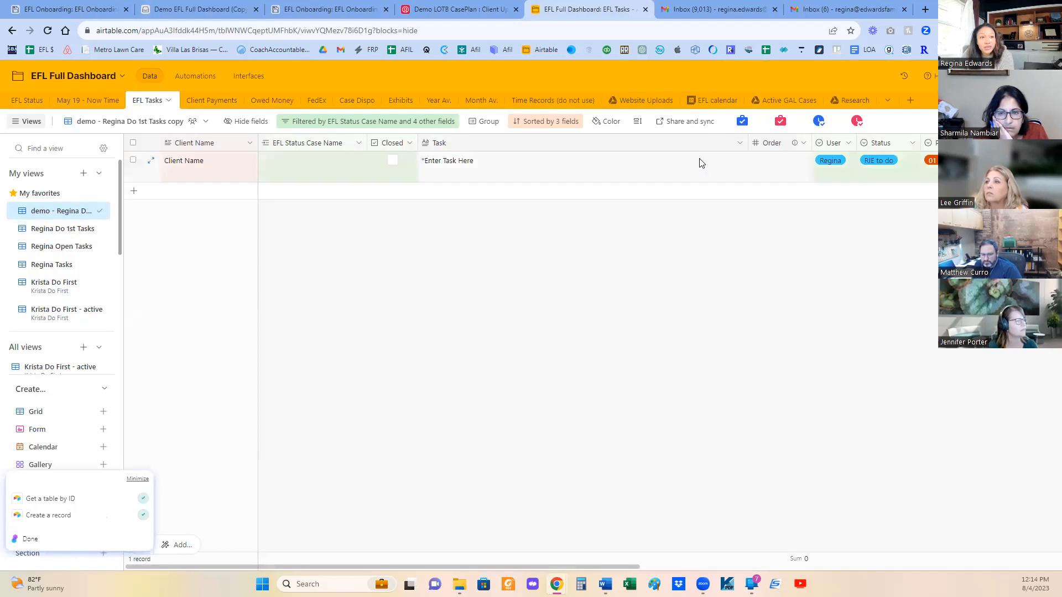
# - Replace the new record's placeholder task text with "blah blah" and narrow the Task column
pyautogui.doubleClick(523, 166)
pyautogui.hotkey('ctrl', 'a')
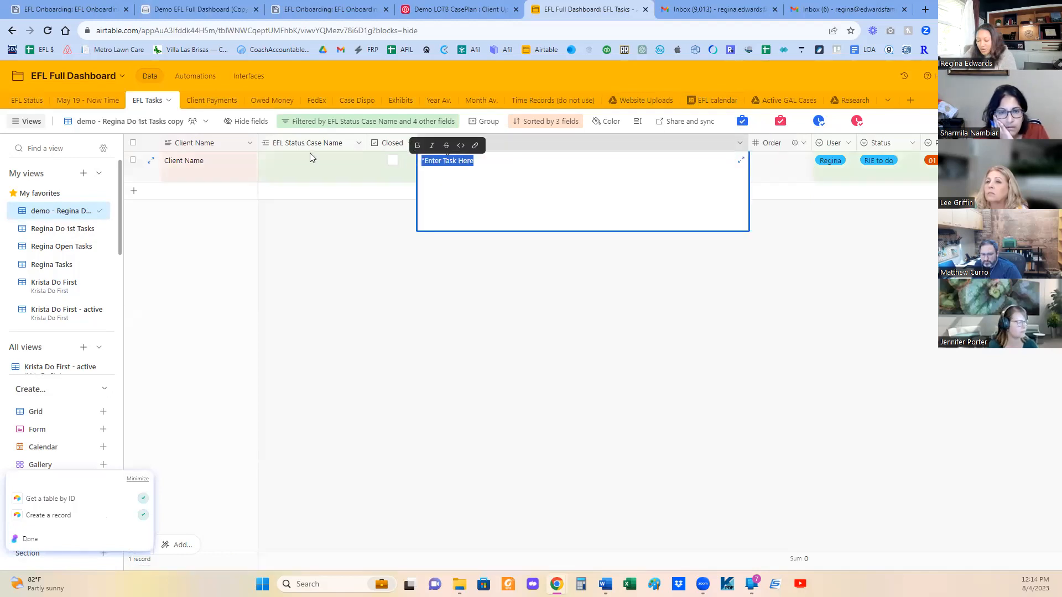
pyautogui.write('blah blah')
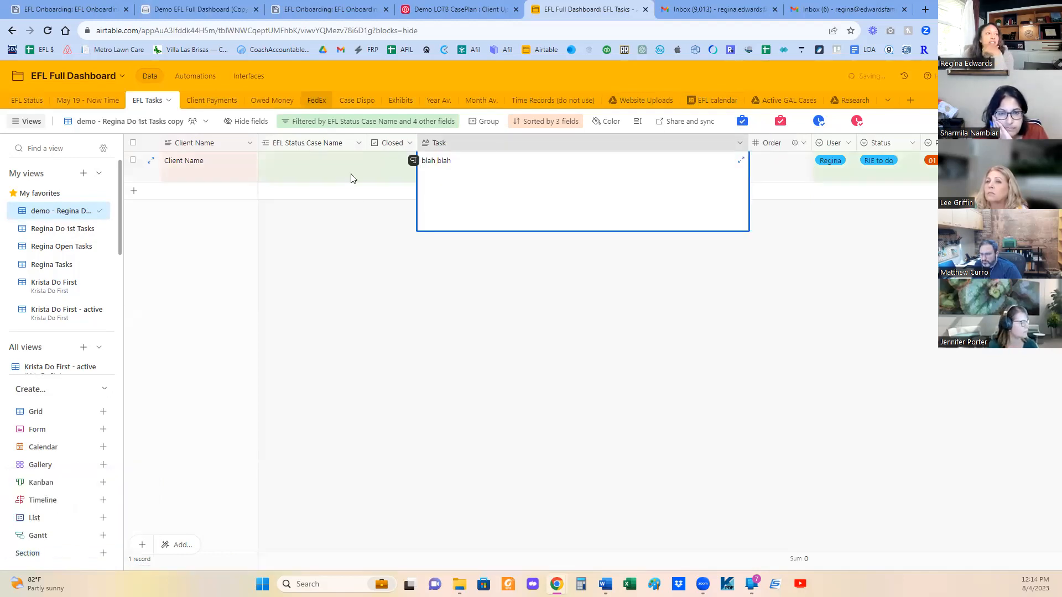
pyautogui.click(324, 173)
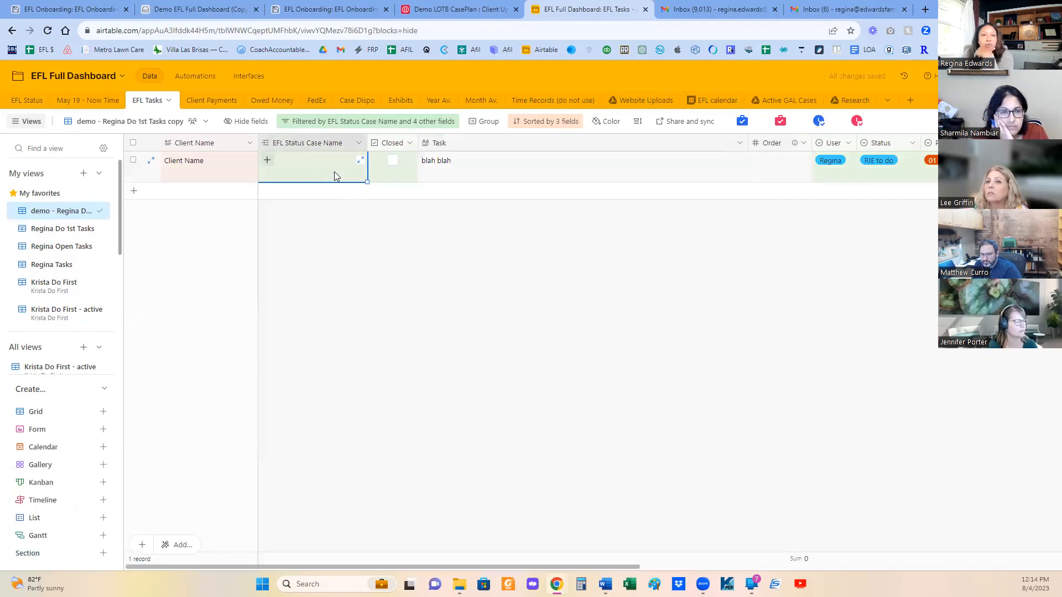
pyautogui.moveTo(746, 144); pyautogui.dragTo(577, 148)
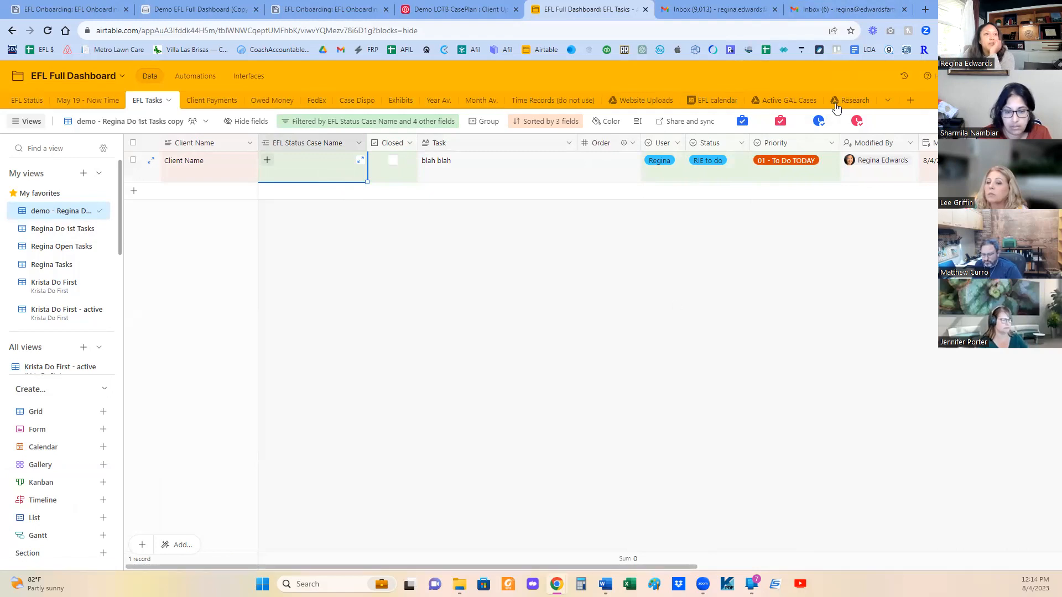
# - Switch to the firm's Gmail inbox and move all its conversations to the +Completed label
pyautogui.click(736, 7)
pyautogui.click(843, 9)
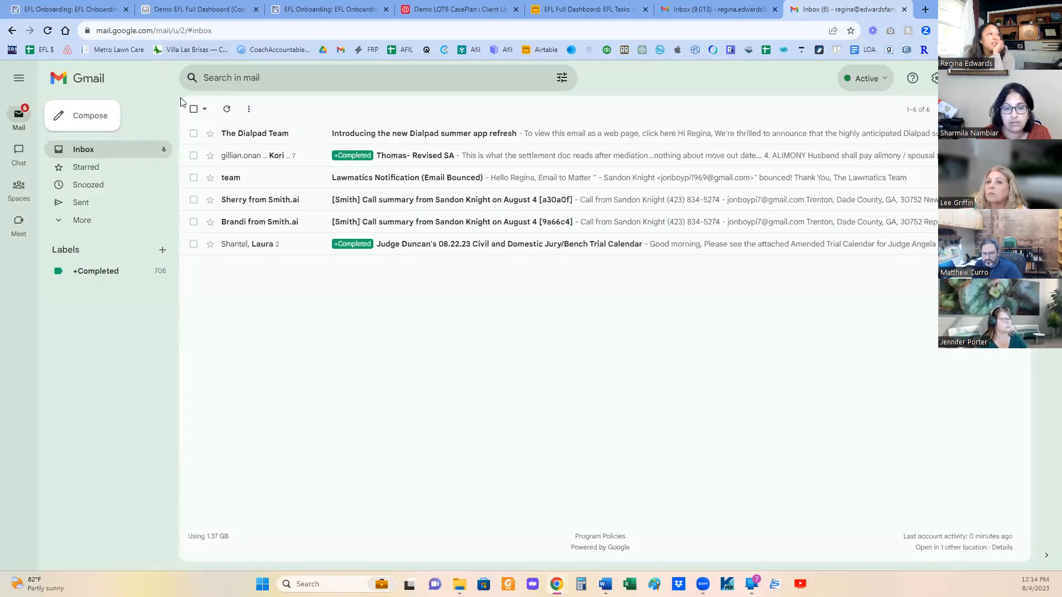
pyautogui.click(193, 109)
pyautogui.click(390, 109)
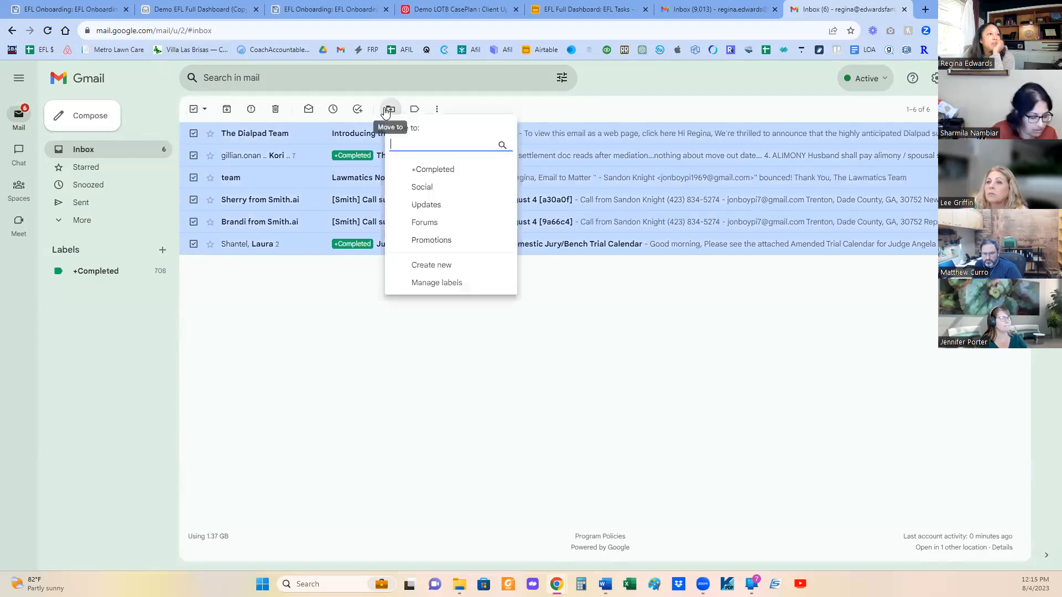
pyautogui.click(418, 171)
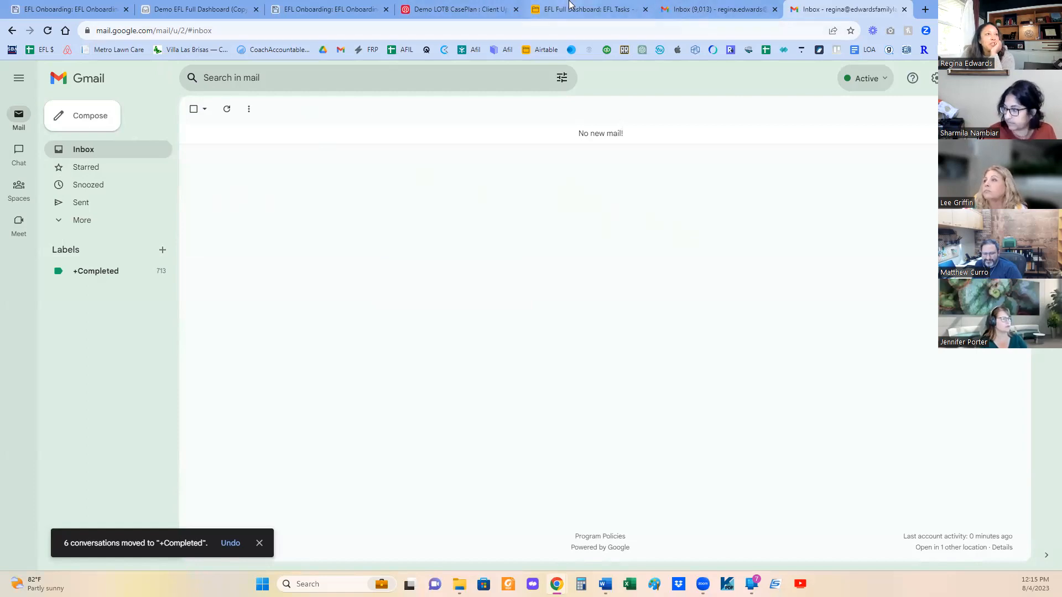
# - Return to the Demo EFL Full Dashboard (Copy) base and open the Outstanding Emails view of the May 19 - Now Time table
pyautogui.click(543, 7)
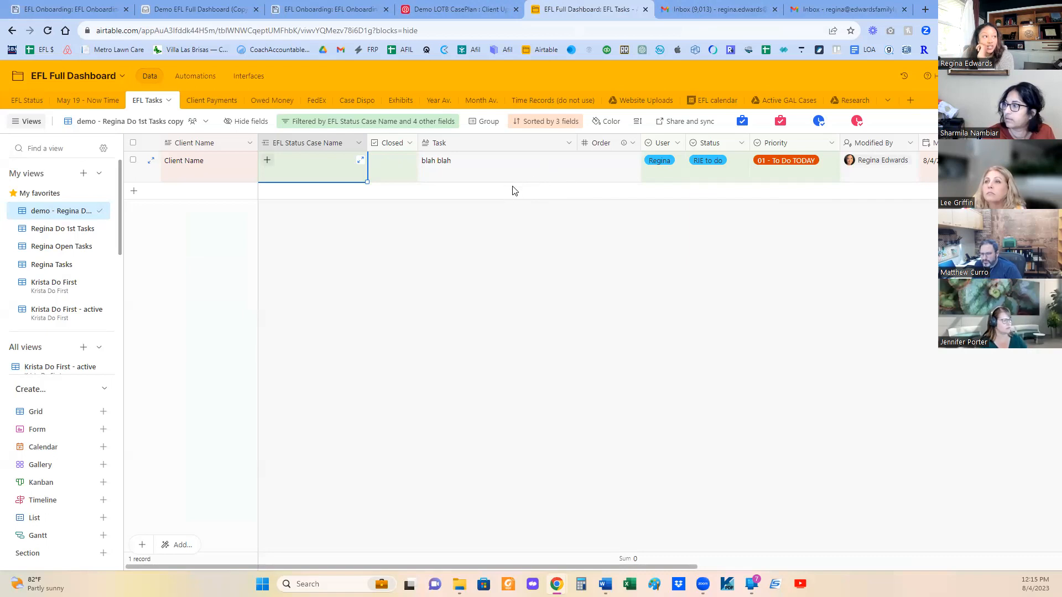
pyautogui.click(831, 8)
pyautogui.click(608, 9)
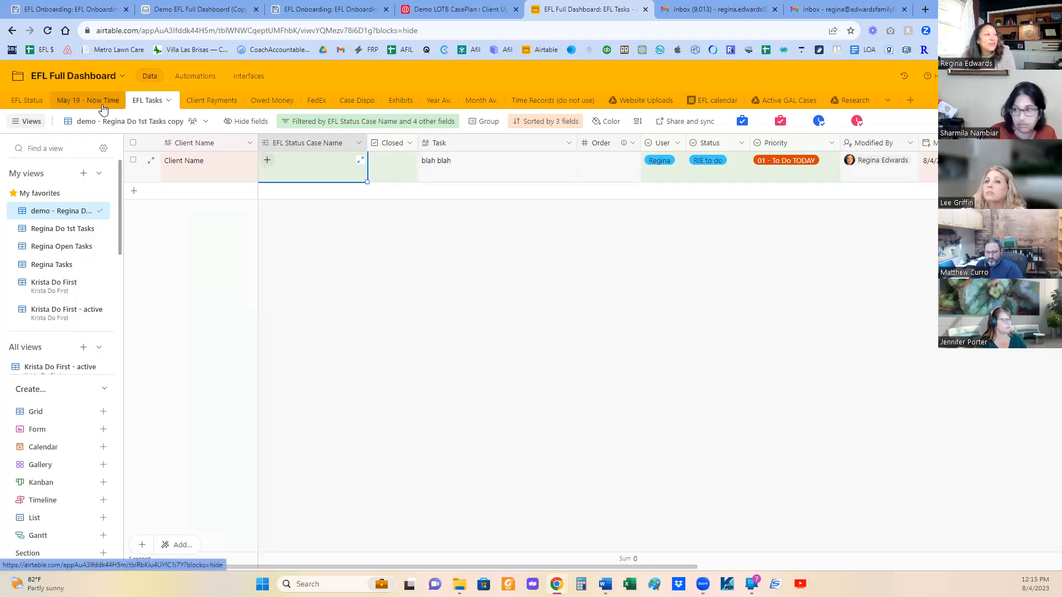
pyautogui.click(176, 10)
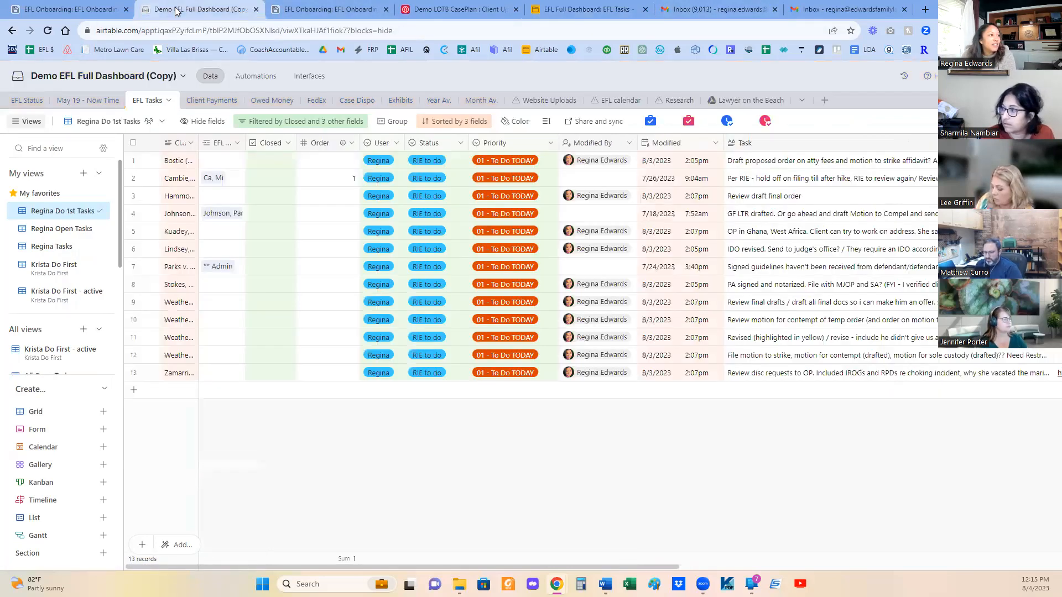
pyautogui.click(91, 103)
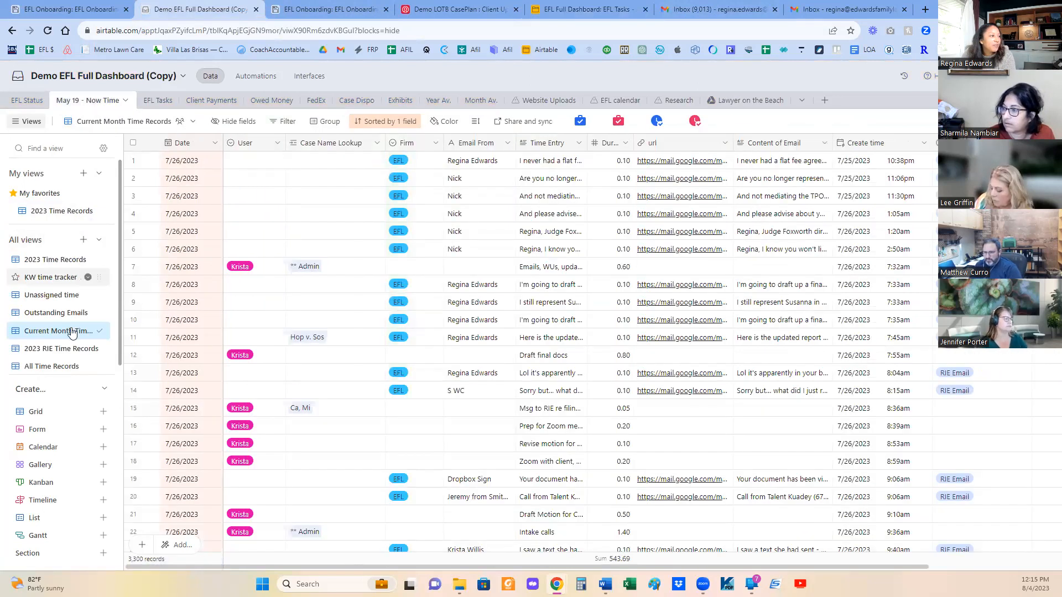
pyautogui.click(55, 313)
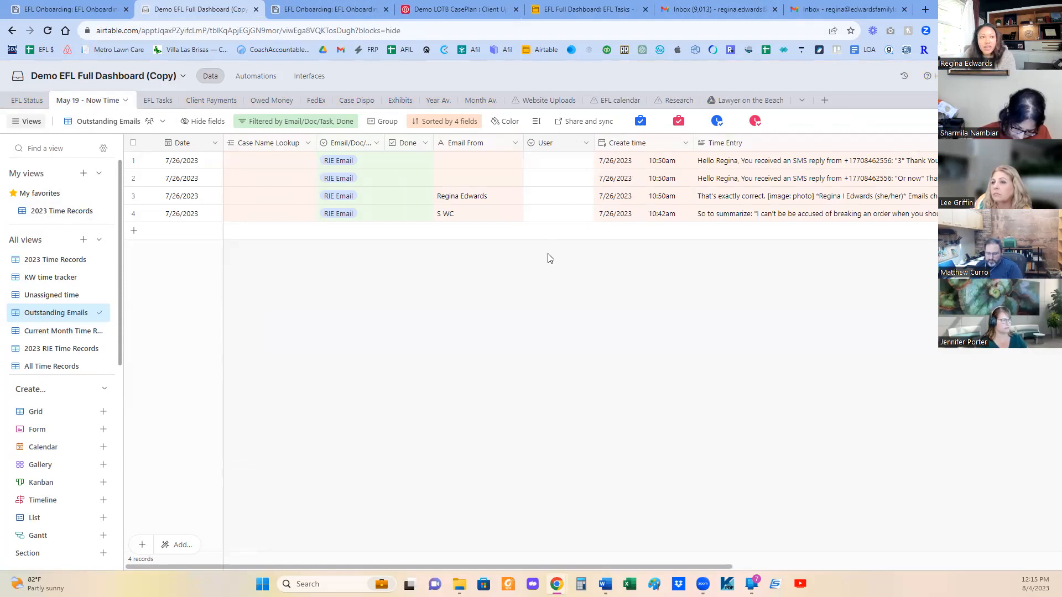
# - Delete the first three outstanding email records and review the remaining record's content, firm, duration and url fields
pyautogui.click(133, 196)
pyautogui.click(133, 178)
pyautogui.click(133, 160)
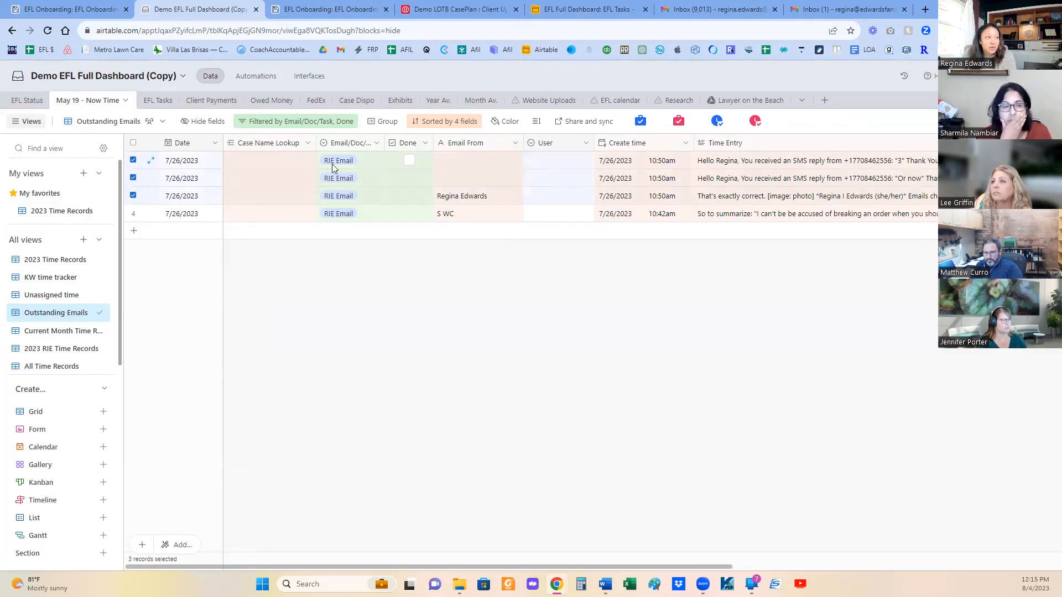
pyautogui.rightClick(275, 178)
pyautogui.click(336, 217)
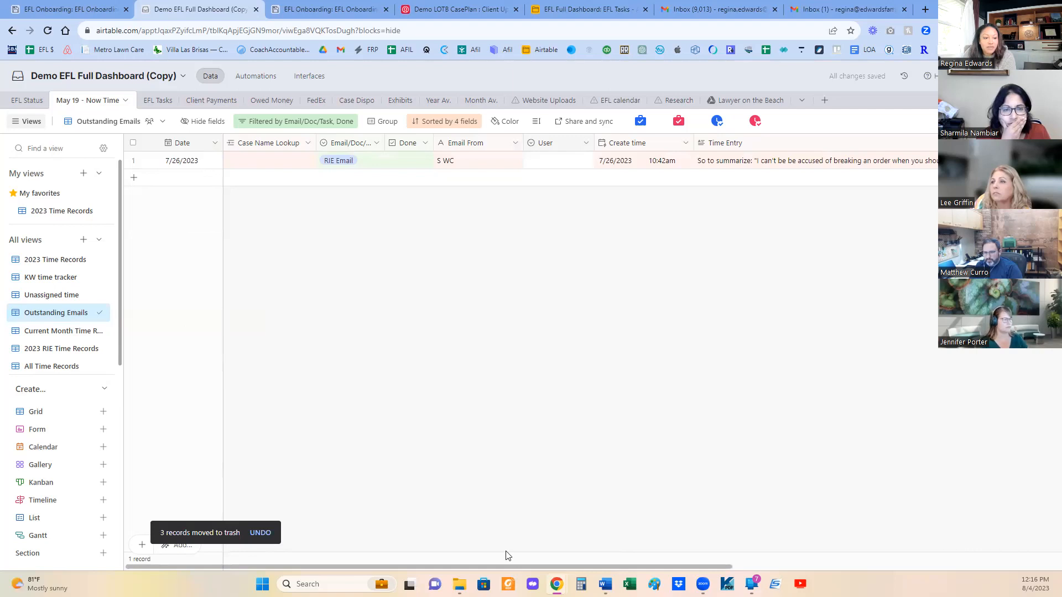
pyautogui.moveTo(509, 565); pyautogui.dragTo(1009, 535)
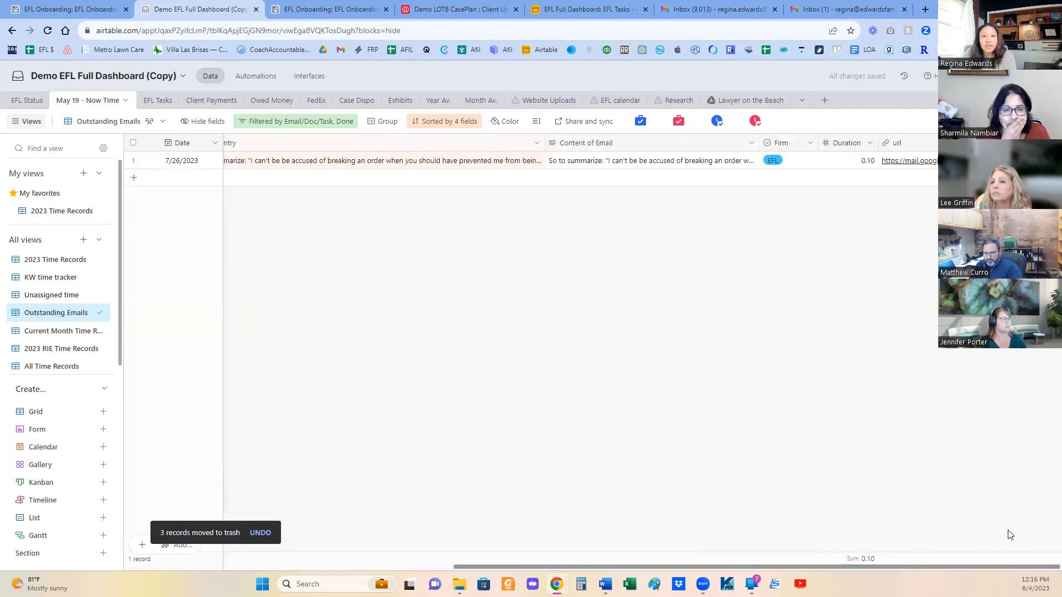
pyautogui.moveTo(677, 565); pyautogui.dragTo(350, 562)
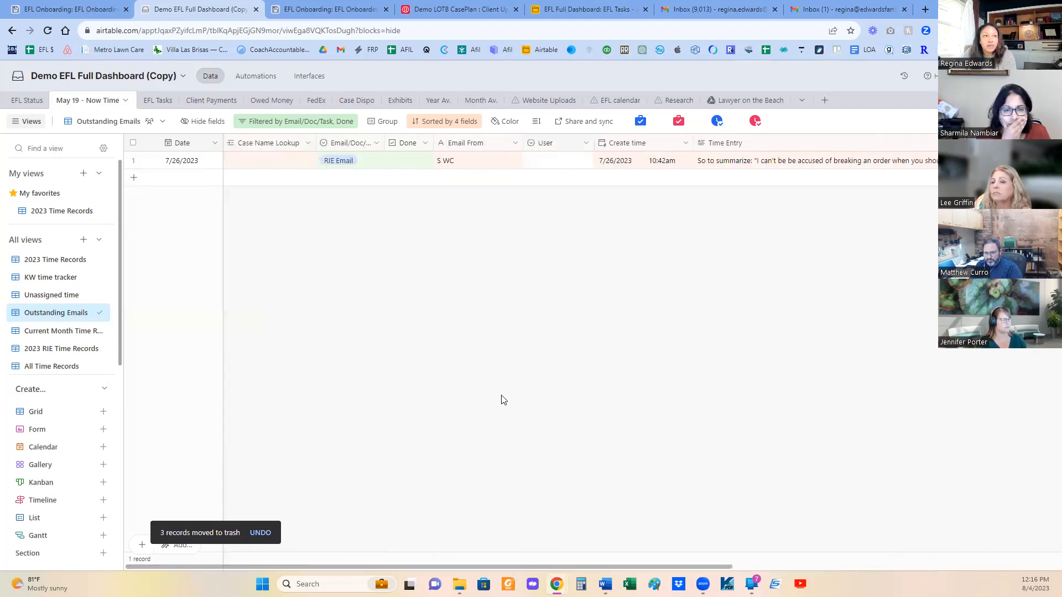
pyautogui.click(823, 12)
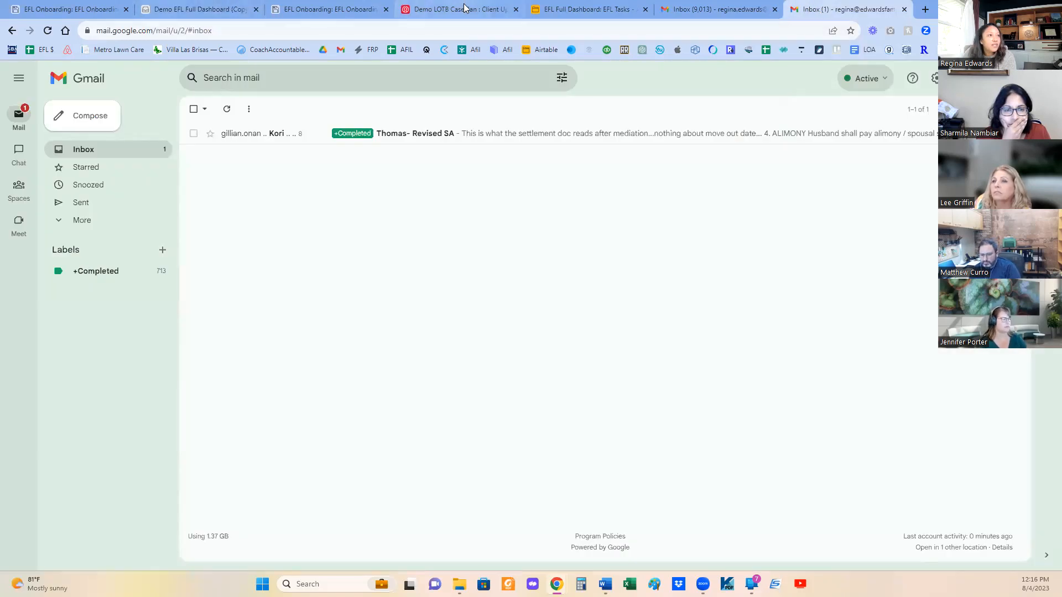
pyautogui.click(218, 13)
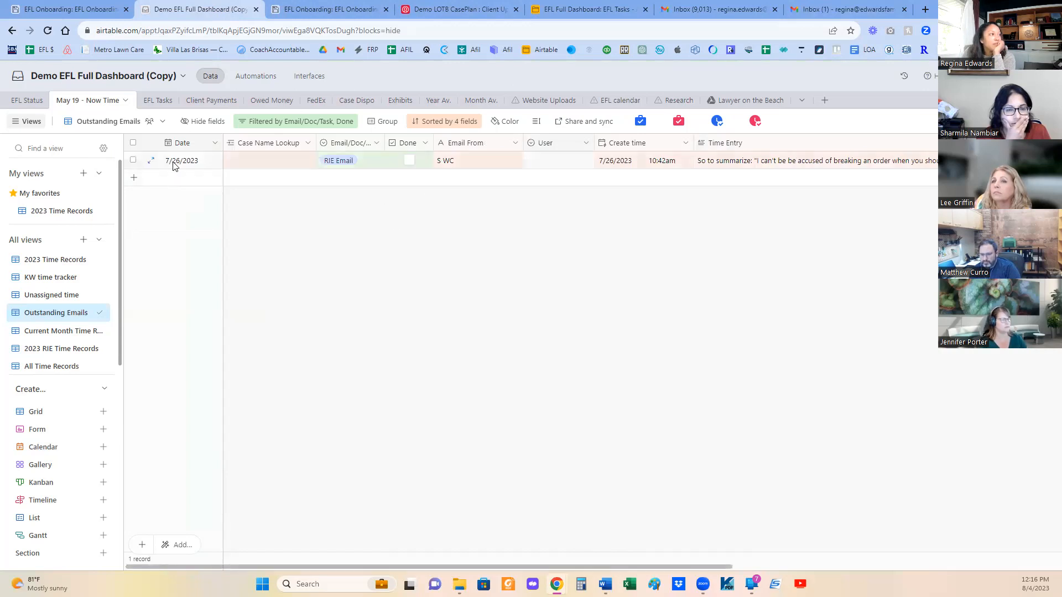
pyautogui.click(573, 10)
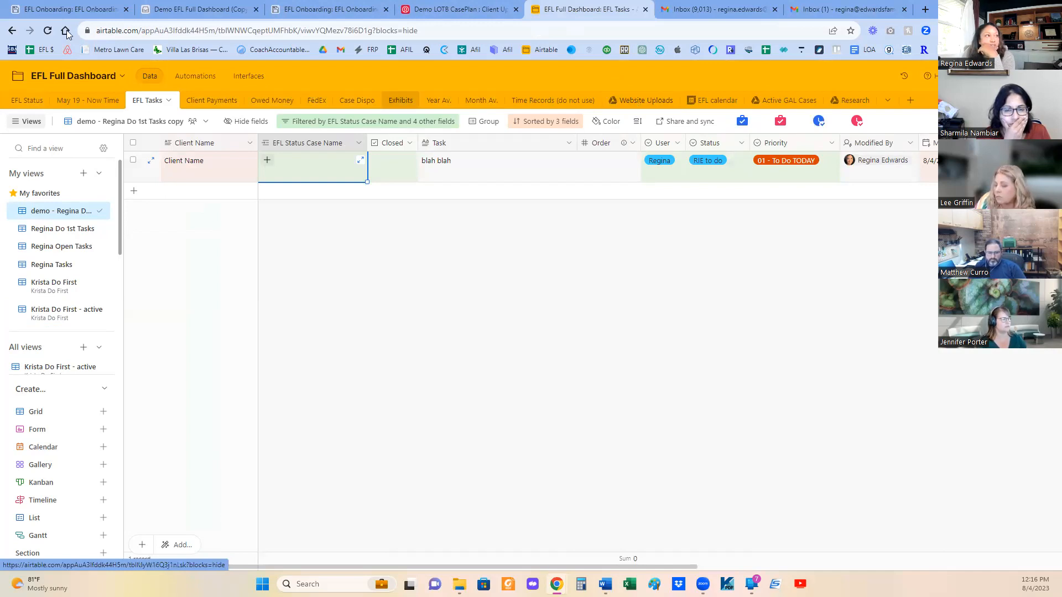
pyautogui.click(200, 10)
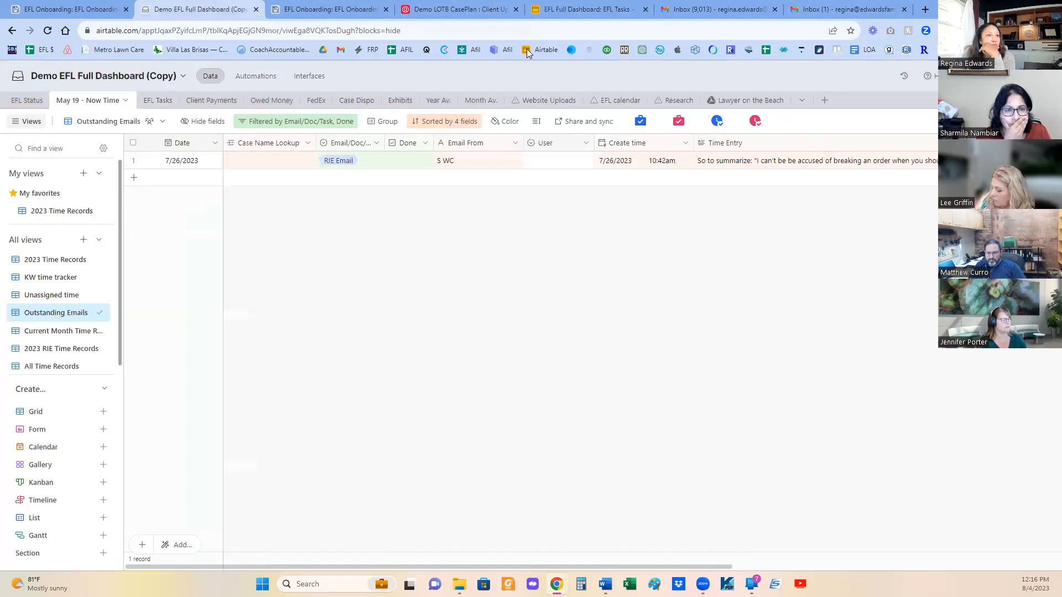
# - Open the Website Uploads table of the demo base and look through its synced Google Drive files grouped by parent folder
pyautogui.click(554, 101)
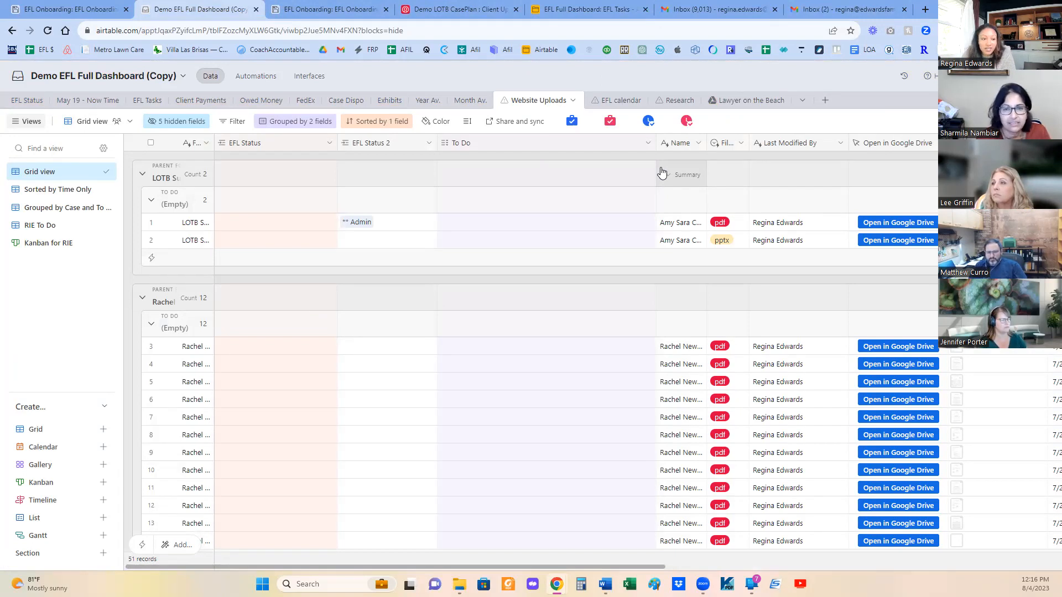
pyautogui.scroll(-2, 797, 382)
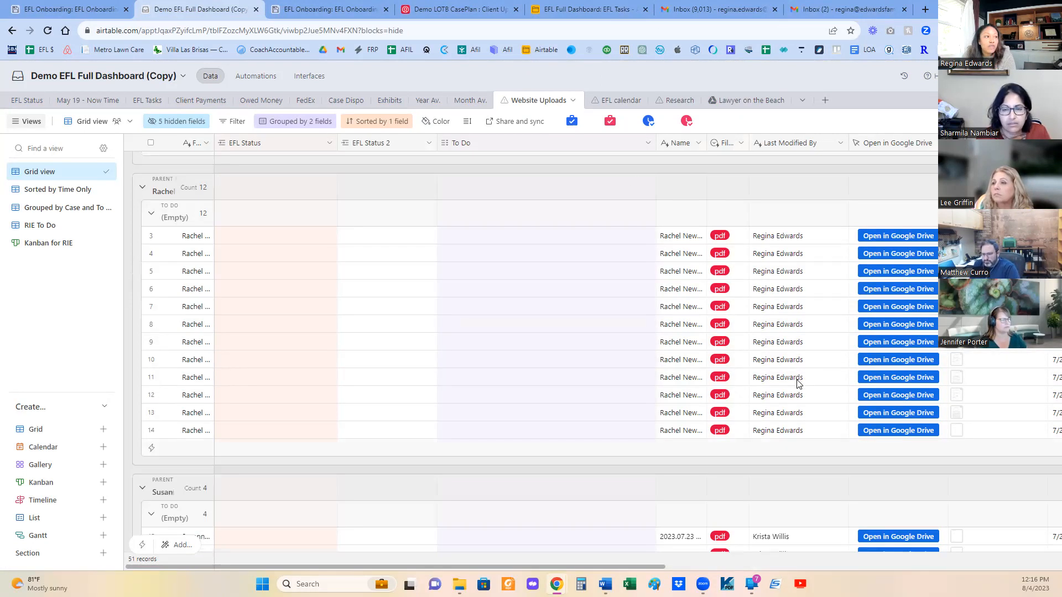
pyautogui.scroll(-6, 798, 382)
pyautogui.scroll(8, 800, 378)
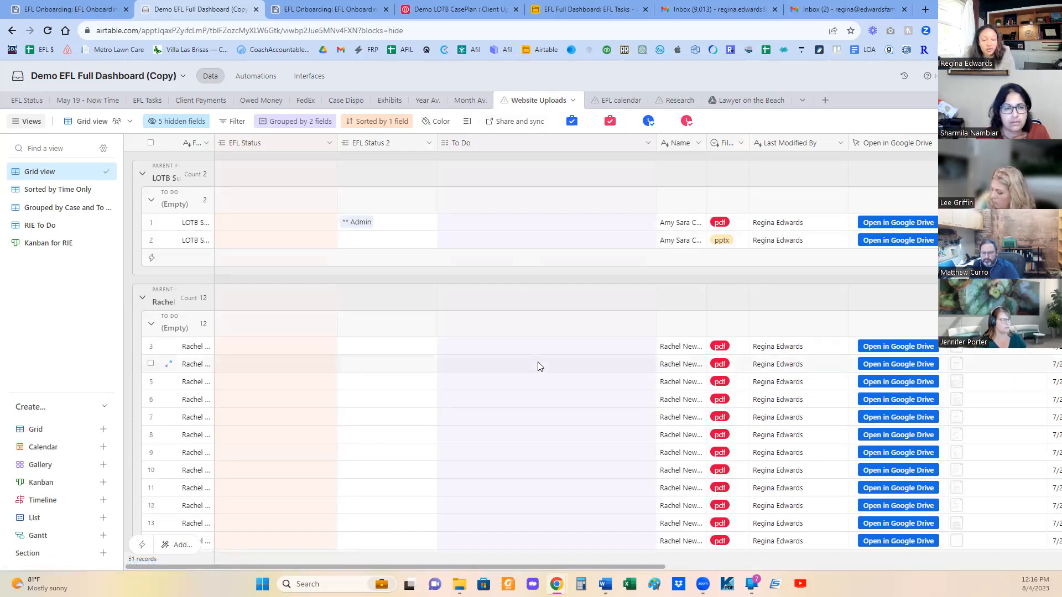
pyautogui.scroll(-15, 530, 409)
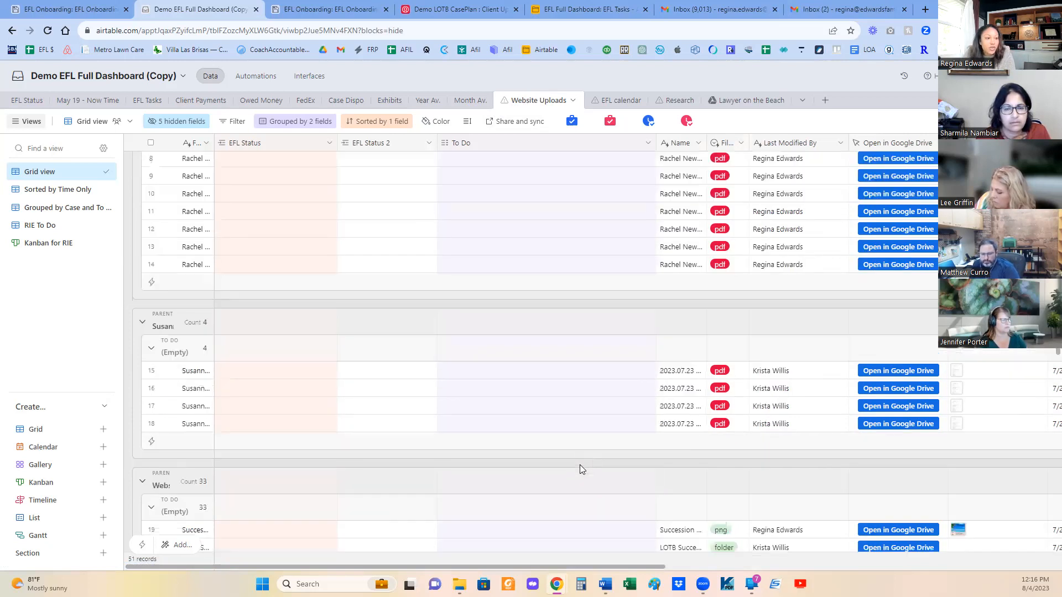
# - Assign the To Do options Move to Client Folder and UL to Clinked to the last file in the Website Uploads table
pyautogui.click(448, 430)
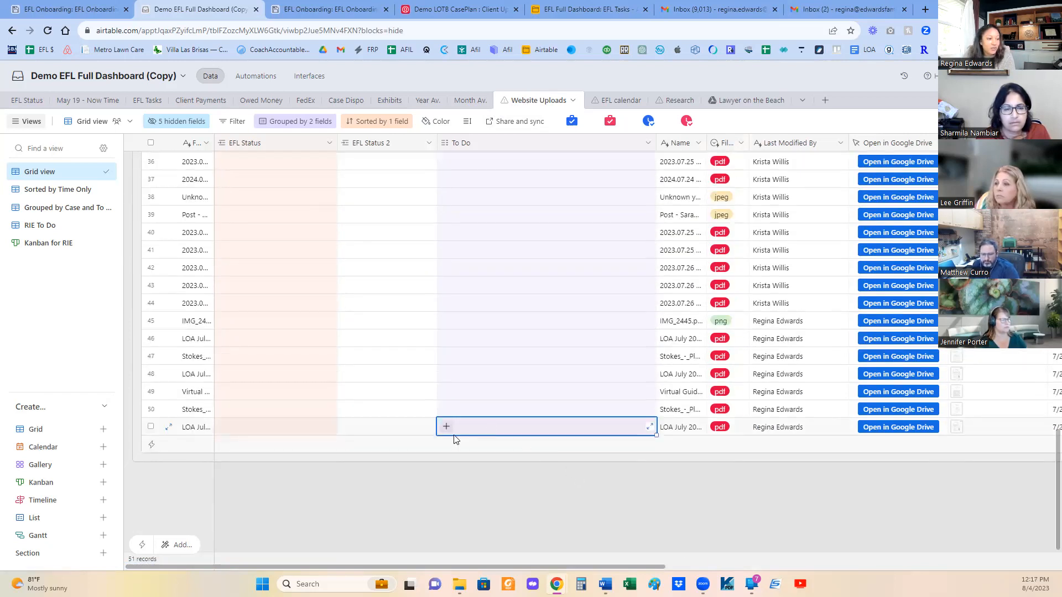
pyautogui.click(446, 427)
pyautogui.write('move')
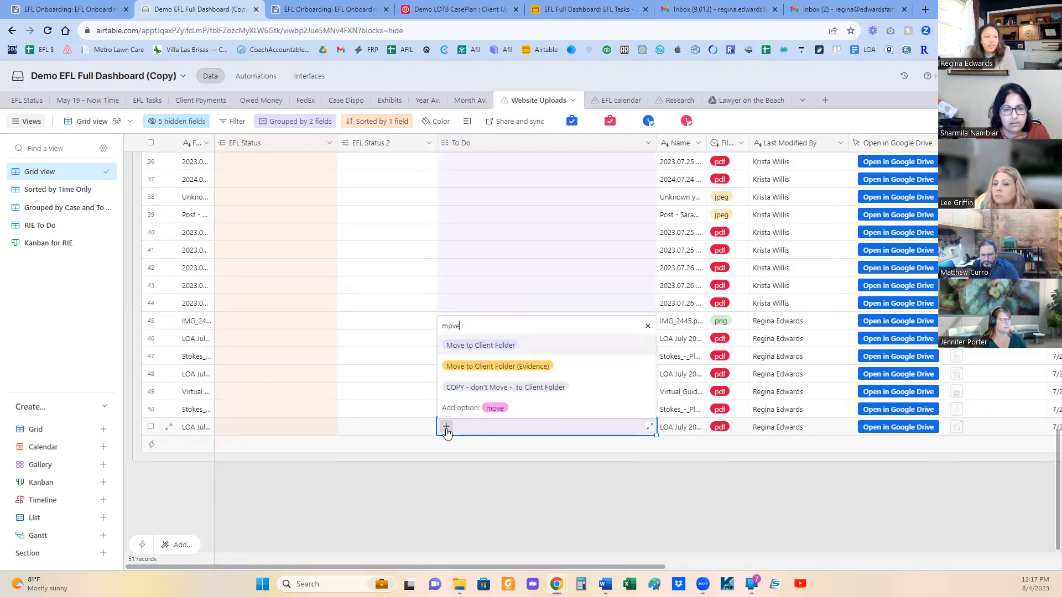
pyautogui.click(505, 349)
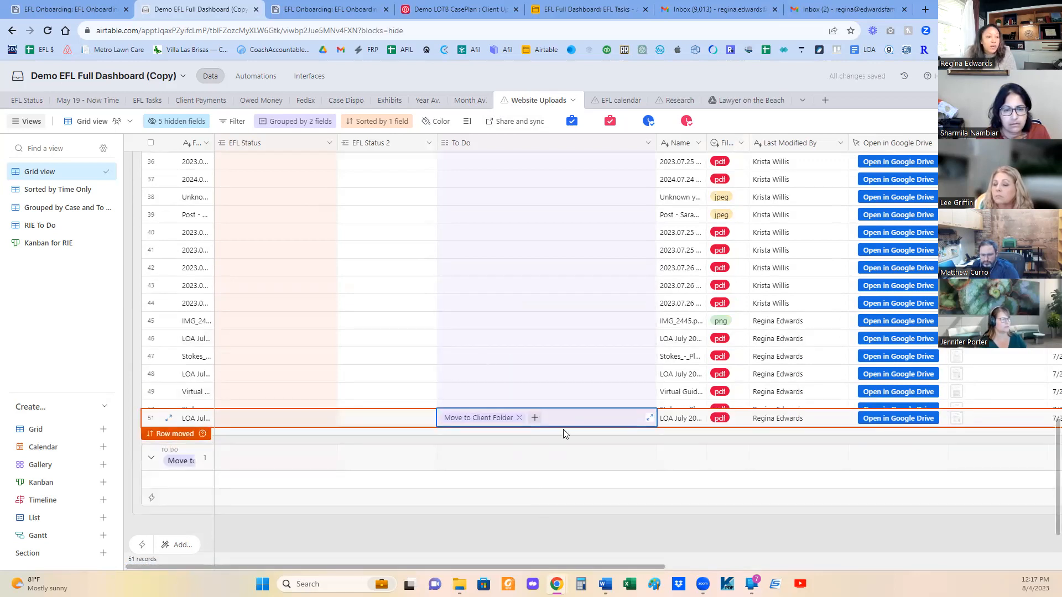
pyautogui.click(534, 480)
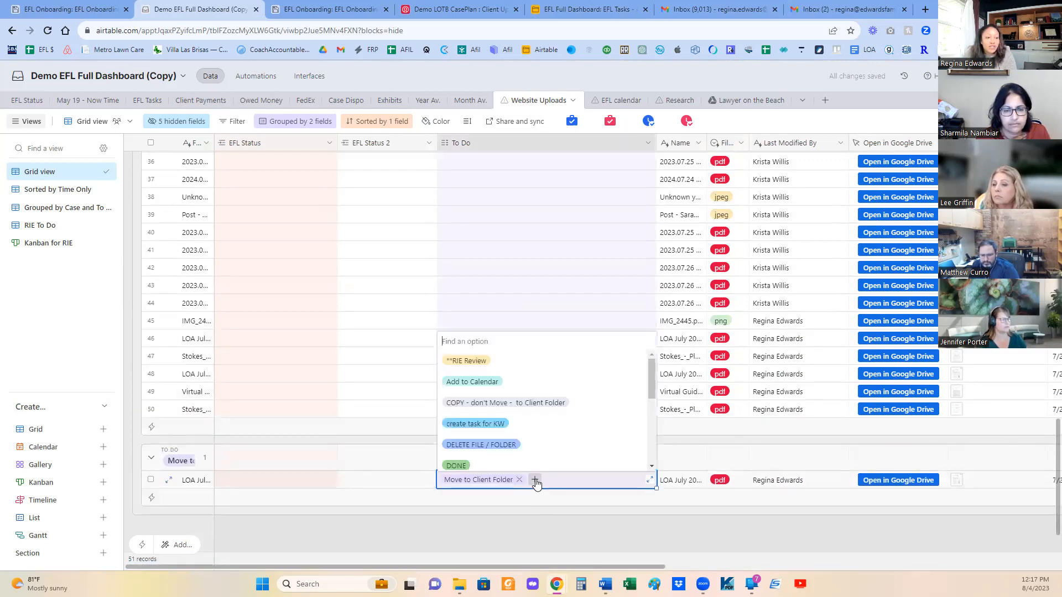
pyautogui.write('ul')
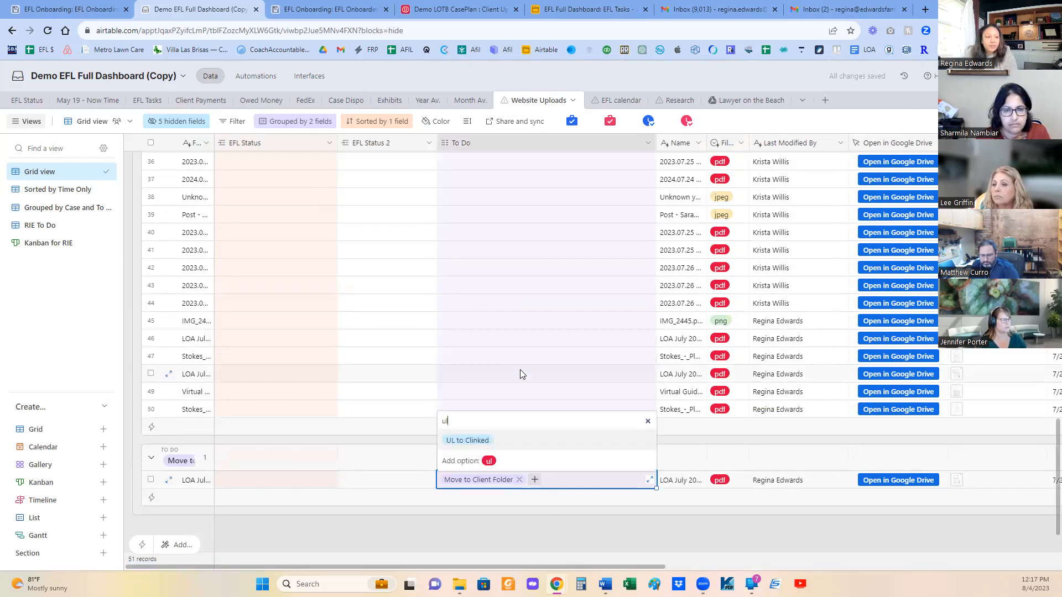
pyautogui.click(460, 440)
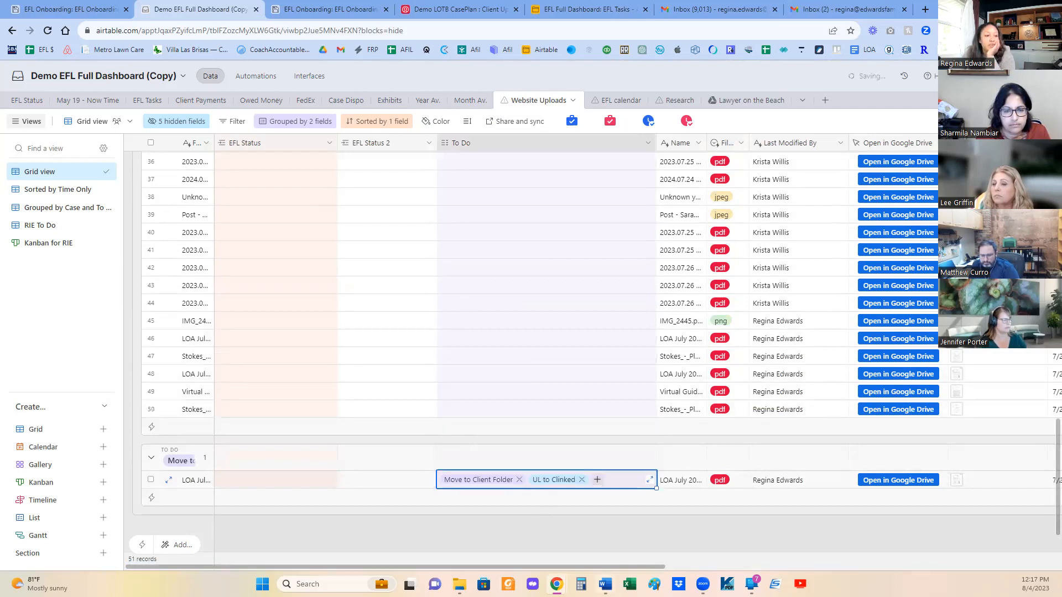
pyautogui.click(591, 530)
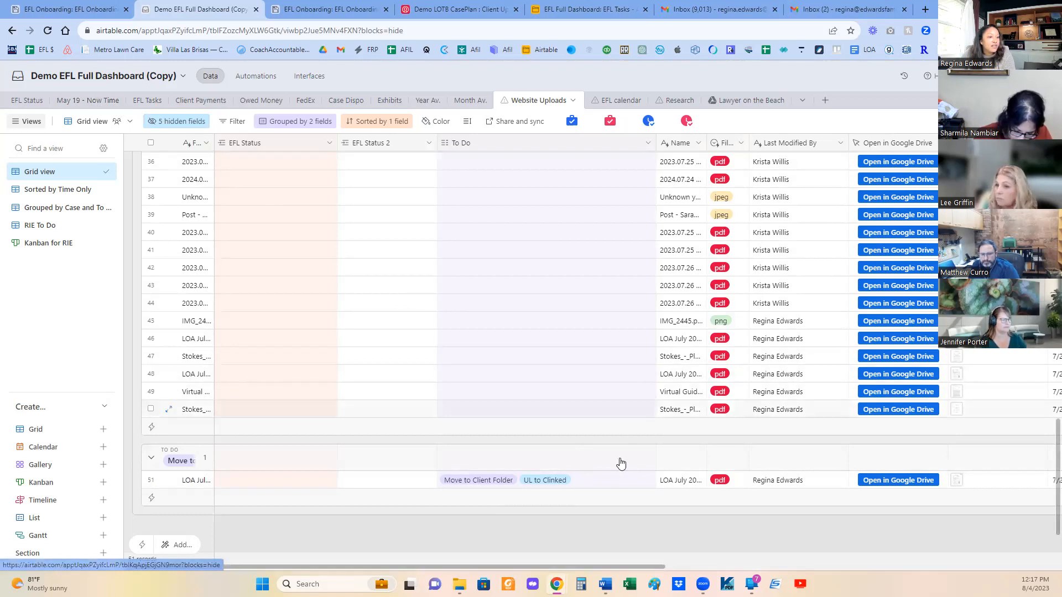
# - Copy that file's To Do options and paste them into the last unassigned file of the EFL Full Dashboard base's Website Uploads table
pyautogui.click(596, 484)
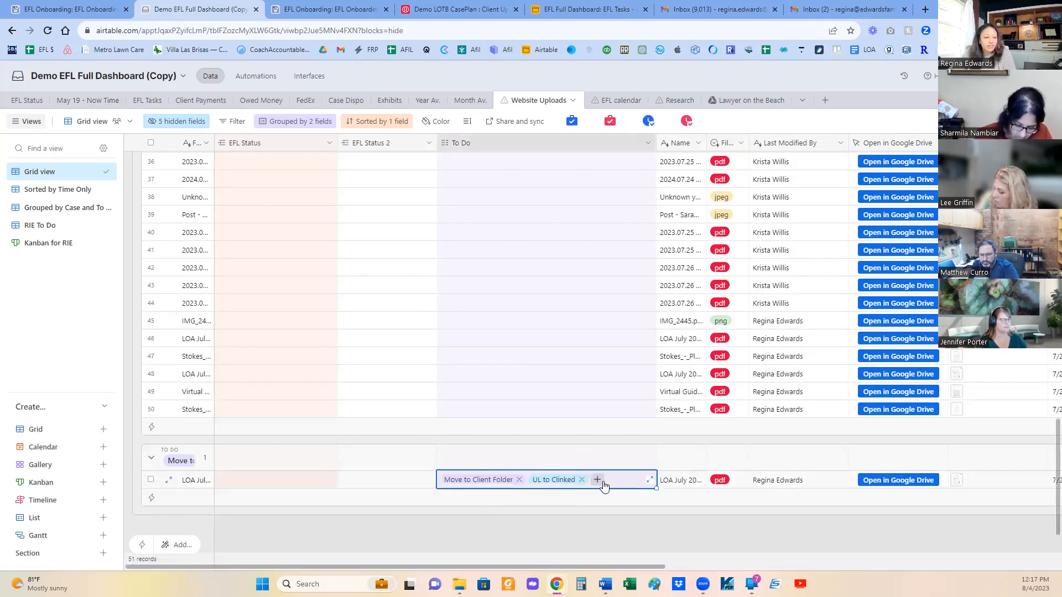
pyautogui.hotkey('ctrl', 'c')
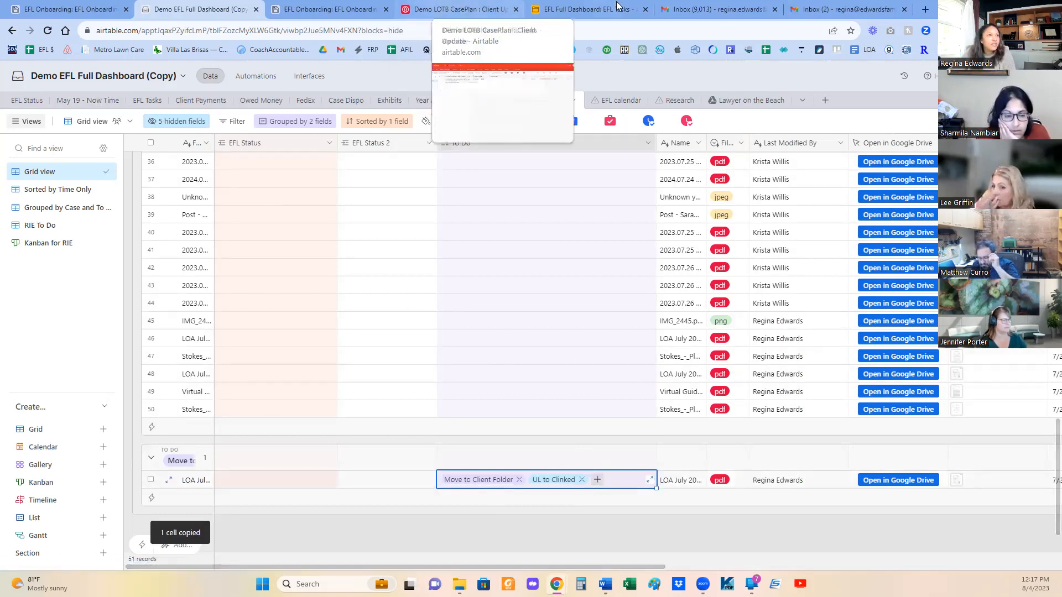
pyautogui.click(556, 9)
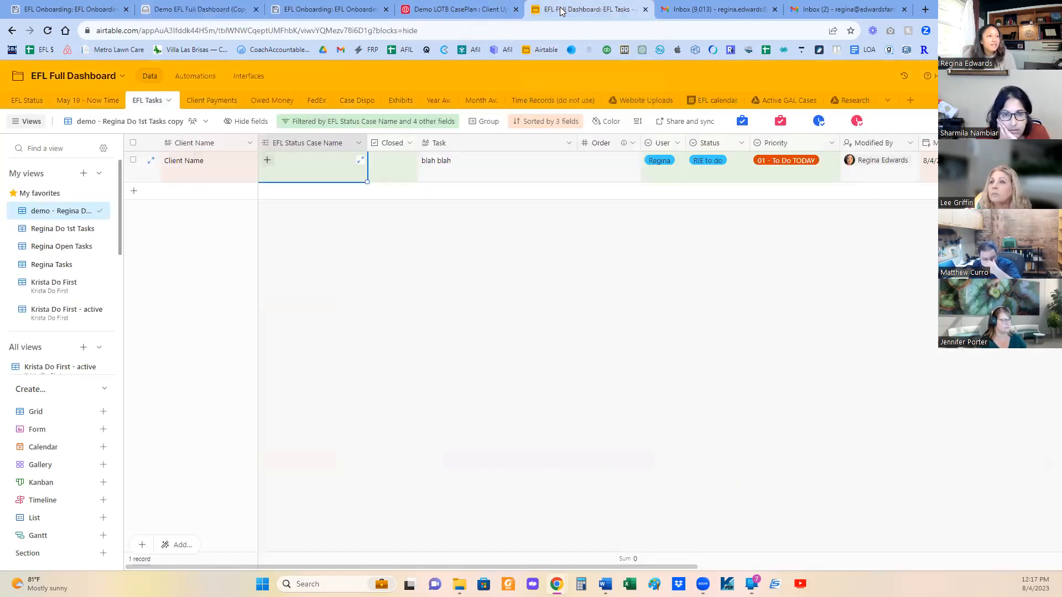
pyautogui.click(635, 100)
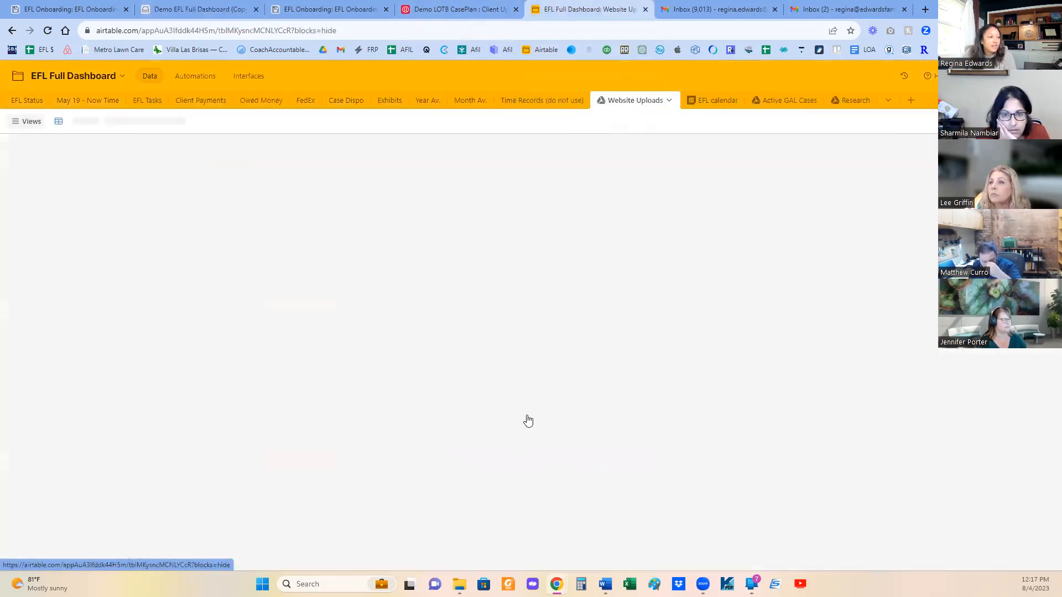
pyautogui.click(434, 482)
pyautogui.hotkey('ctrl', 'v')
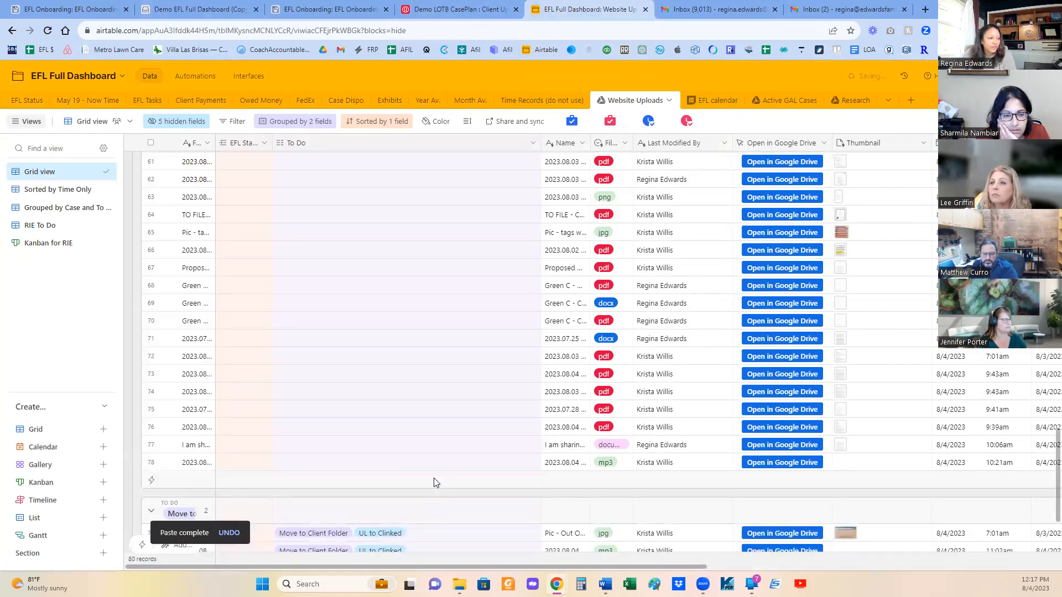
# - Open the Unassigned time view of the May 19 - Now Time table and review the time entry generated for the uploaded file
pyautogui.click(89, 103)
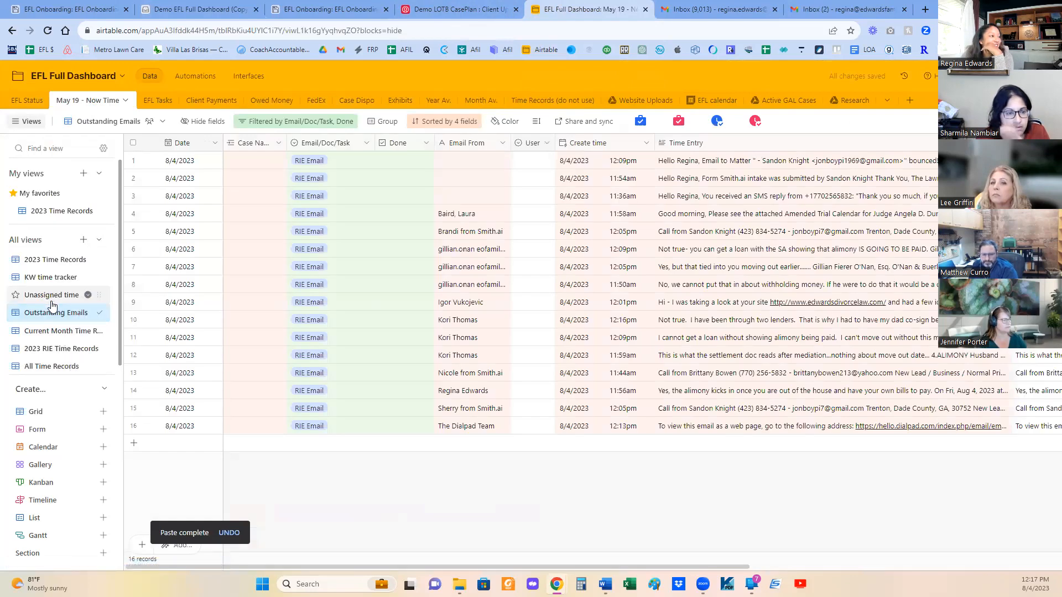
pyautogui.click(52, 294)
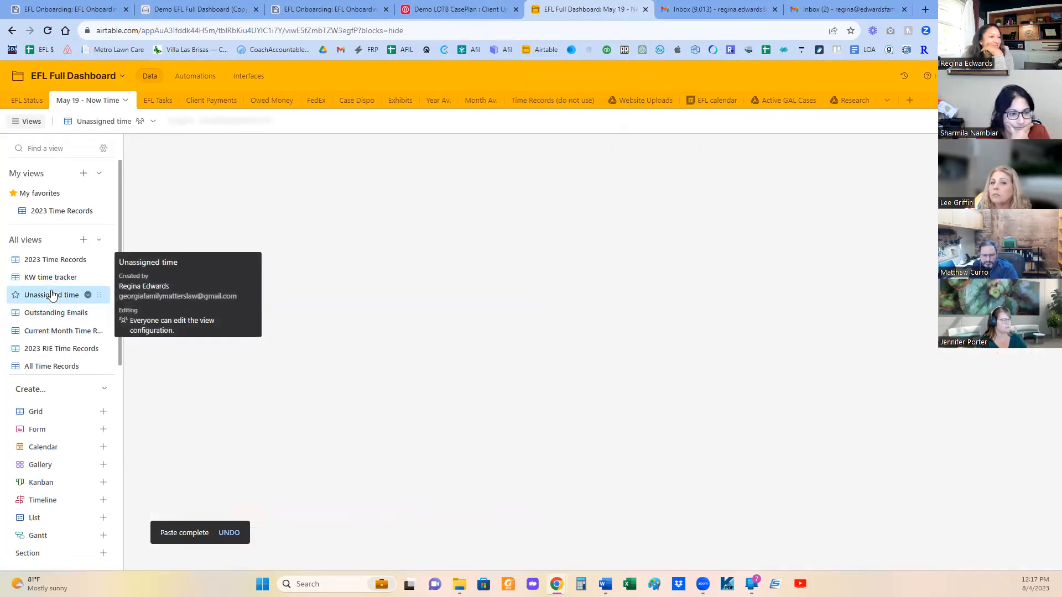
pyautogui.scroll(-14, 618, 367)
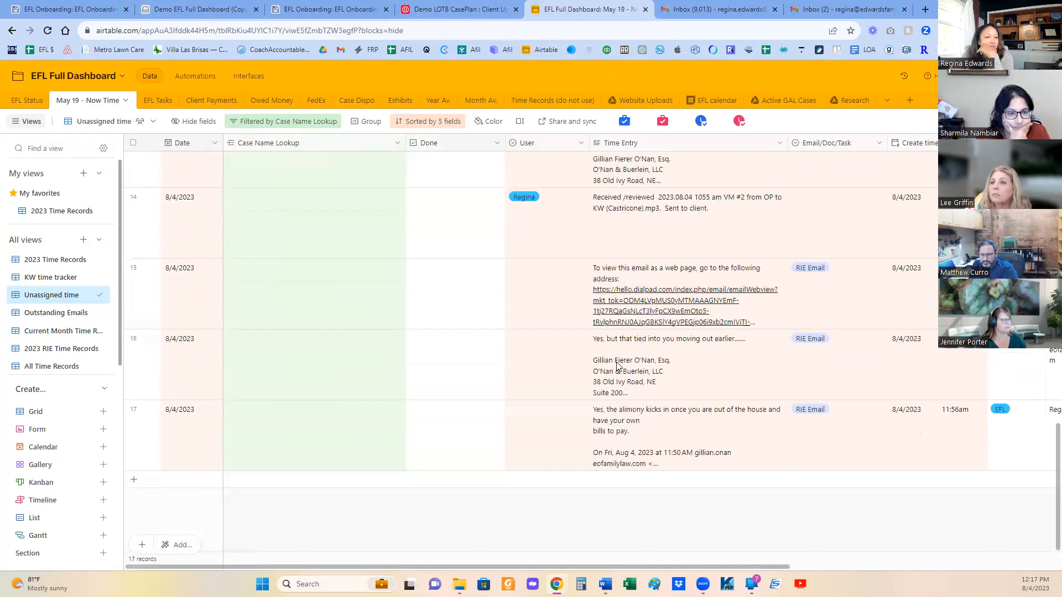
pyautogui.click(332, 326)
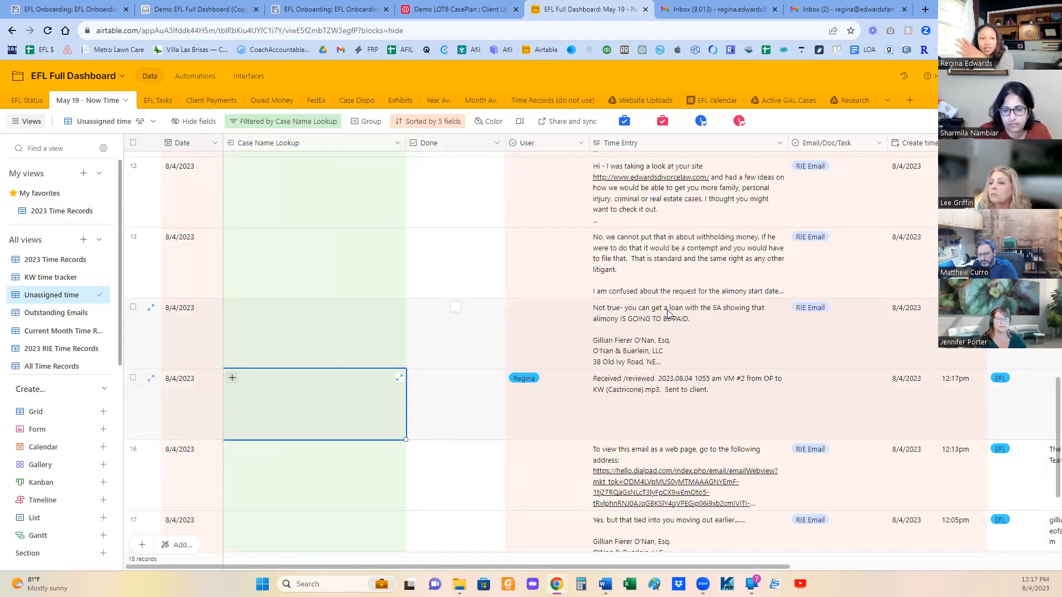
pyautogui.moveTo(736, 568); pyautogui.dragTo(619, 566)
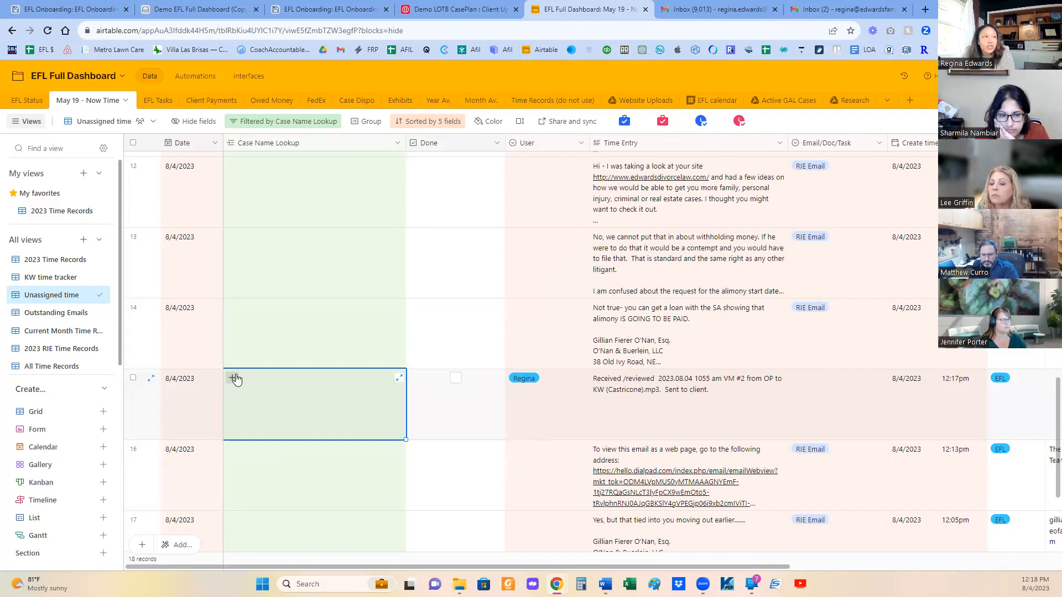
# - Switch to the EFL Onboarding base and remove the Priority grouping from the EFL Onboarding - RIE grid
pyautogui.click(347, 11)
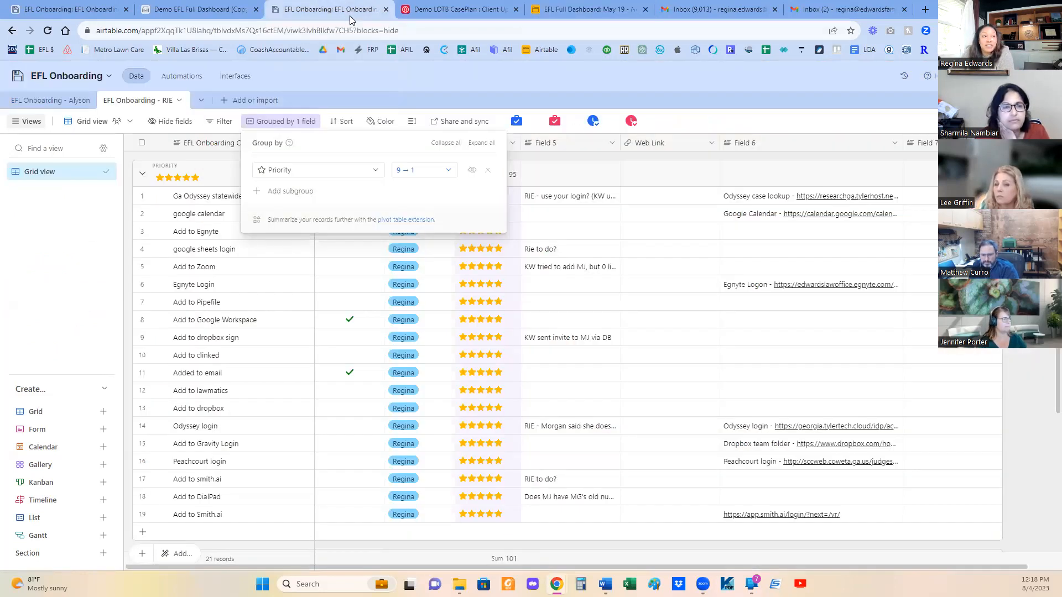
pyautogui.click(488, 170)
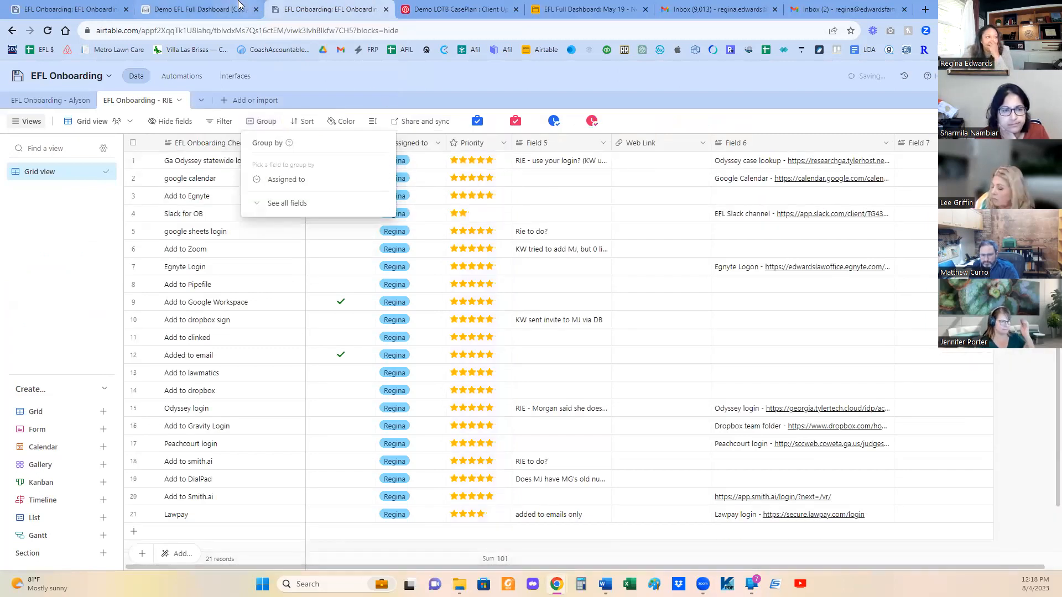
# - Return to the Demo EFL Full Dashboard (Copy) base and browse the Lawyer on the Beach table's Google Drive files by parent folder
pyautogui.click(225, 13)
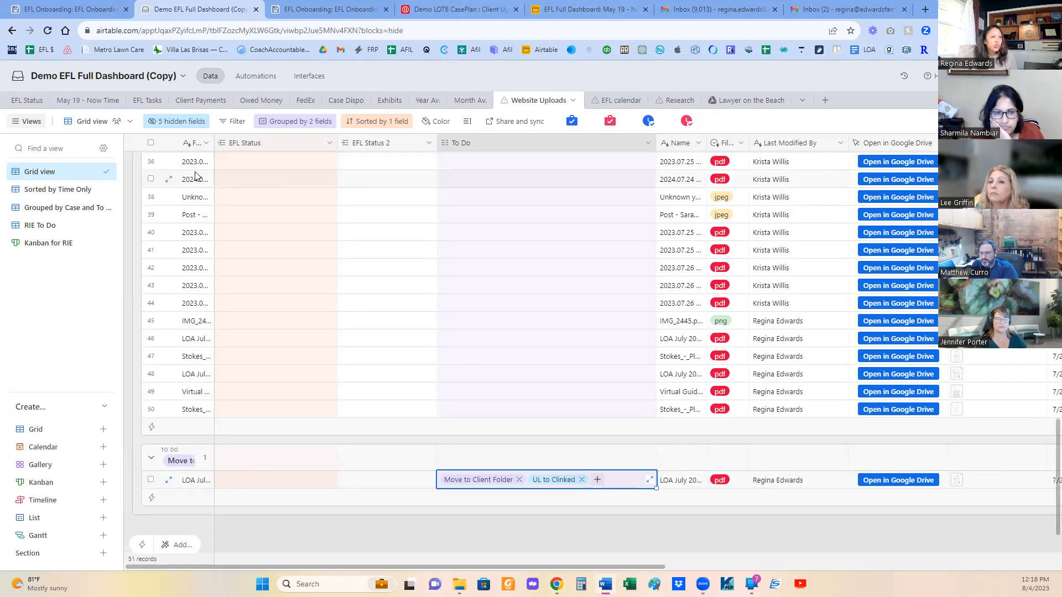
pyautogui.click(744, 102)
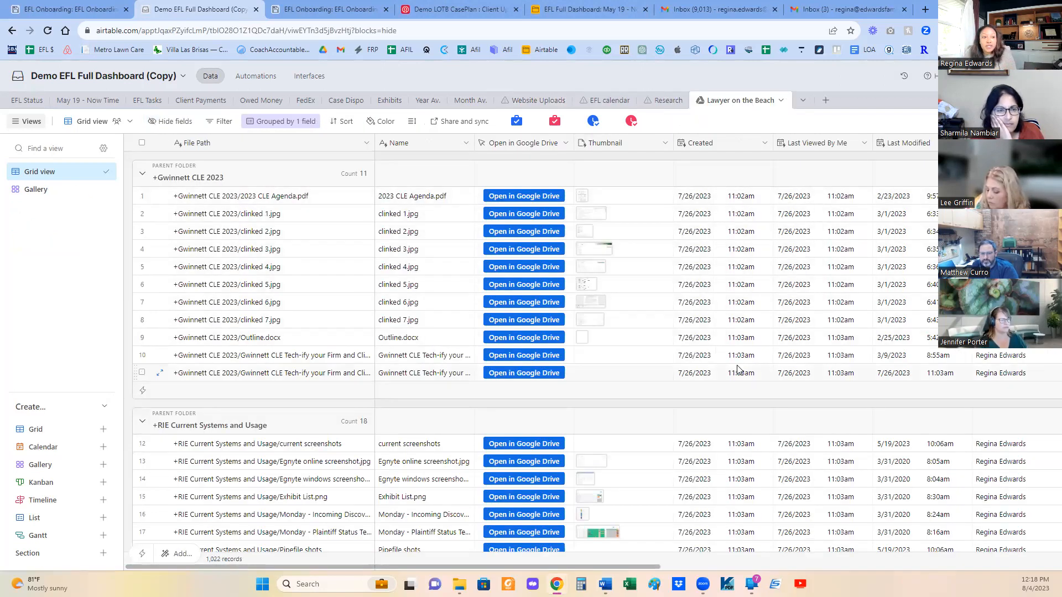
pyautogui.scroll(-6, 553, 366)
pyautogui.scroll(-1, 553, 366)
pyautogui.scroll(7, 553, 364)
pyautogui.scroll(-7, 553, 358)
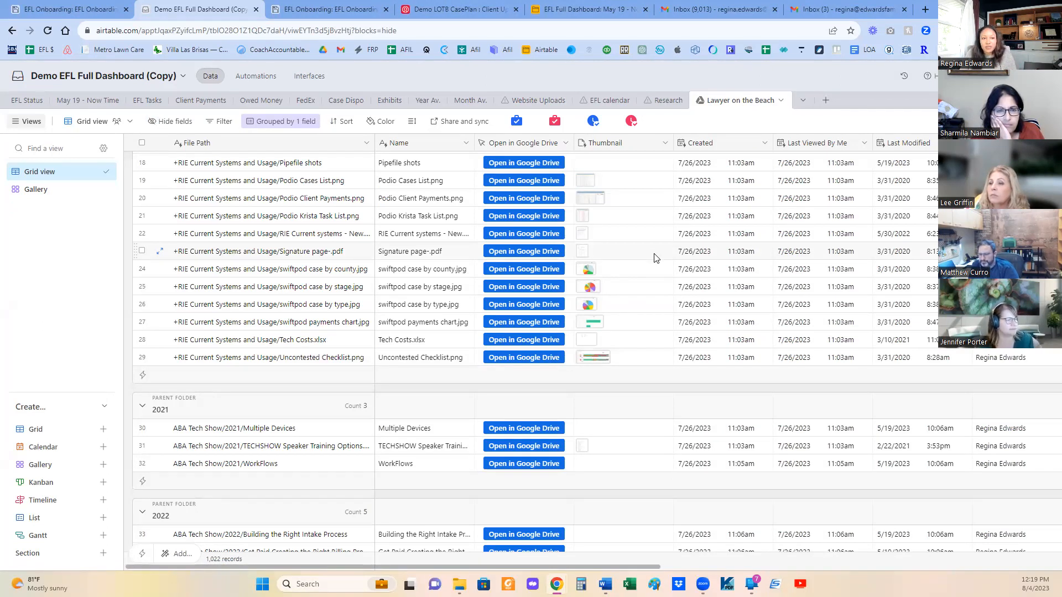
pyautogui.scroll(-15, 664, 290)
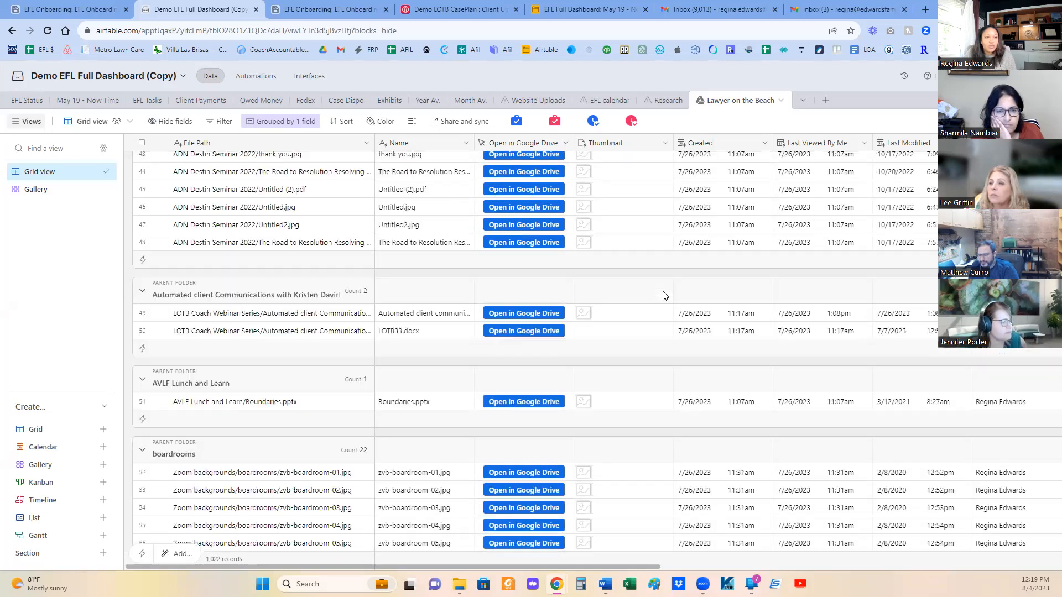
pyautogui.scroll(-4, 664, 297)
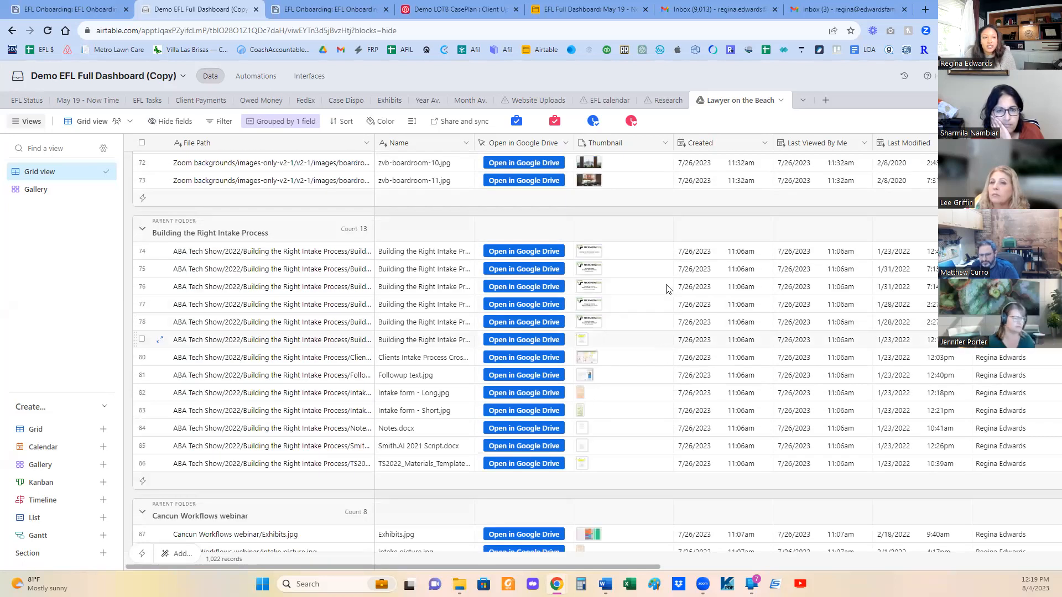
# - Set the Lawyer on the Beach grid's row height to Extra Tall and review the thumbnails, file types, sizes and links
pyautogui.click(411, 121)
pyautogui.click(437, 210)
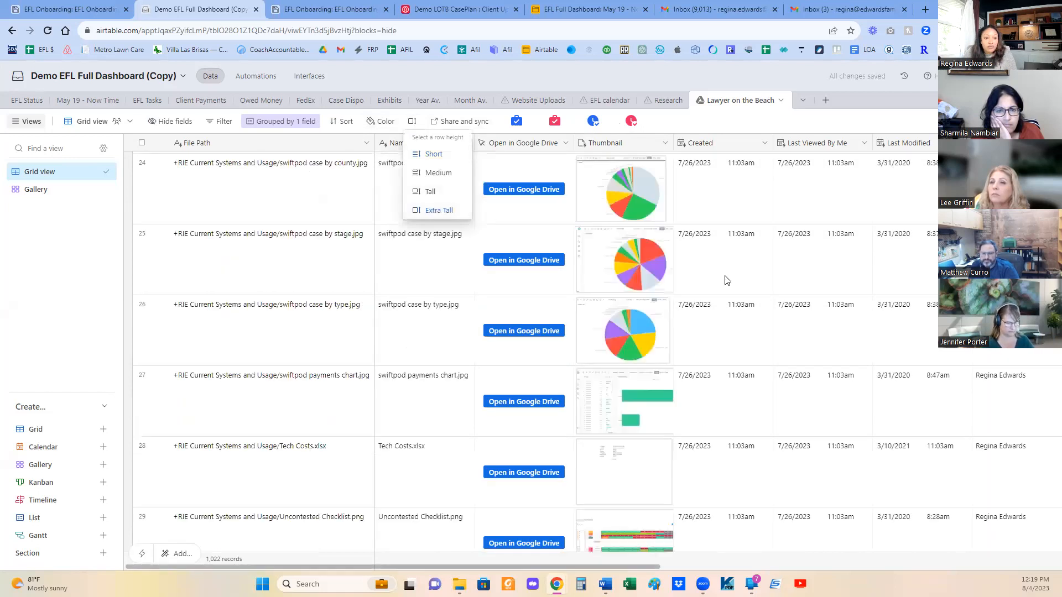
pyautogui.scroll(-10, 723, 291)
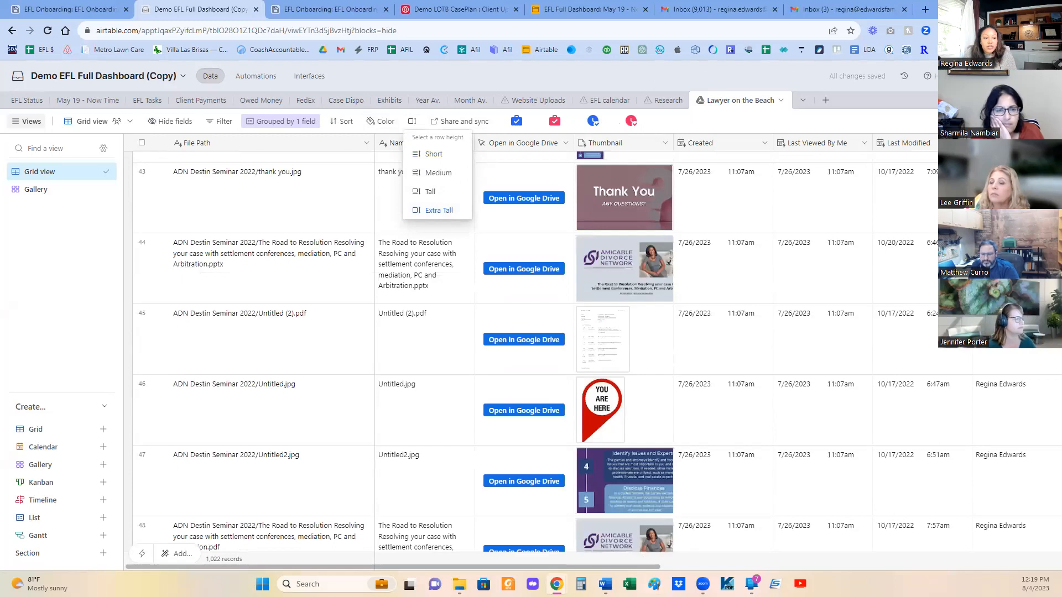
pyautogui.moveTo(650, 566); pyautogui.dragTo(952, 549)
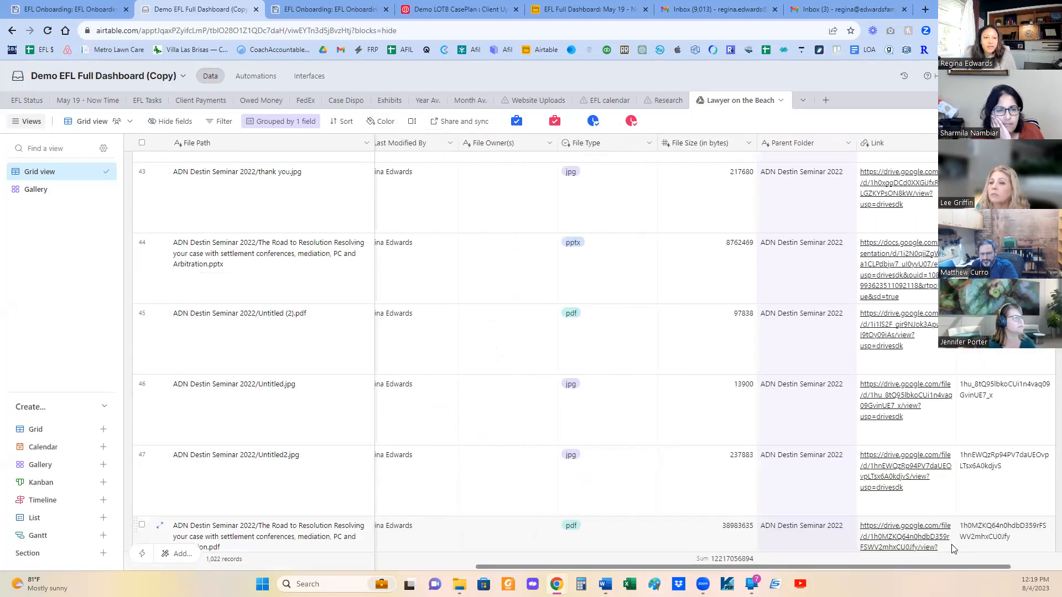
# - Set the row height of the Lawyer on the Beach grid to Short
pyautogui.hscroll(3, 952, 549)
pyautogui.moveTo(1034, 567); pyautogui.dragTo(630, 566)
pyautogui.scroll(9, 623, 201)
pyautogui.scroll(8, 623, 201)
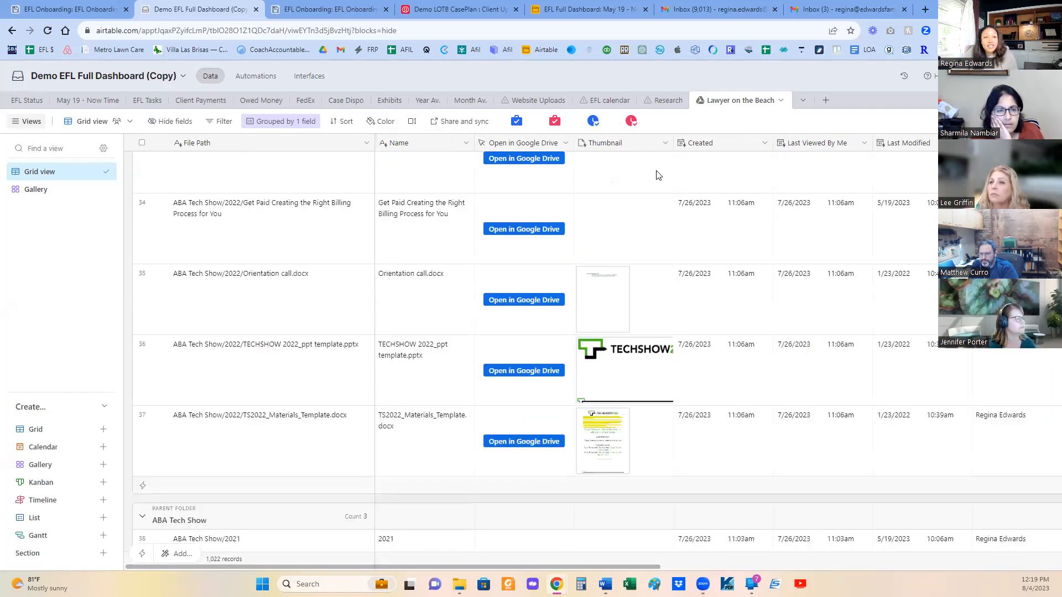
pyautogui.scroll(20, 798, 280)
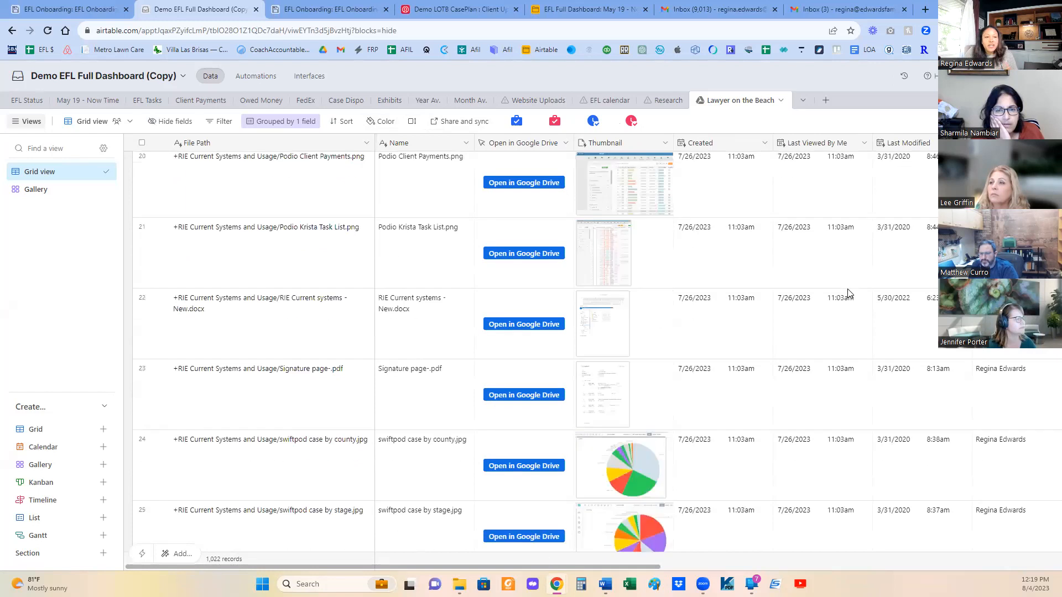
pyautogui.scroll(7, 849, 278)
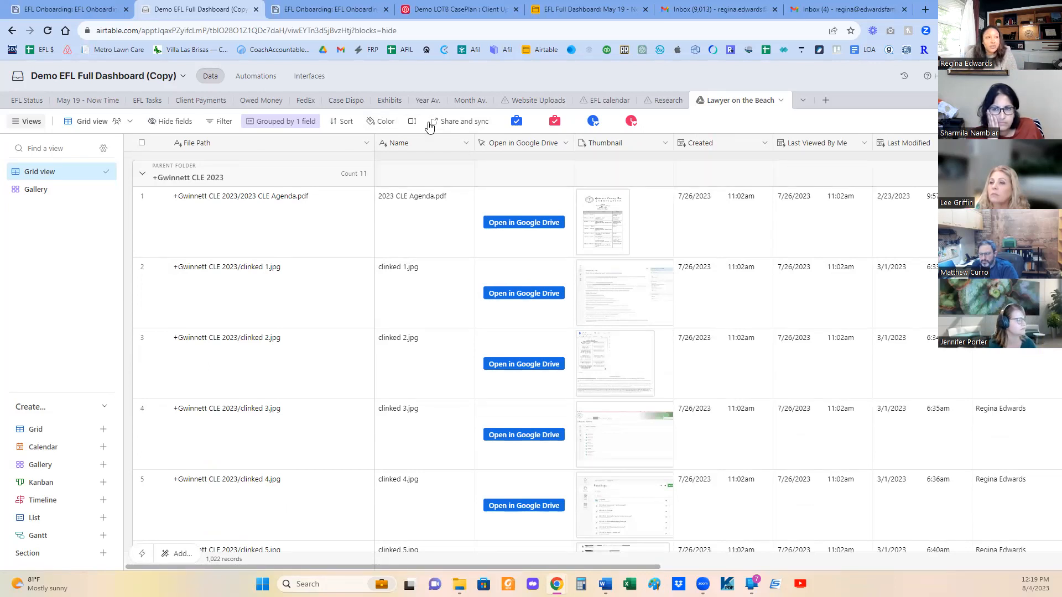
pyautogui.click(412, 121)
pyautogui.click(430, 156)
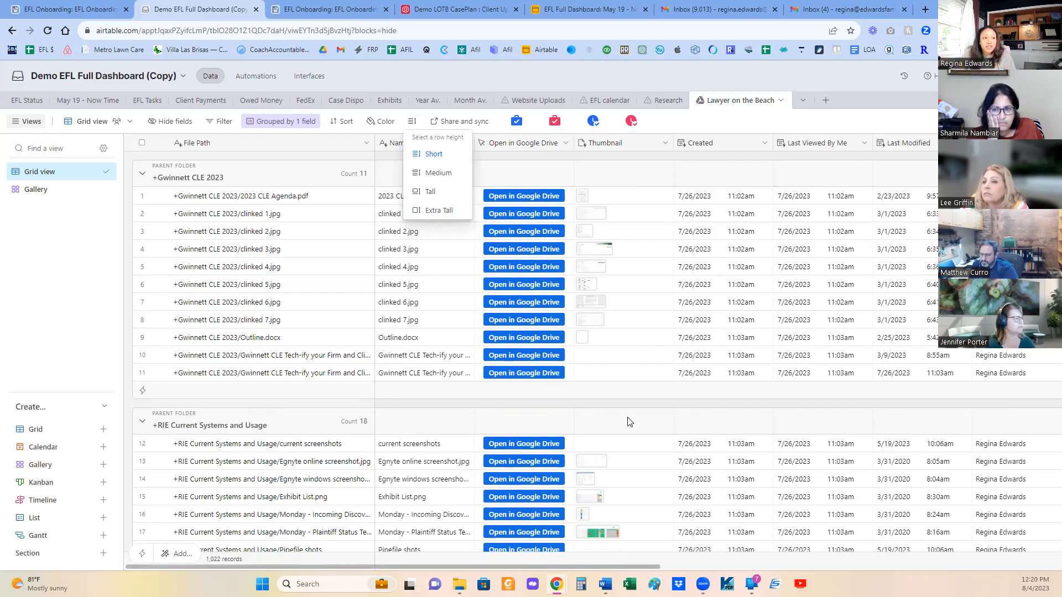
# - Search the Lawyer on the Beach grid for "swift"
pyautogui.scroll(-5, 627, 417)
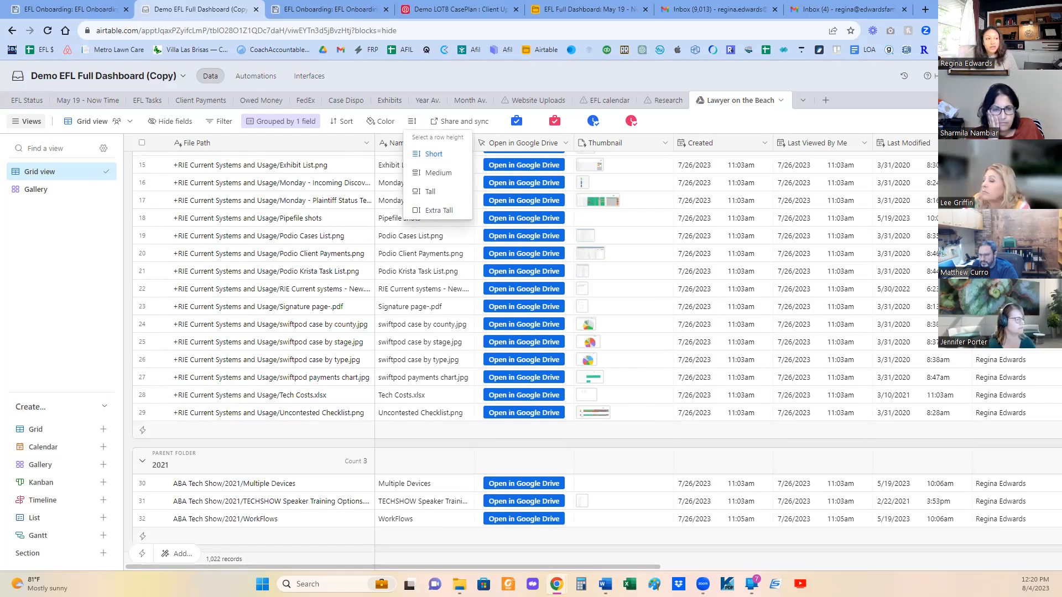
pyautogui.hotkey('ctrl', 'f')
pyautogui.write('swift')
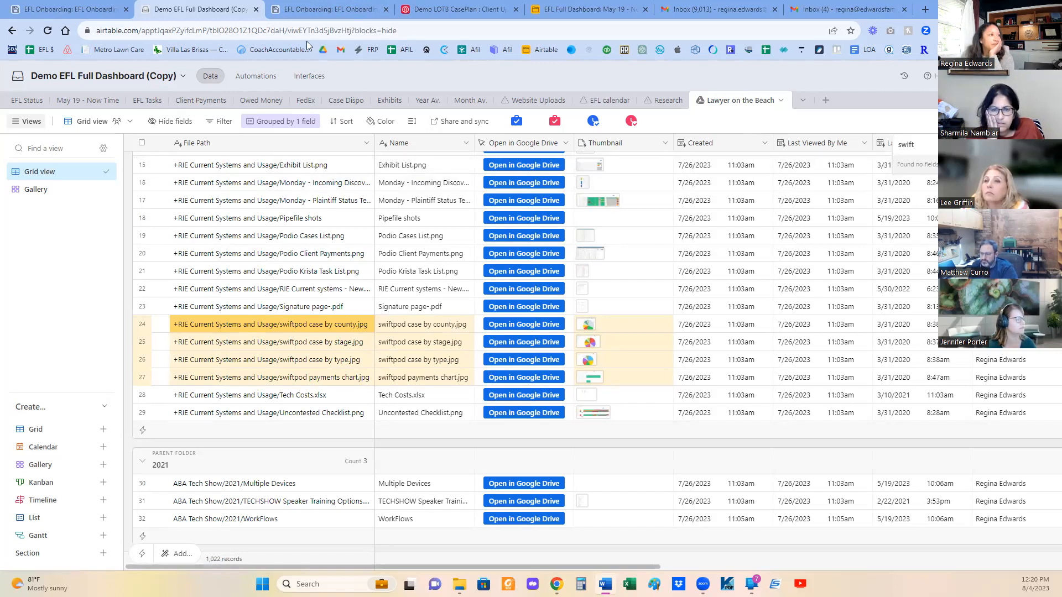
# - Switch to the Demo LOTB CasePlan base and set the client update's Status of Case to "1 - We are just getting started."
pyautogui.click(466, 12)
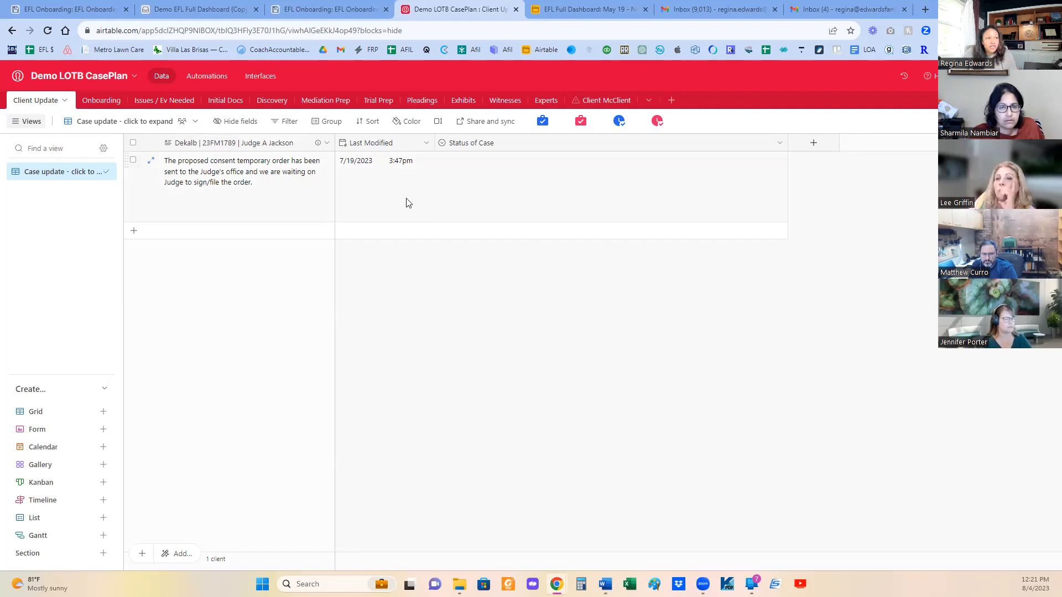
pyautogui.click(486, 203)
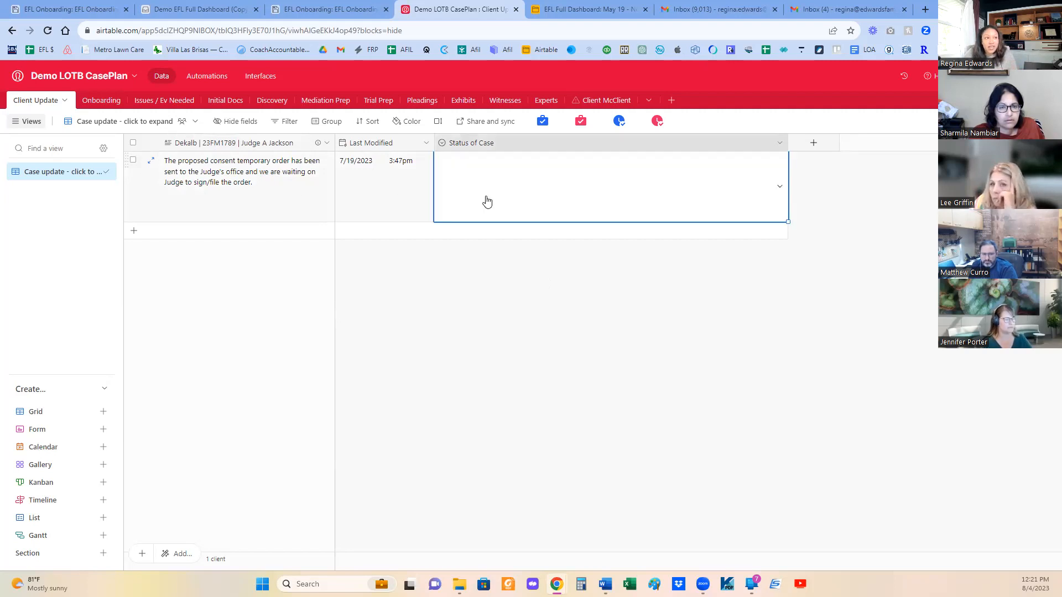
pyautogui.click(476, 172)
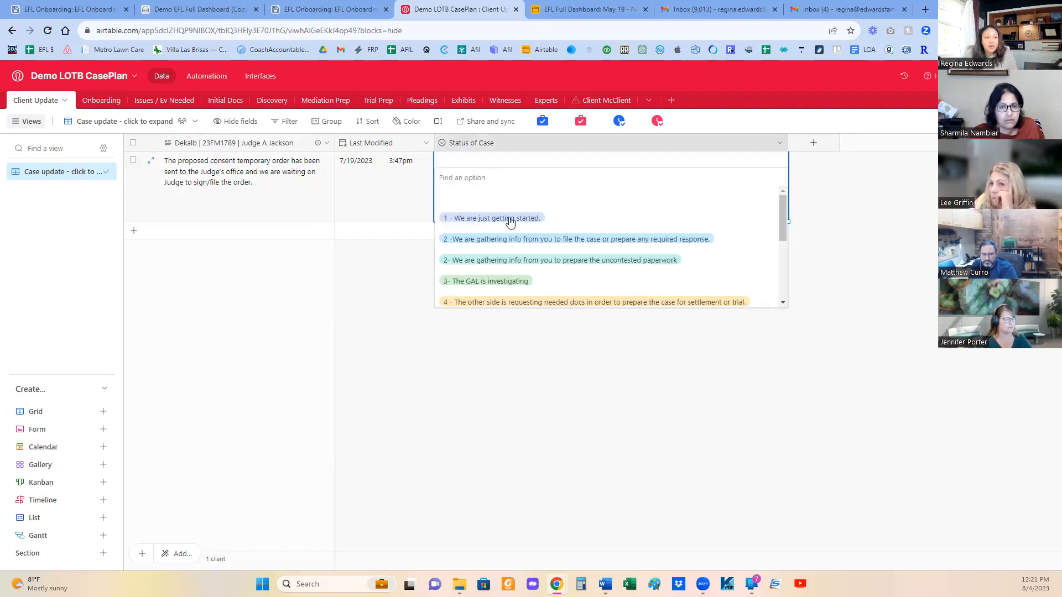
pyautogui.click(514, 219)
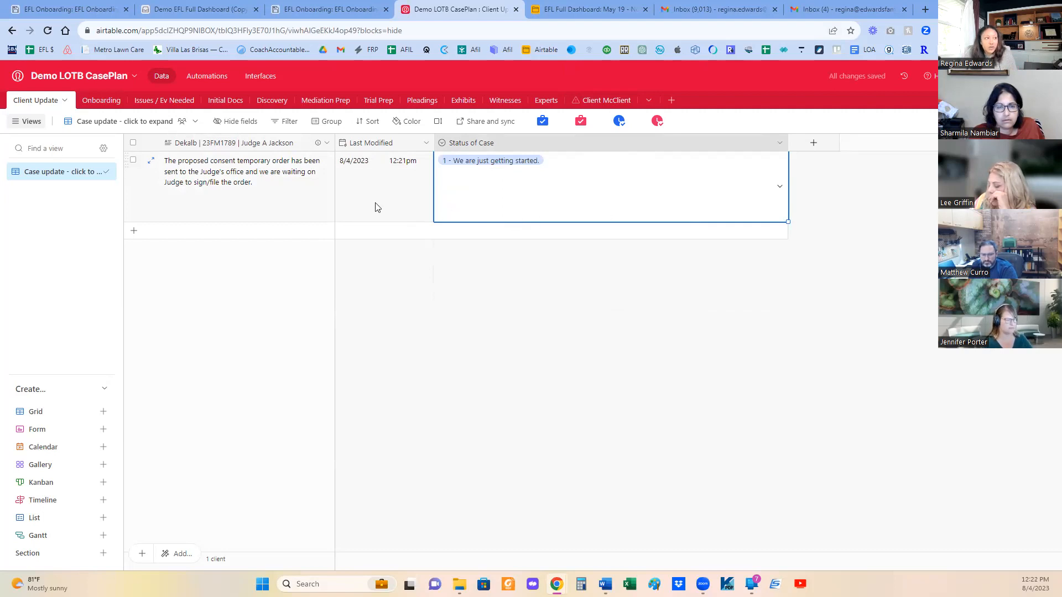
pyautogui.click(286, 191)
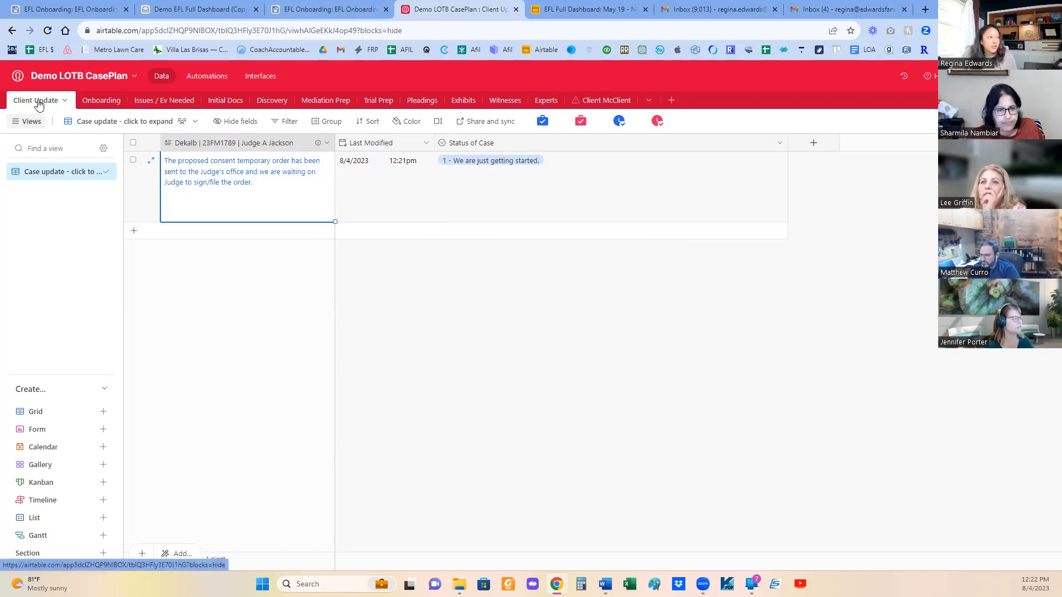
# - Review the checklist items in the Onboarding table and the Issues / Ev Needed table
pyautogui.click(104, 101)
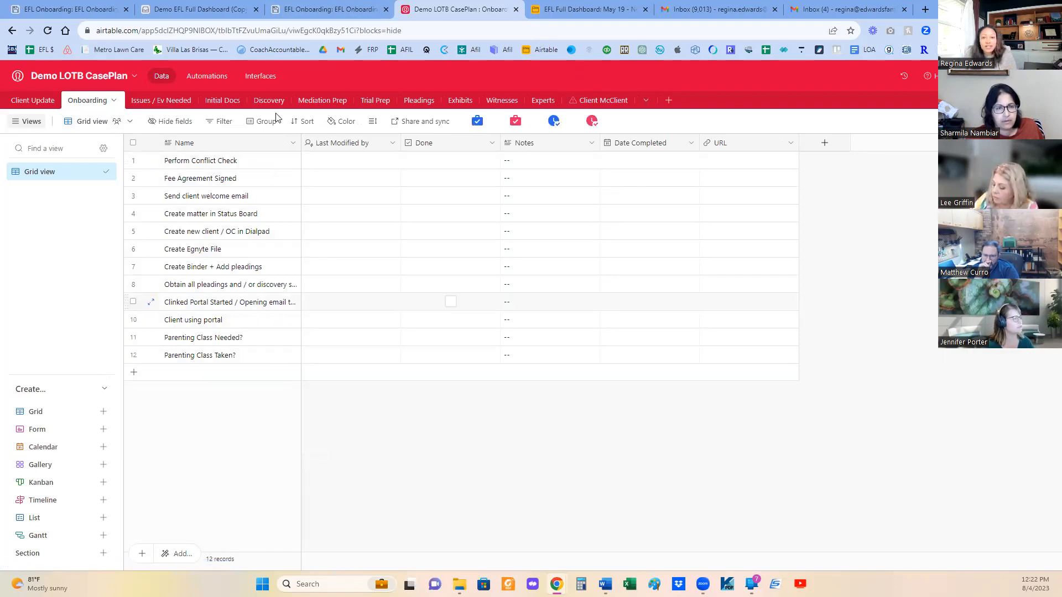
pyautogui.click(165, 102)
pyautogui.scroll(-3, 354, 276)
pyautogui.scroll(3, 362, 277)
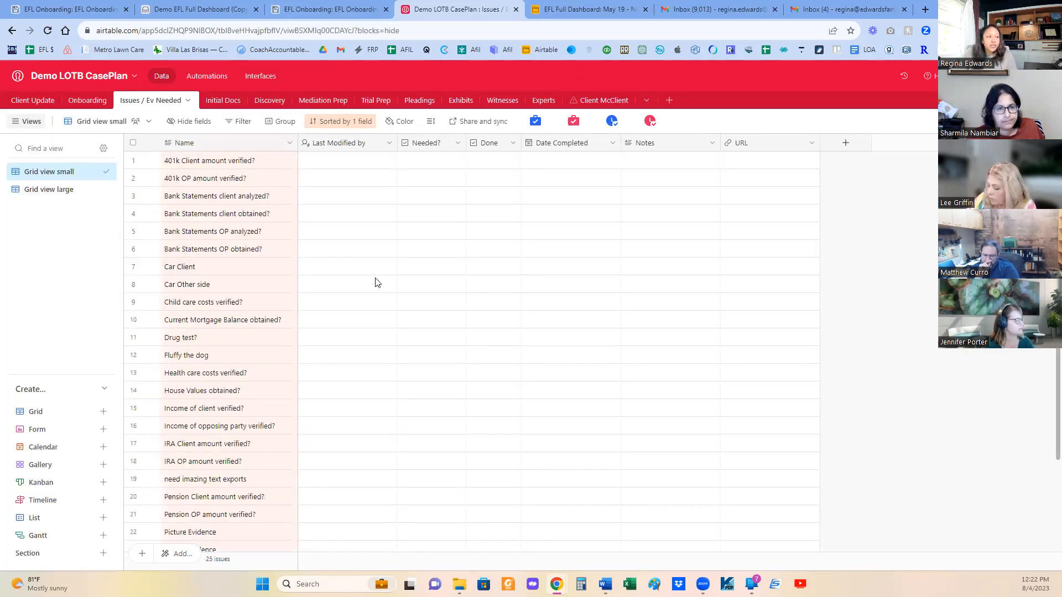
pyautogui.scroll(-3, 430, 328)
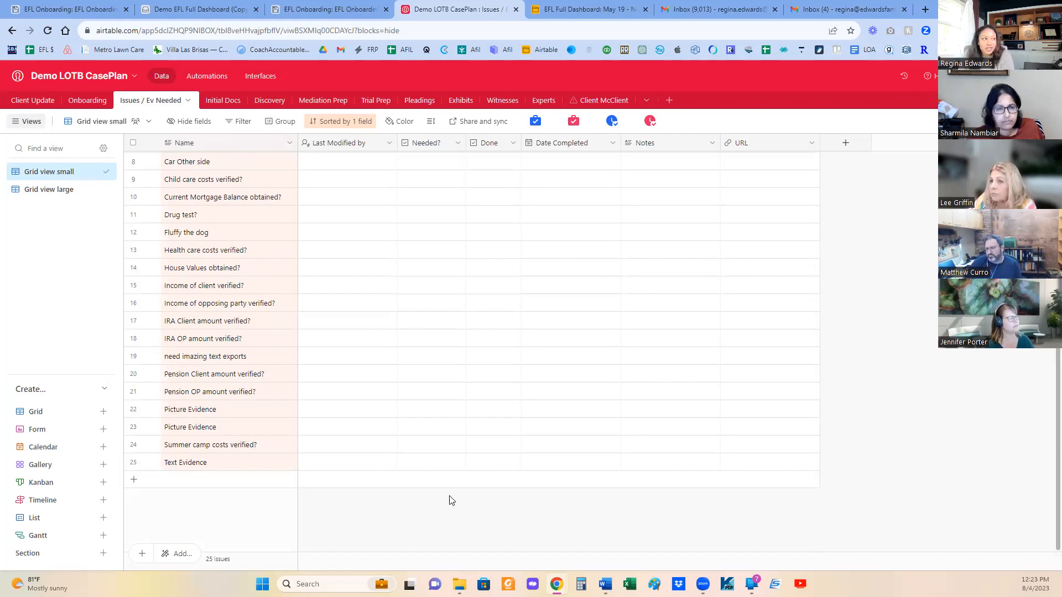
pyautogui.scroll(1, 391, 304)
pyautogui.scroll(-1, 391, 303)
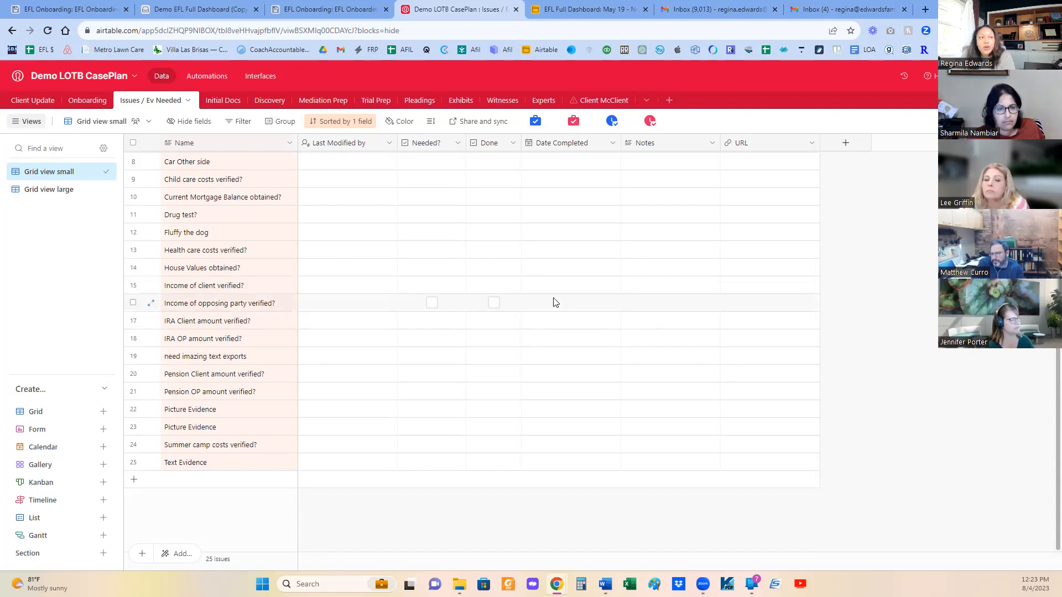
# - Review the Initial Docs tasks and the incoming and outgoing groups in the Discovery table
pyautogui.click(231, 100)
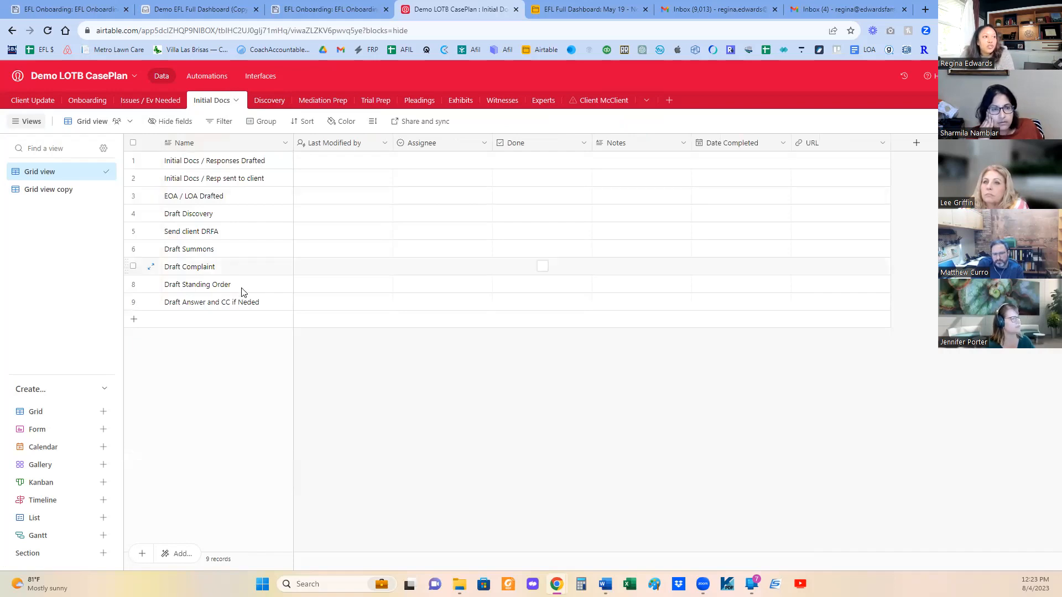
pyautogui.click(265, 101)
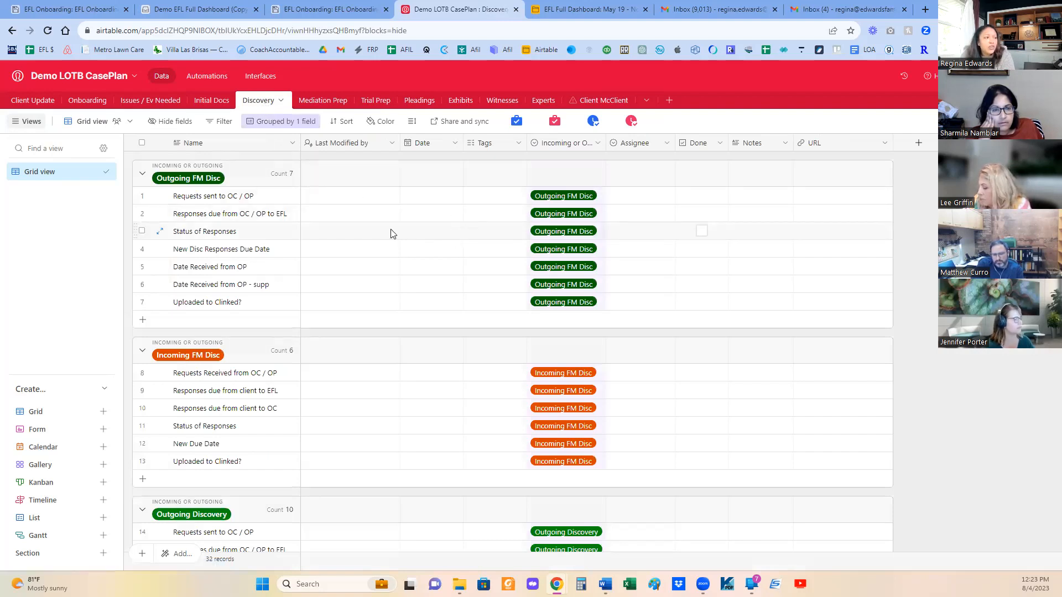
pyautogui.scroll(-2, 390, 232)
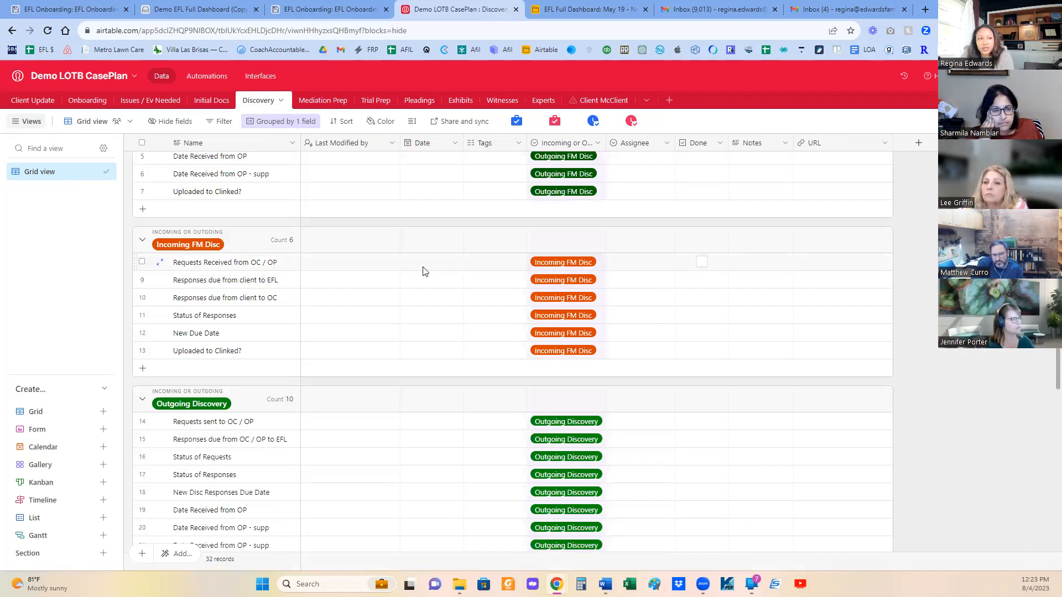
pyautogui.scroll(-6, 427, 279)
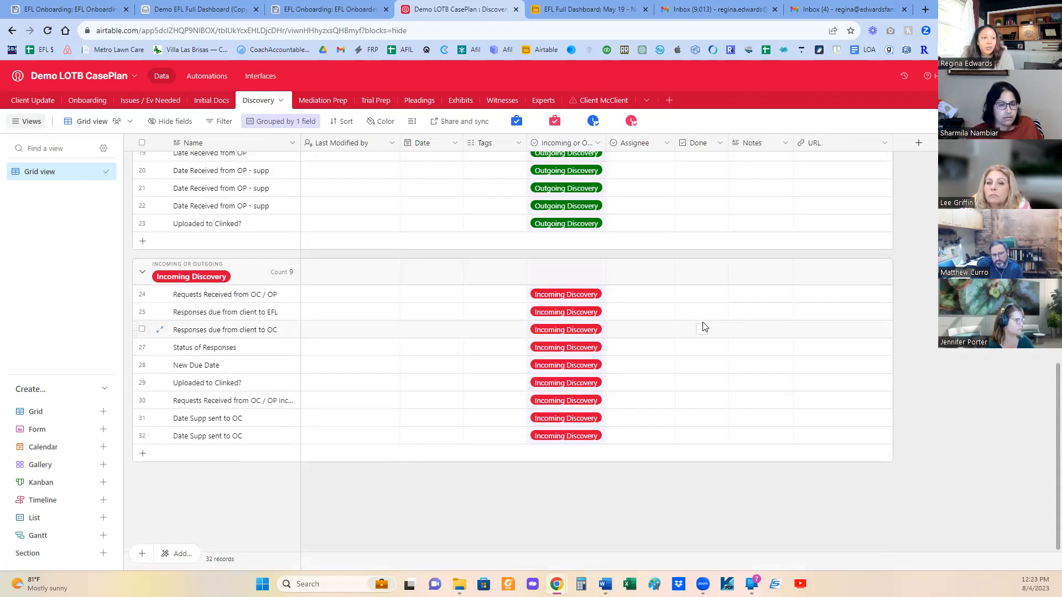
pyautogui.scroll(6, 773, 345)
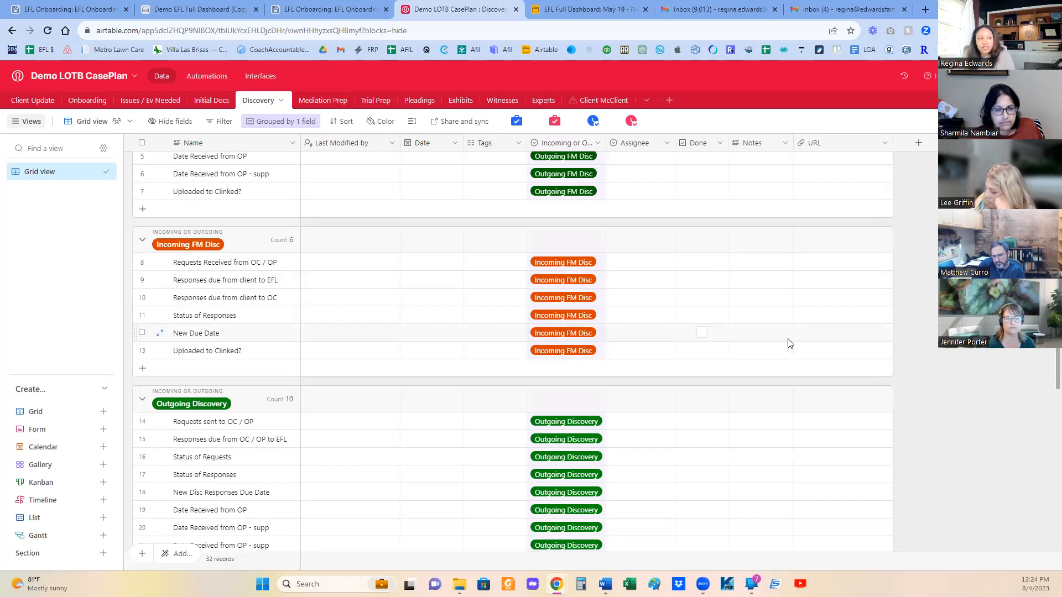
pyautogui.scroll(-5, 609, 301)
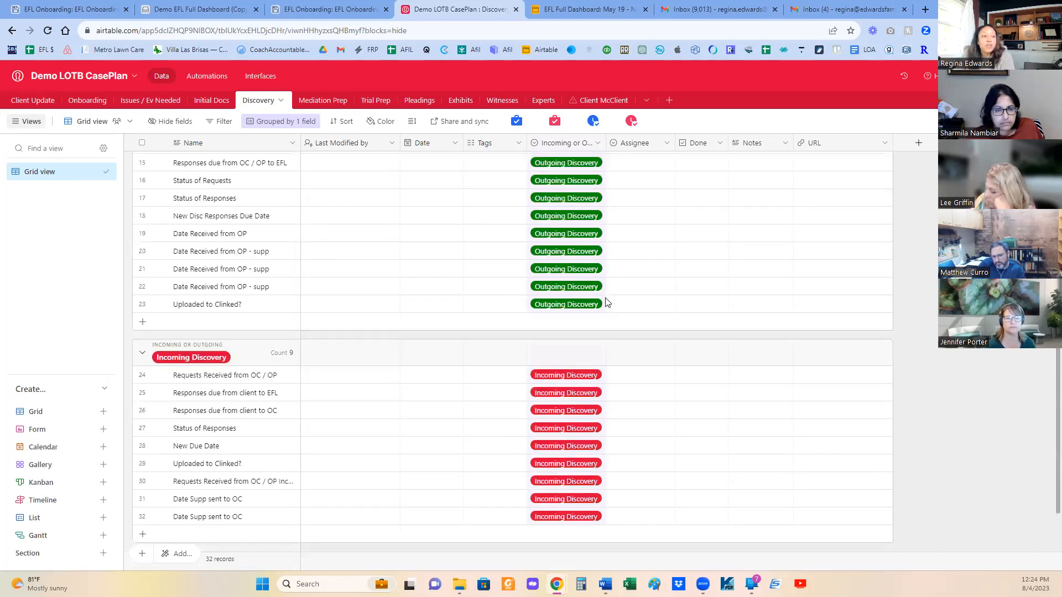
# - In the Mediation Prep table, mark the KW name change confirmation and the RIE review of PP, SA, FJD and Dispo as done
pyautogui.click(321, 102)
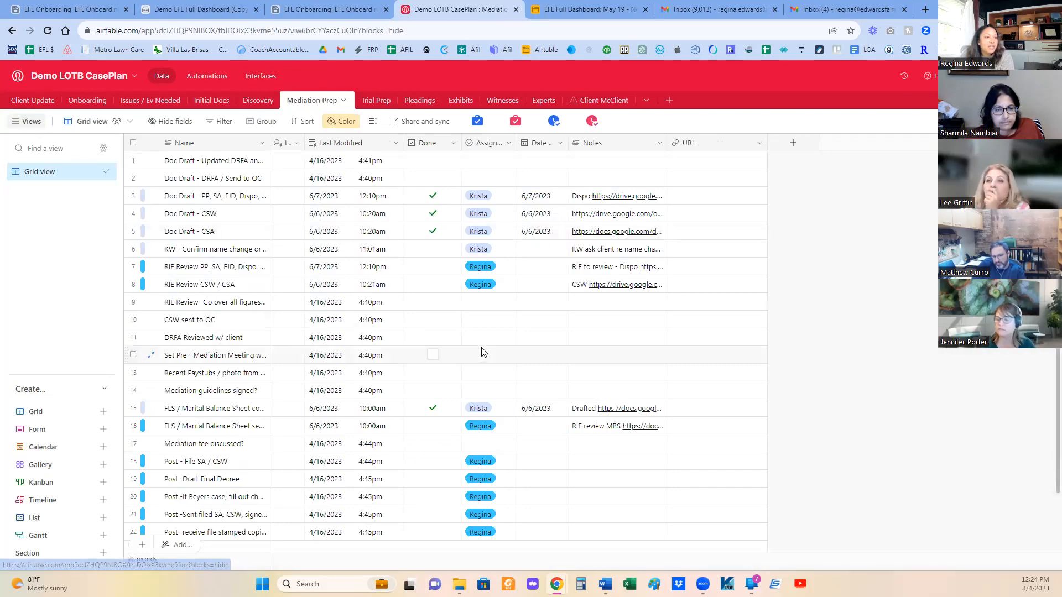
pyautogui.scroll(-1, 478, 346)
pyautogui.scroll(1, 472, 337)
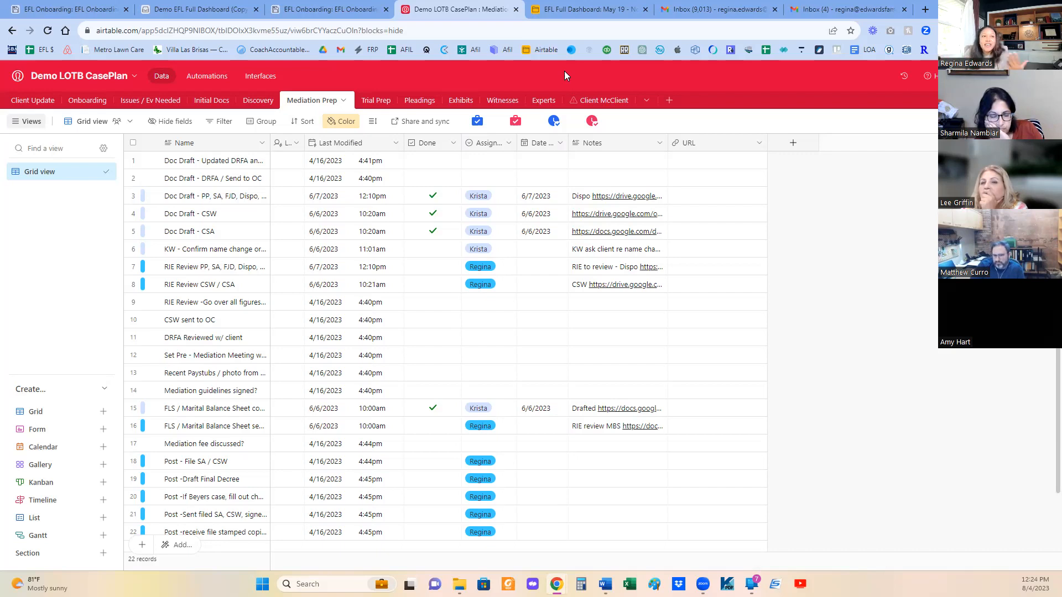
pyautogui.click(432, 250)
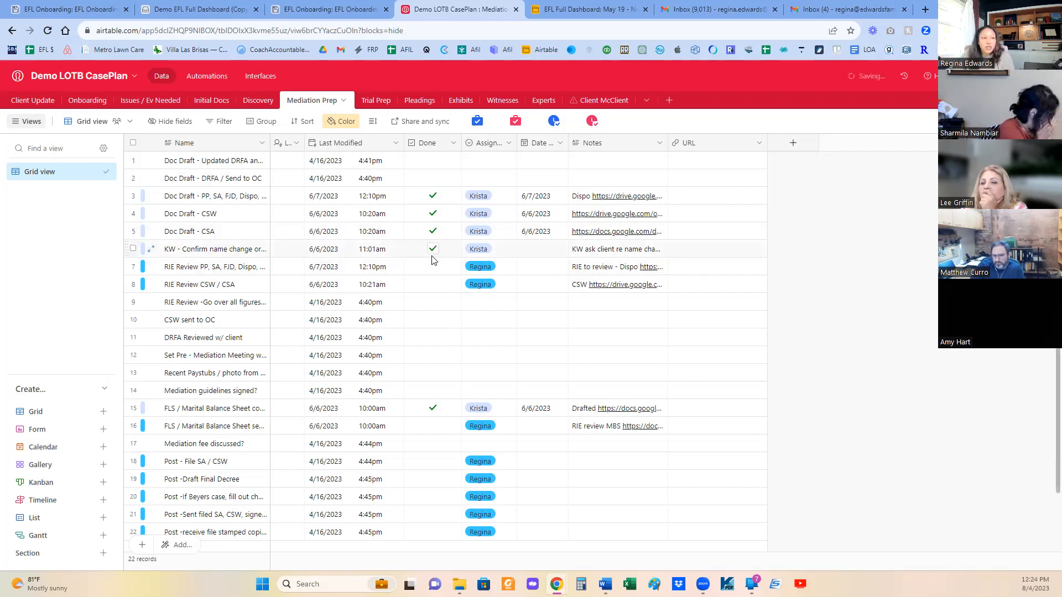
pyautogui.click(433, 266)
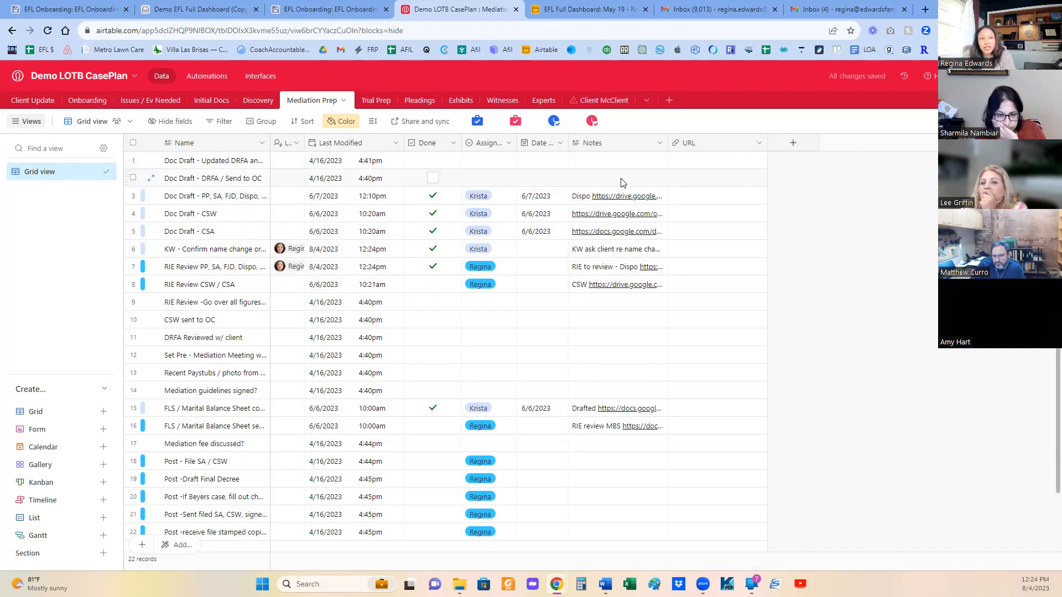
pyautogui.scroll(-2, 725, 242)
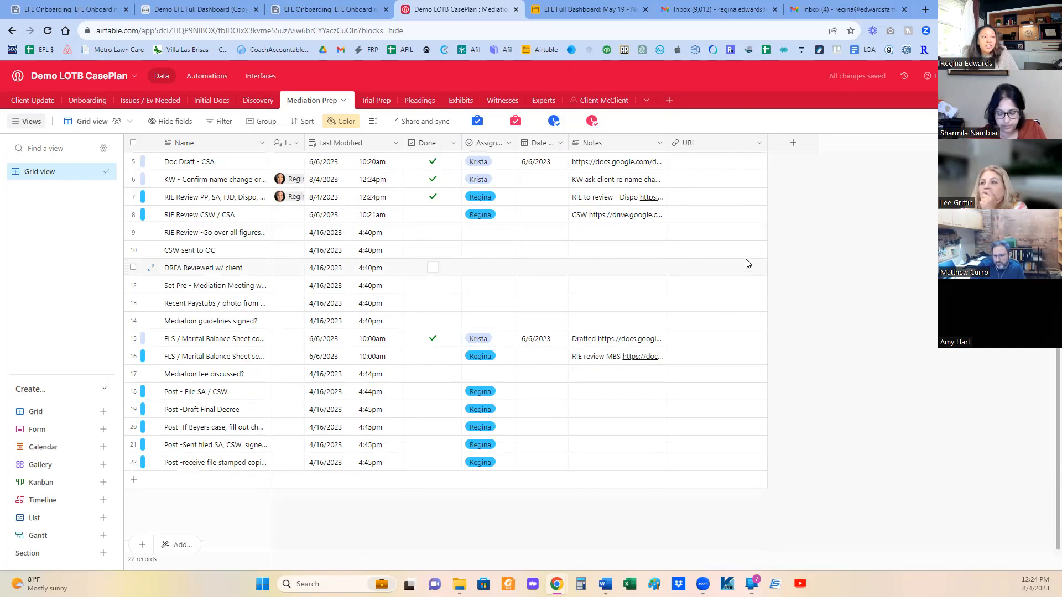
pyautogui.scroll(2, 748, 269)
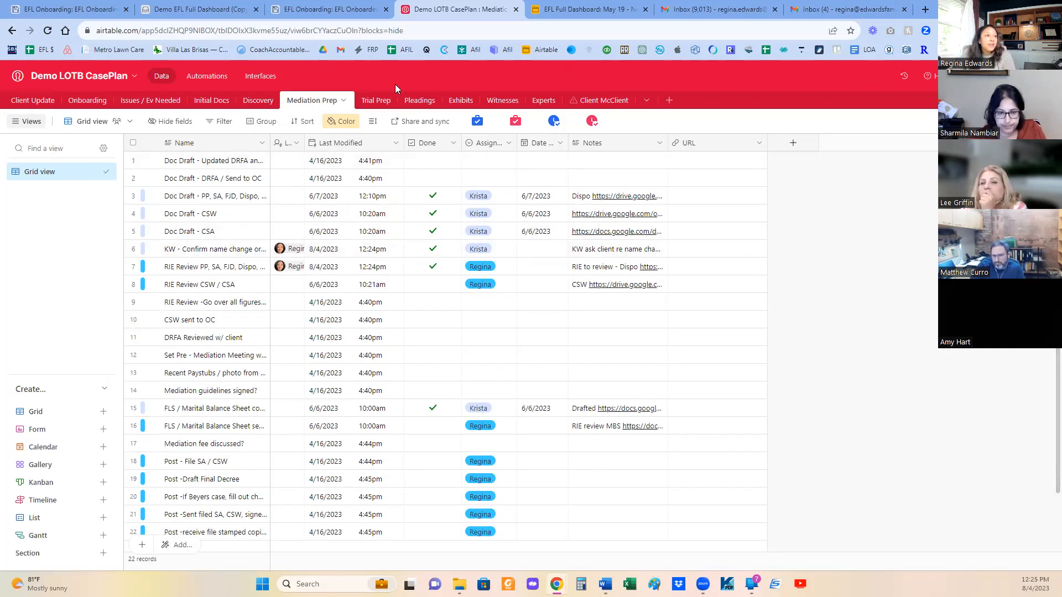
# - Review the Trial Prep task list and open the Pleadings table
pyautogui.click(380, 103)
pyautogui.scroll(-2, 462, 221)
pyautogui.scroll(2, 461, 221)
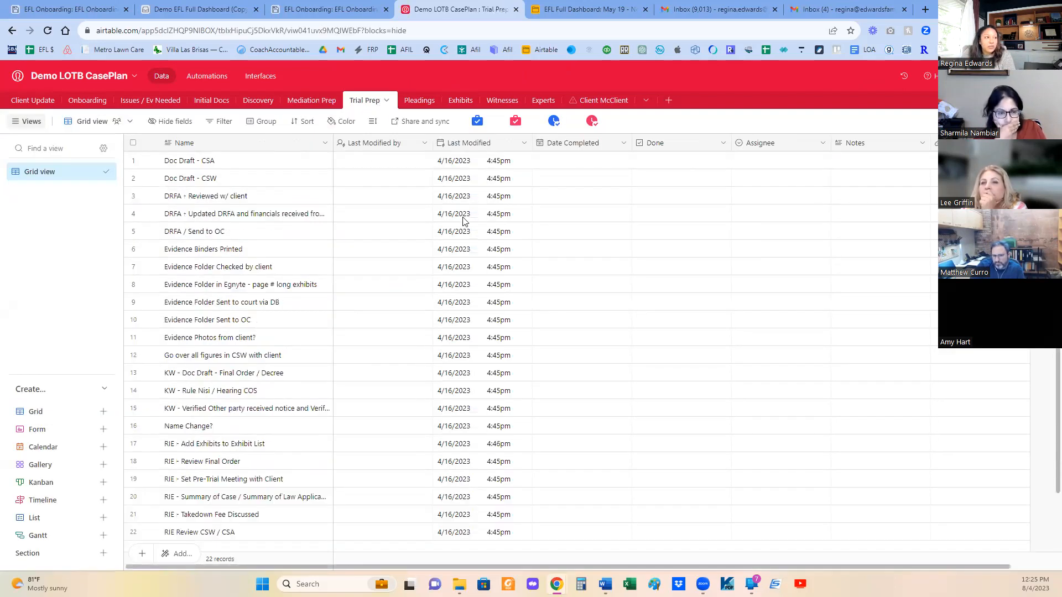
pyautogui.click(416, 105)
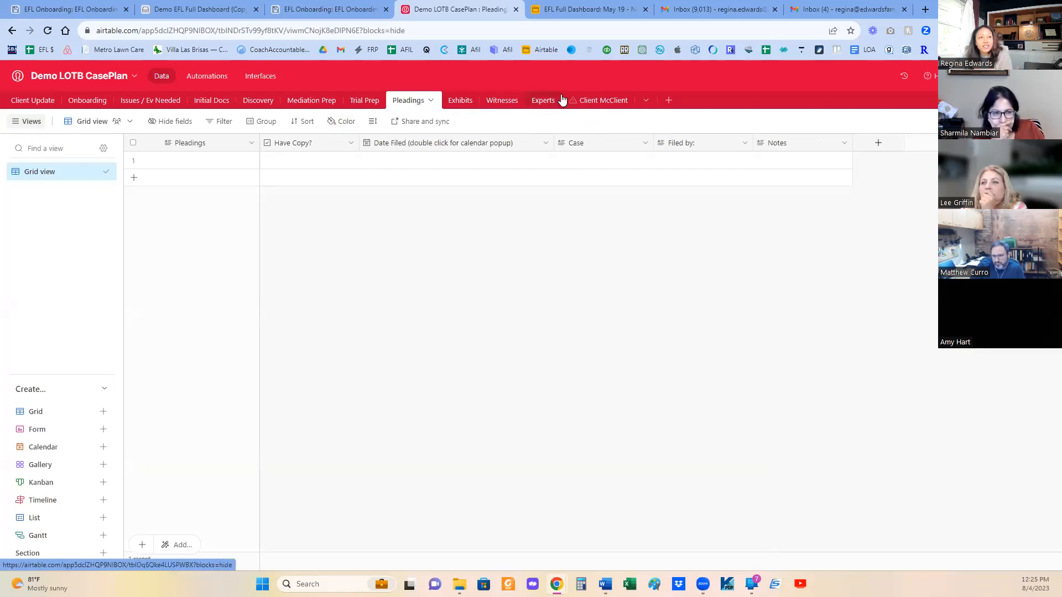
# - Browse the client's synced Google Drive files table and narrow its Thumbnail column to about the width of the thumbnails
pyautogui.click(605, 107)
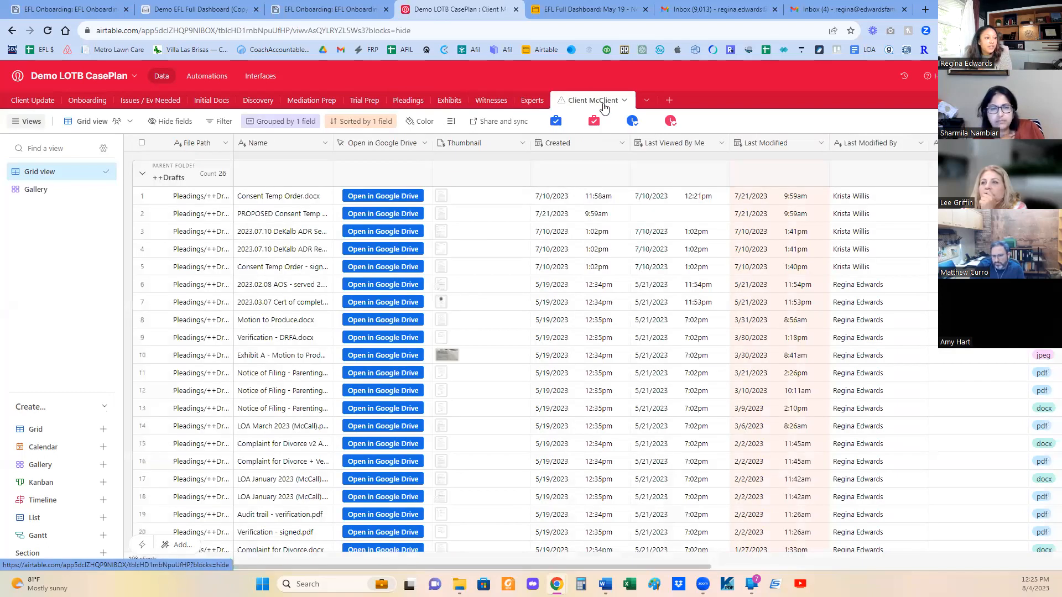
pyautogui.scroll(-3, 499, 311)
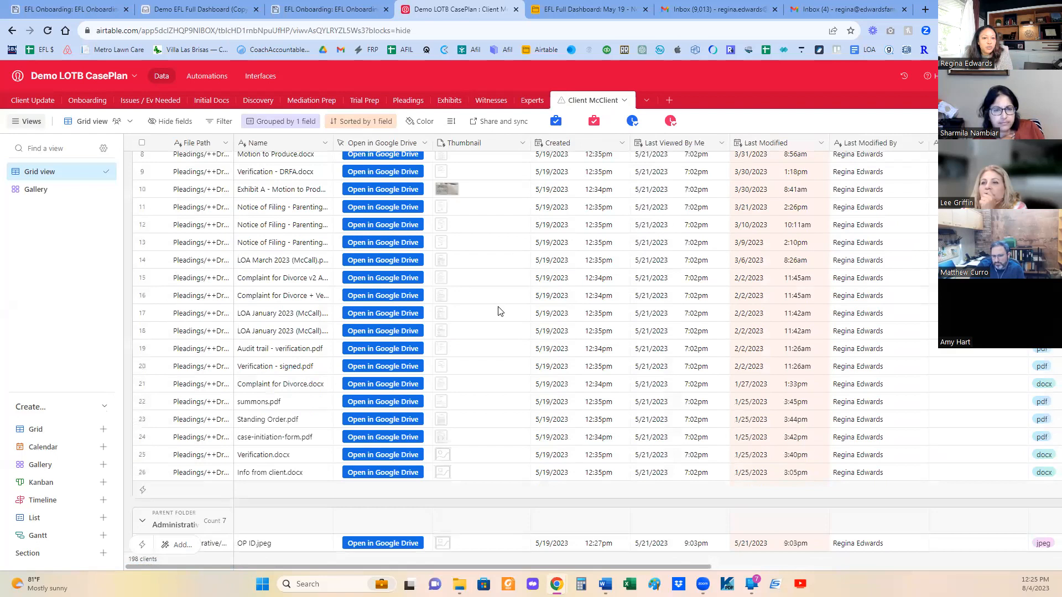
pyautogui.scroll(3, 499, 309)
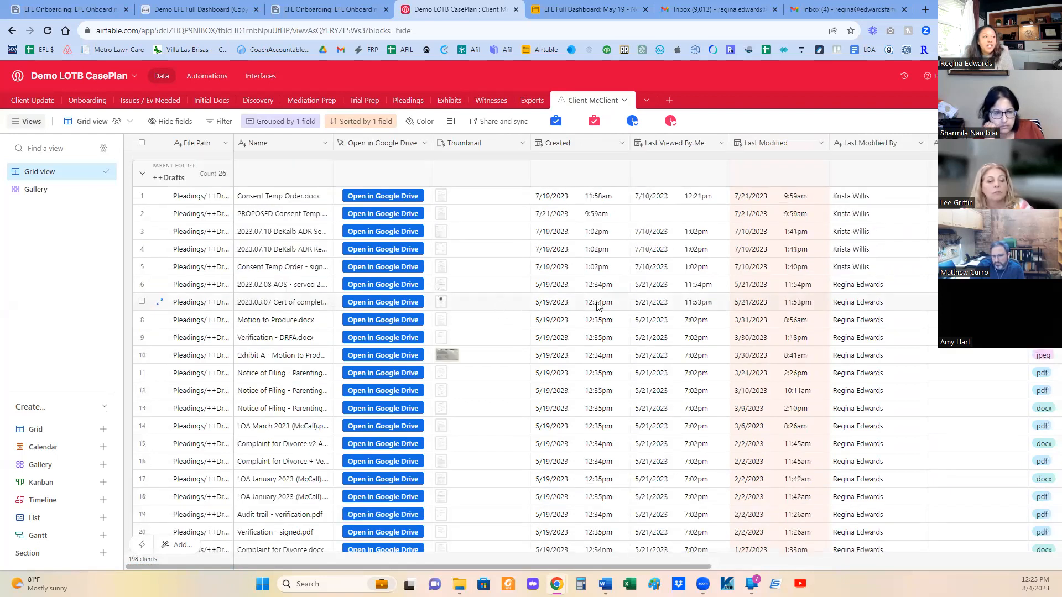
pyautogui.scroll(-5, 592, 307)
pyautogui.scroll(5, 581, 308)
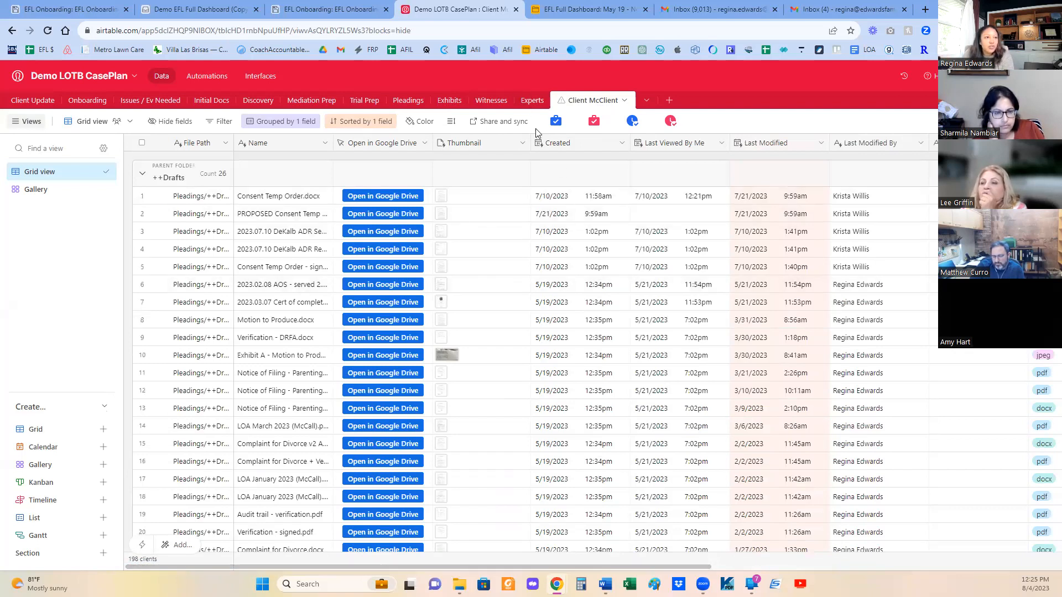
pyautogui.moveTo(529, 138); pyautogui.dragTo(469, 140)
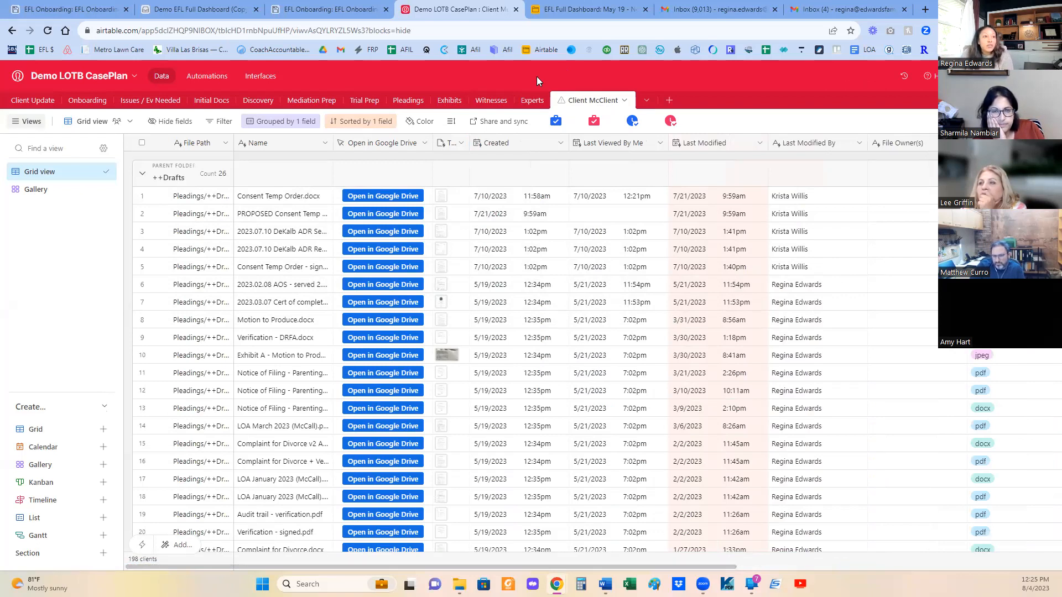
# - In the Exhibits table, enter besdfsd as the first exhibit's name and set its Going to Use field to checked
pyautogui.click(459, 105)
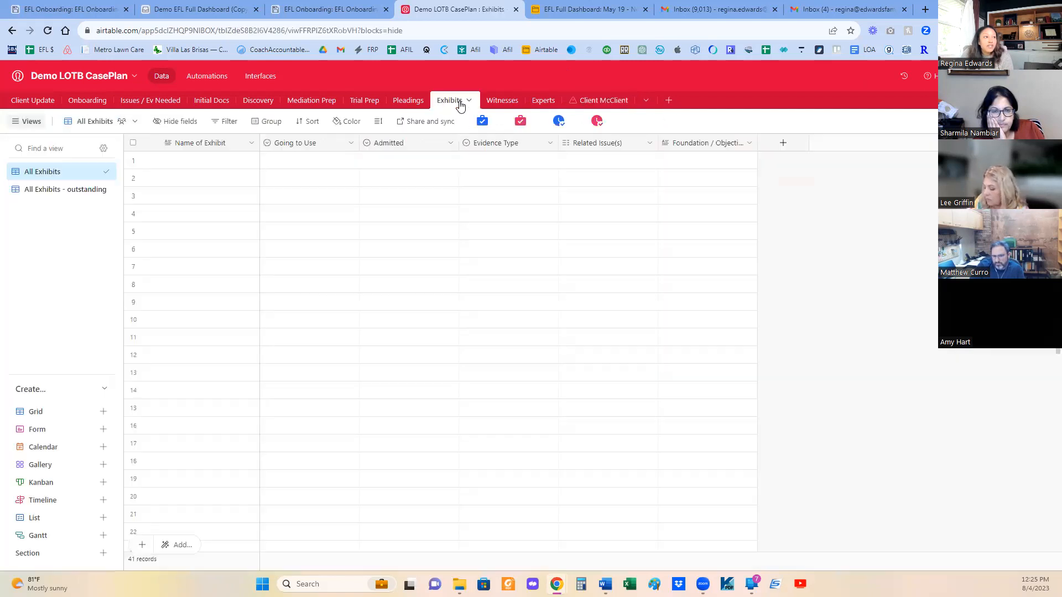
pyautogui.click(200, 165)
pyautogui.doubleClick(200, 164)
pyautogui.write('besdfsd')
pyautogui.click(317, 161)
pyautogui.click(318, 161)
pyautogui.click(287, 217)
# - Set the first exhibit's Admitted field to Admitted and its Evidence Type to Affidavit
pyautogui.click(388, 161)
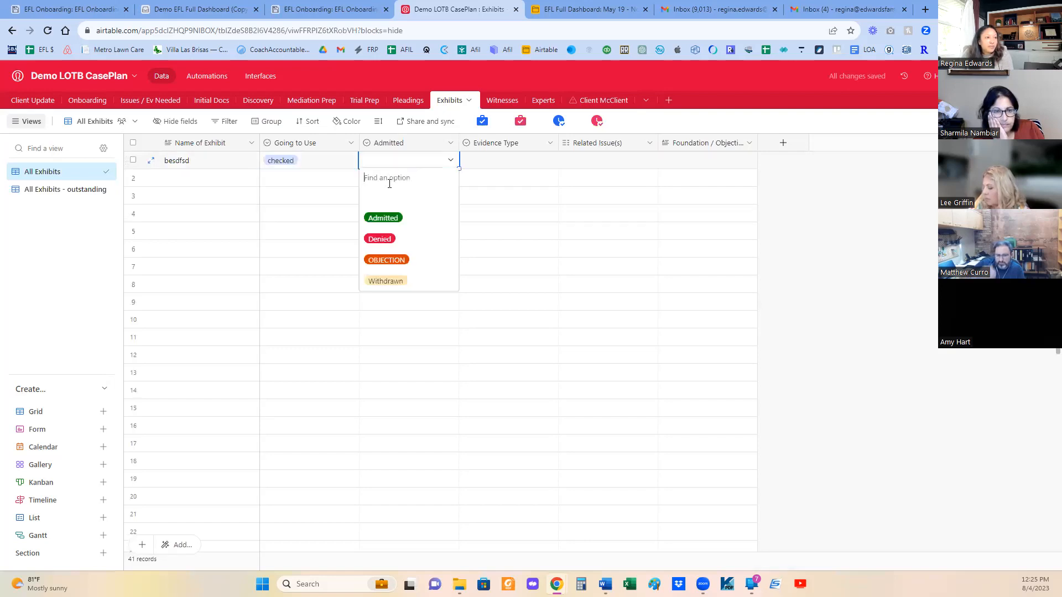
pyautogui.click(381, 215)
pyautogui.click(538, 161)
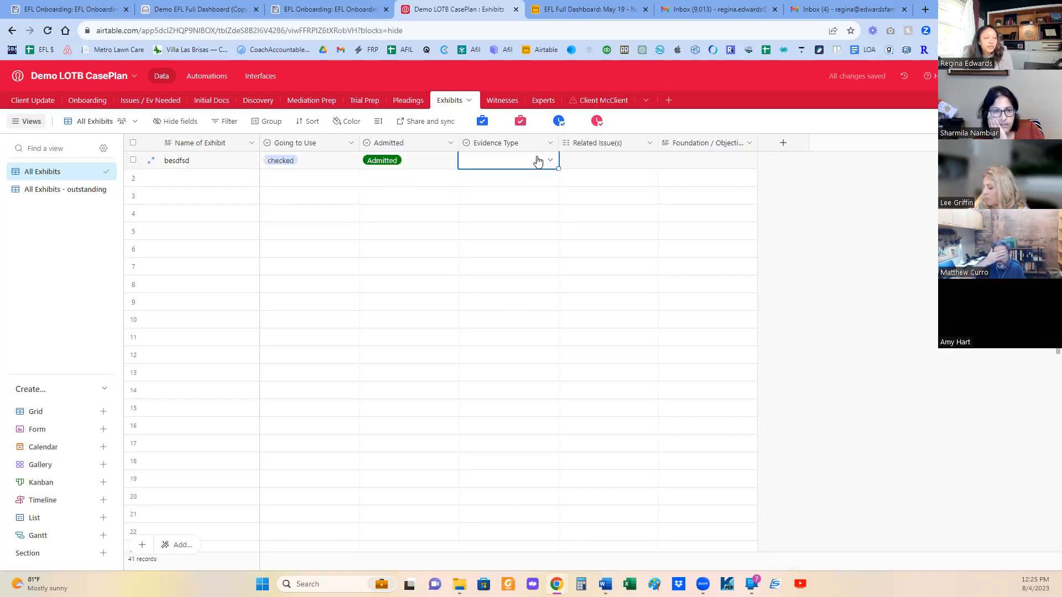
pyautogui.click(511, 165)
pyautogui.click(510, 217)
# - Add Attorneys Fees as the related issue of the first exhibit
pyautogui.click(623, 161)
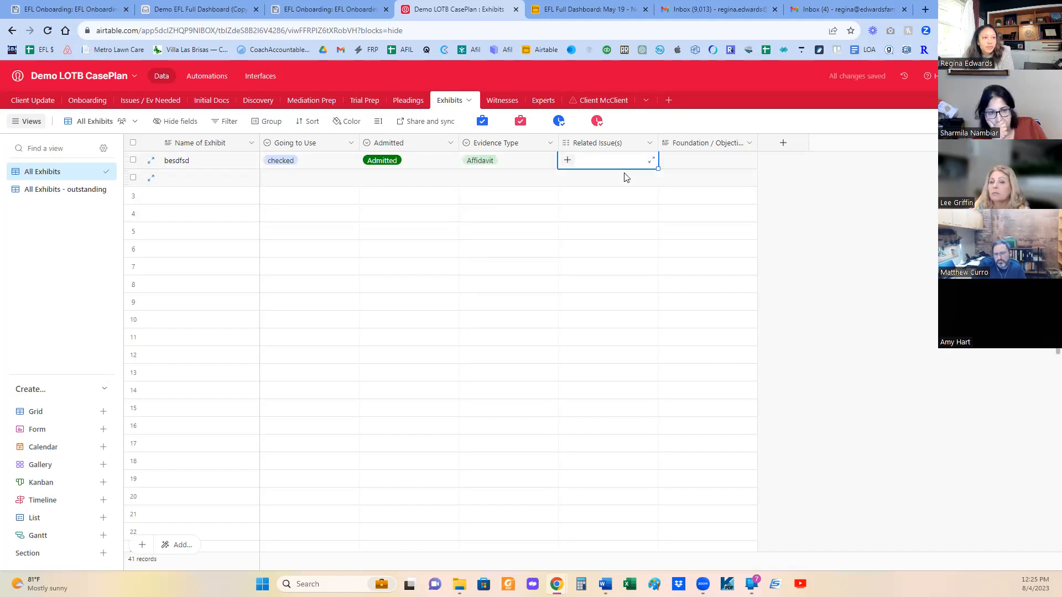
pyautogui.click(568, 161)
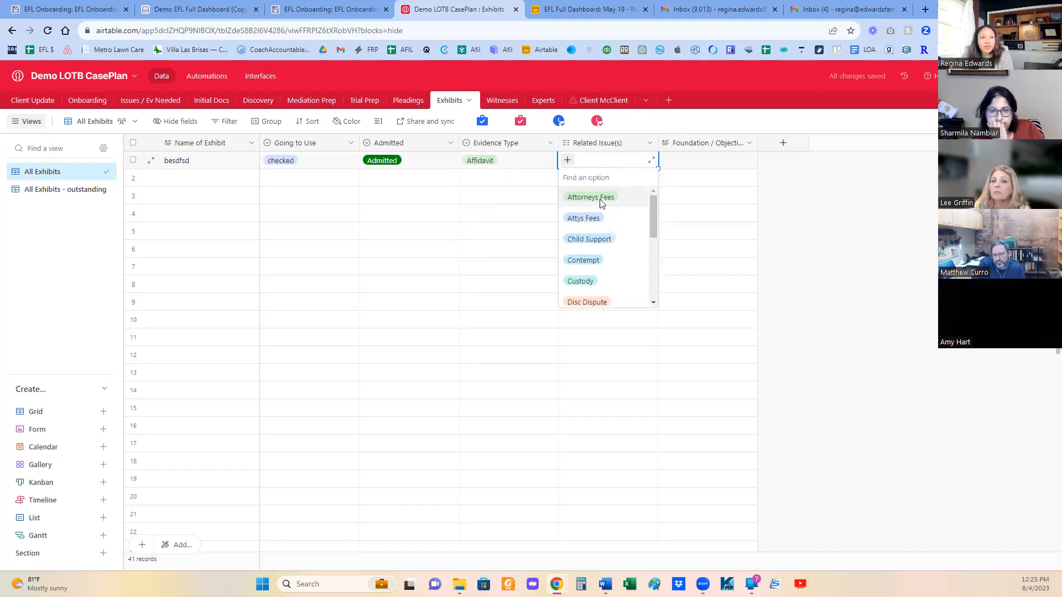
pyautogui.click(592, 197)
pyautogui.click(678, 165)
pyautogui.click(678, 165)
pyautogui.click(595, 213)
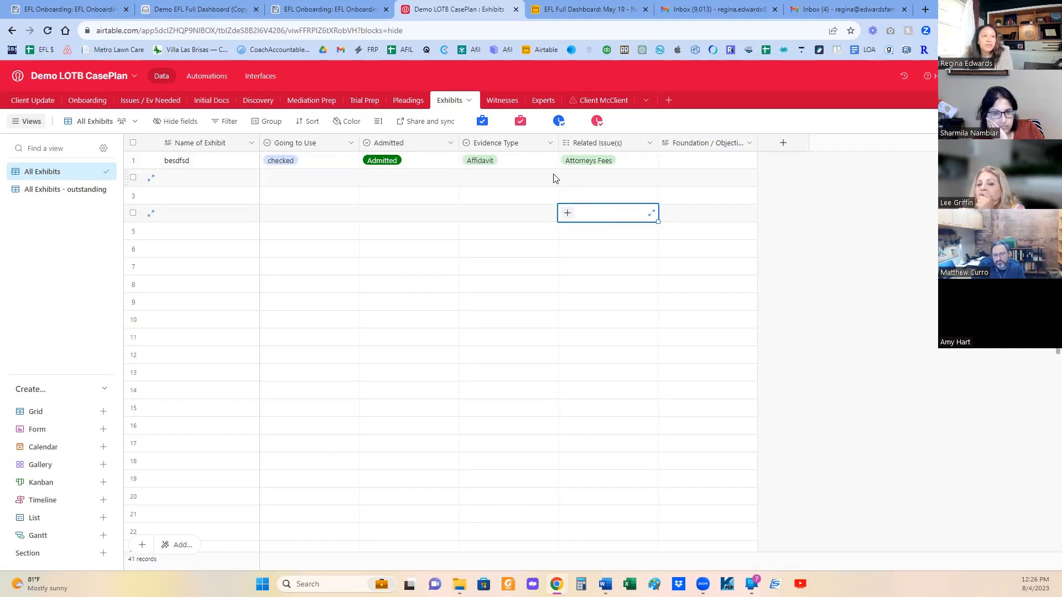
# - Review the Trial Prep, Pleadings, Exhibits and Witnesses tables of the case plan
pyautogui.click(504, 102)
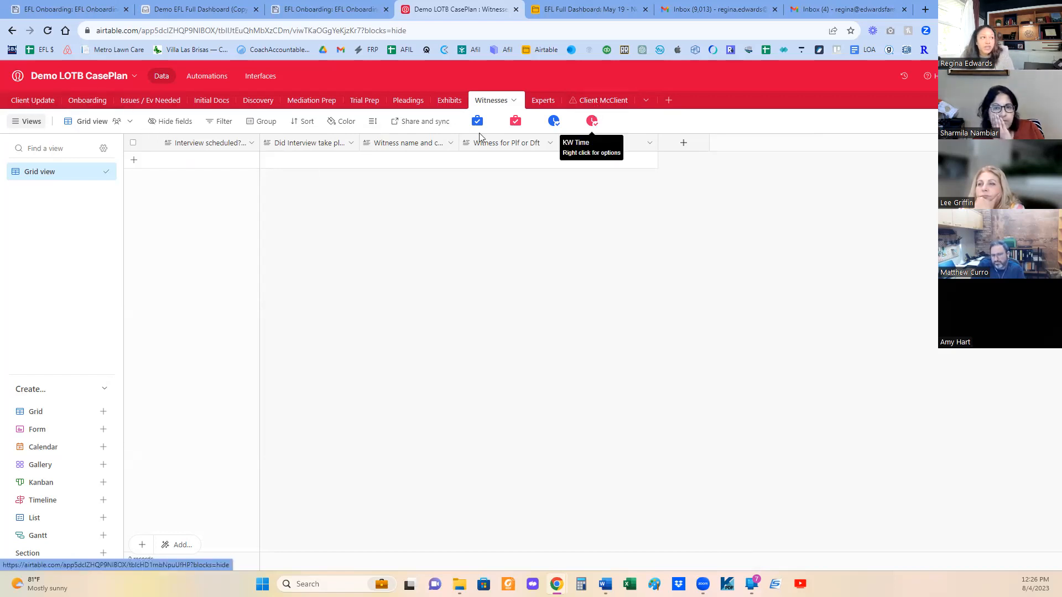
pyautogui.click(365, 101)
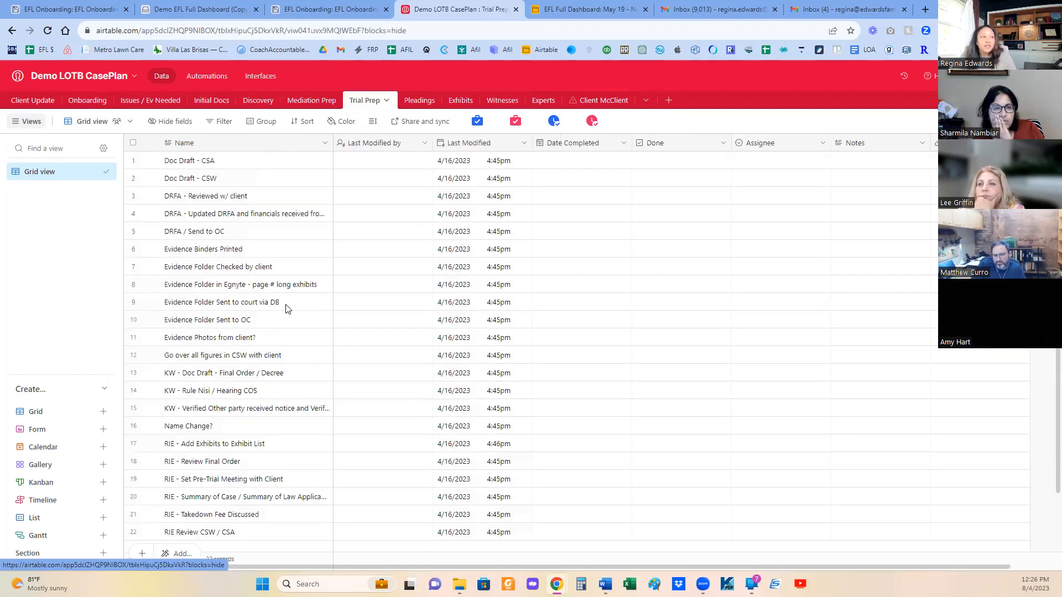
pyautogui.scroll(-2, 299, 308)
pyautogui.scroll(2, 364, 351)
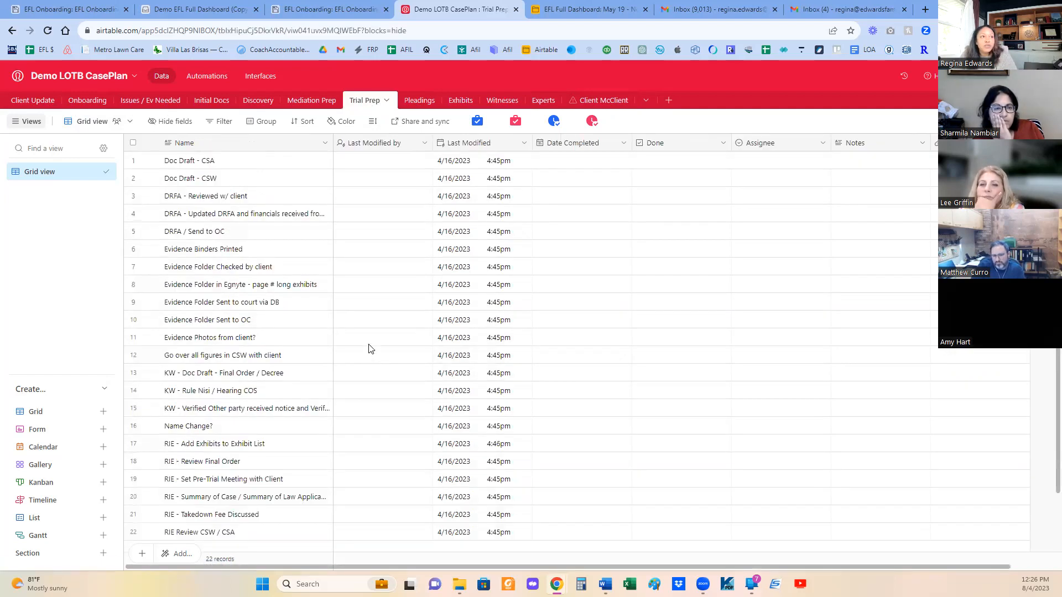
pyautogui.click(424, 101)
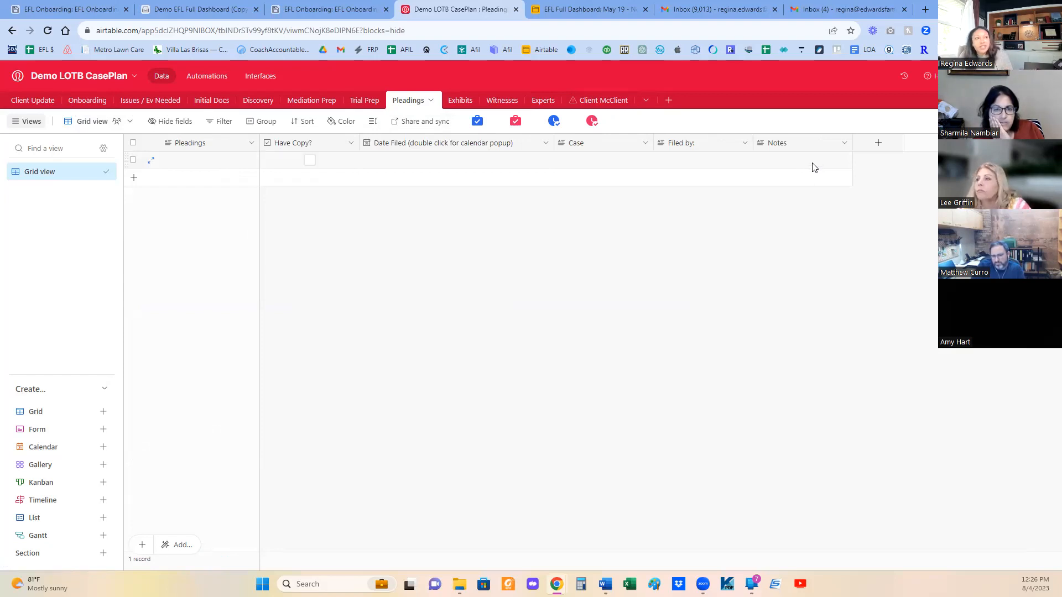
pyautogui.click(460, 104)
pyautogui.click(496, 106)
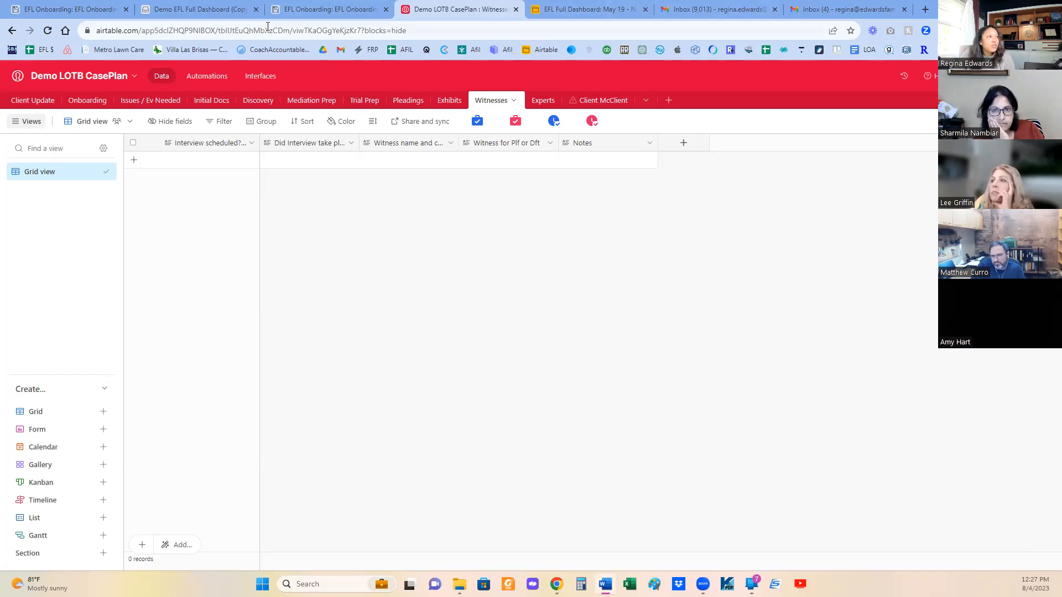
# - Switch to the EFL Onboarding base and review the staff member's grouped checklist and the RIE checklist
pyautogui.click(309, 10)
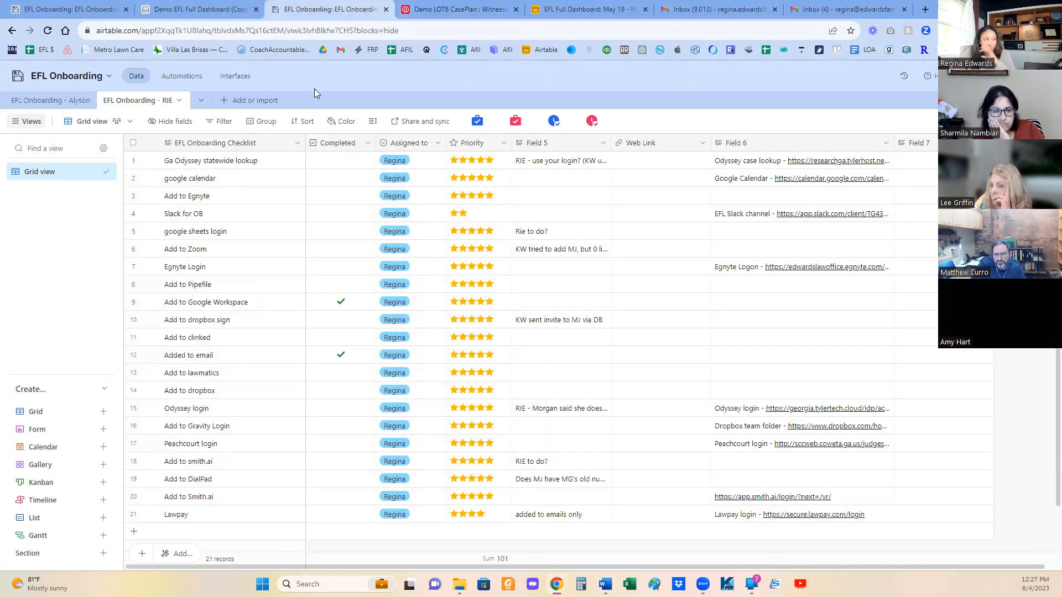
pyautogui.click(80, 101)
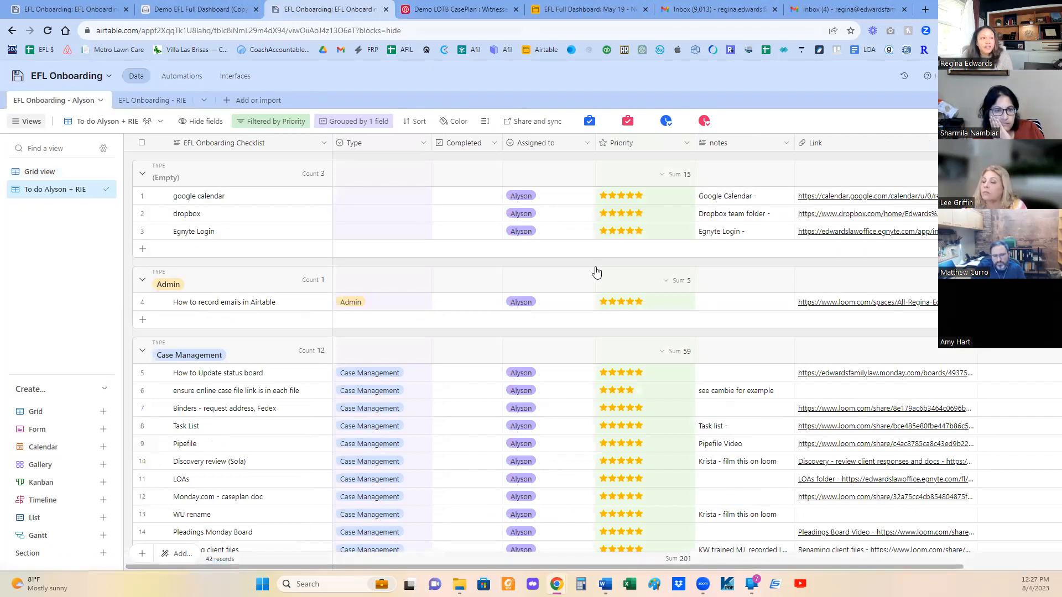
pyautogui.scroll(-10, 586, 293)
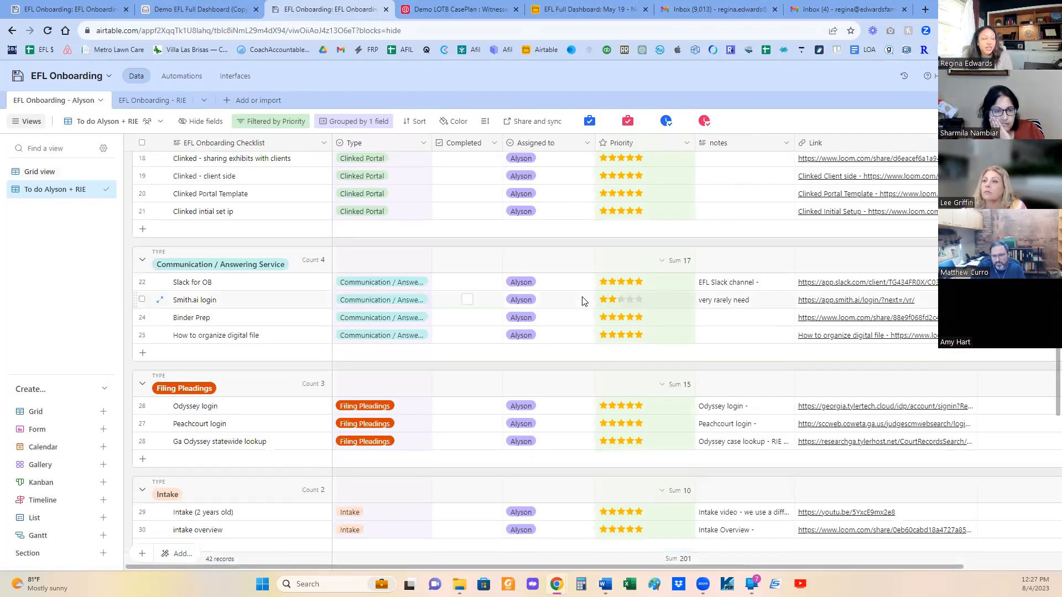
pyautogui.scroll(5, 580, 301)
pyautogui.click(138, 102)
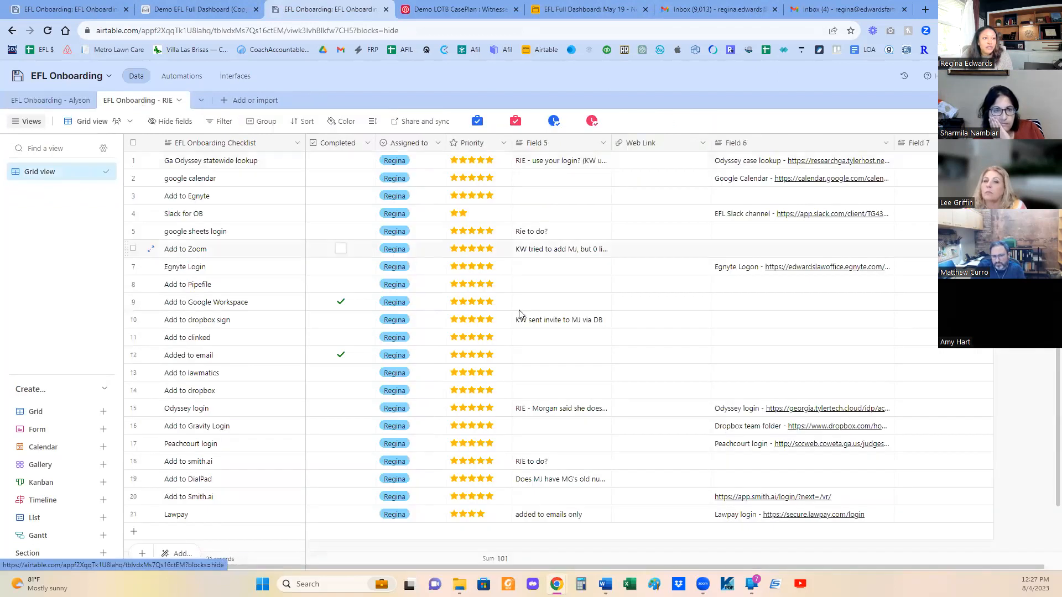
pyautogui.scroll(-1, 518, 311)
pyautogui.scroll(1, 521, 315)
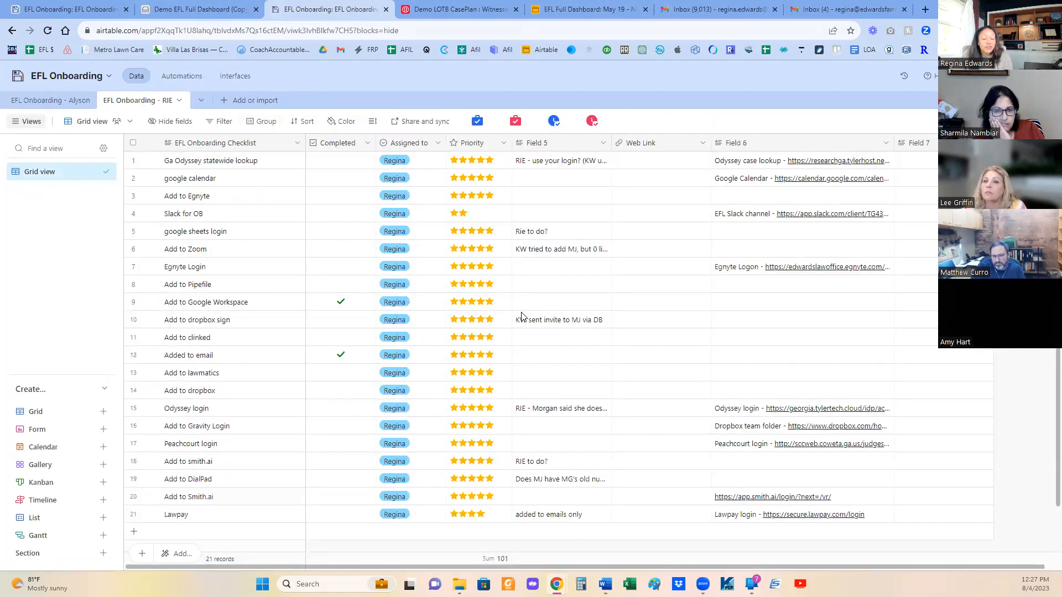
# - In the staff member's grouped onboarding checklist, clear the Completed mark of How to copy file names into a worksheet
pyautogui.click(48, 98)
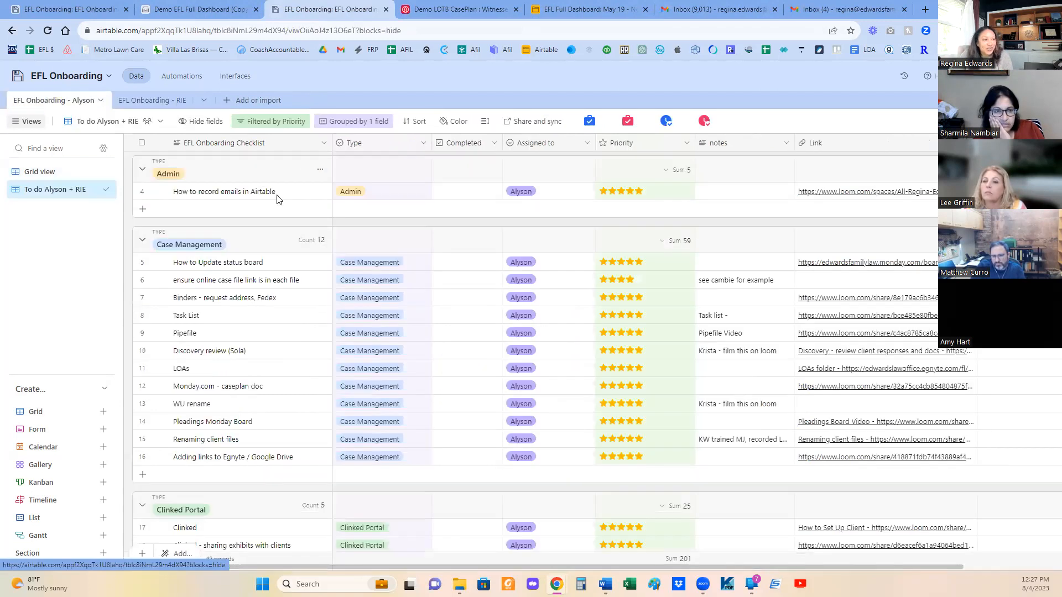
pyautogui.scroll(-4, 425, 290)
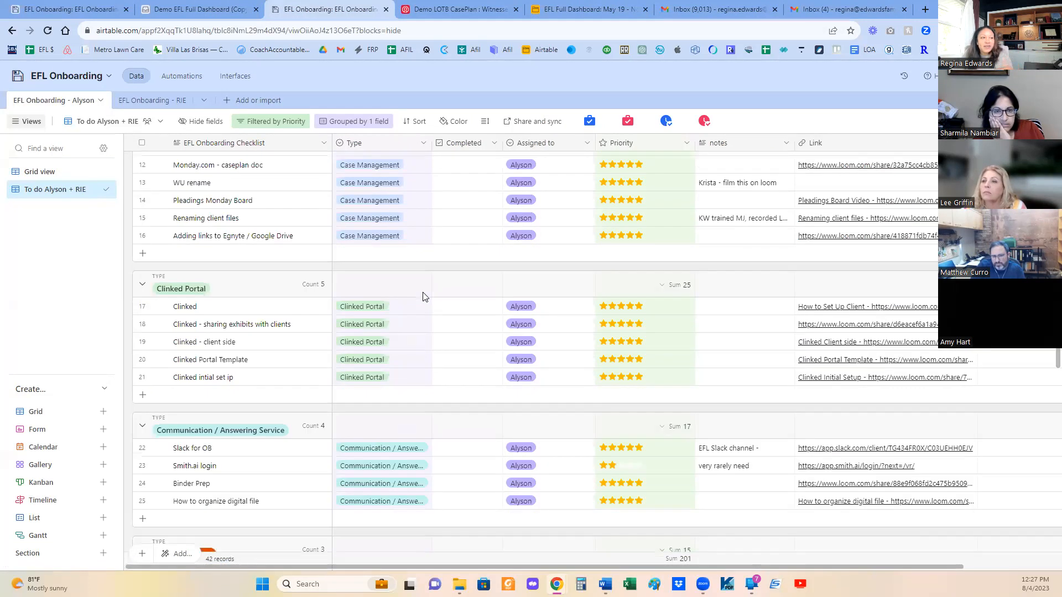
pyautogui.scroll(-10, 422, 296)
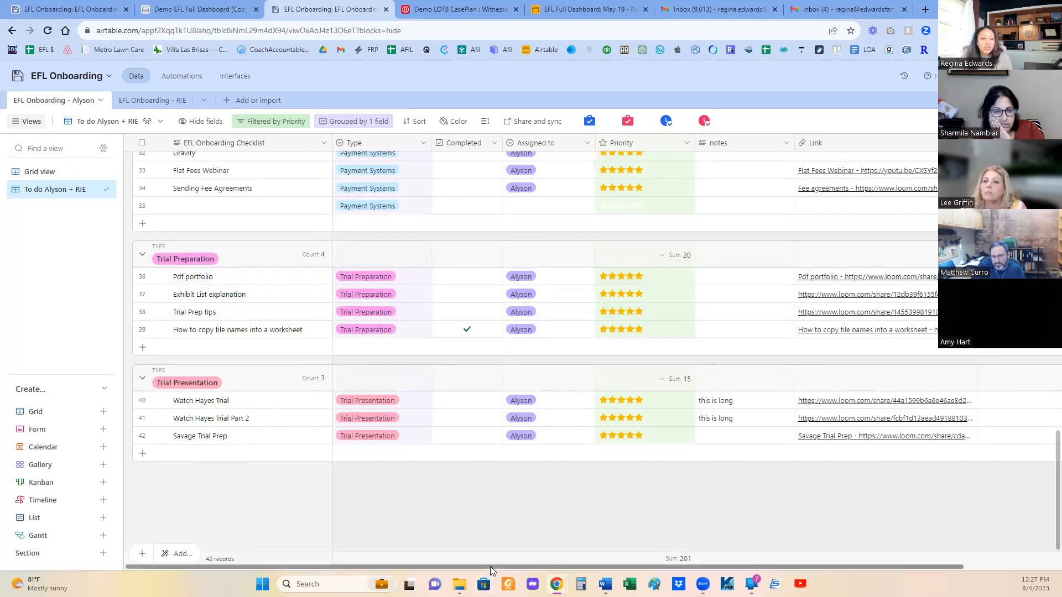
pyautogui.moveTo(492, 565); pyautogui.dragTo(350, 570)
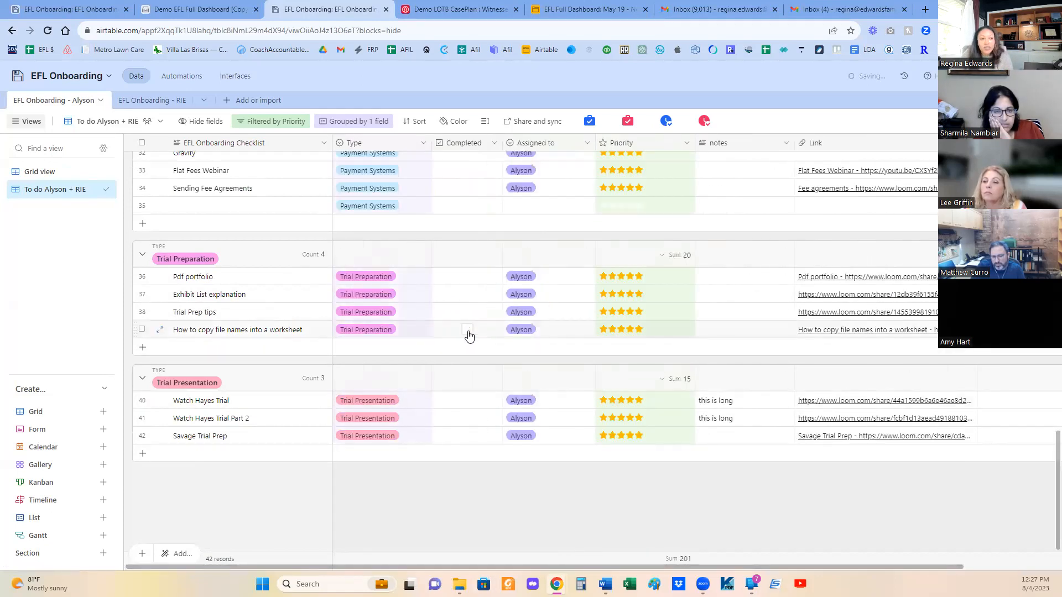
pyautogui.scroll(5, 467, 390)
pyautogui.scroll(15, 466, 384)
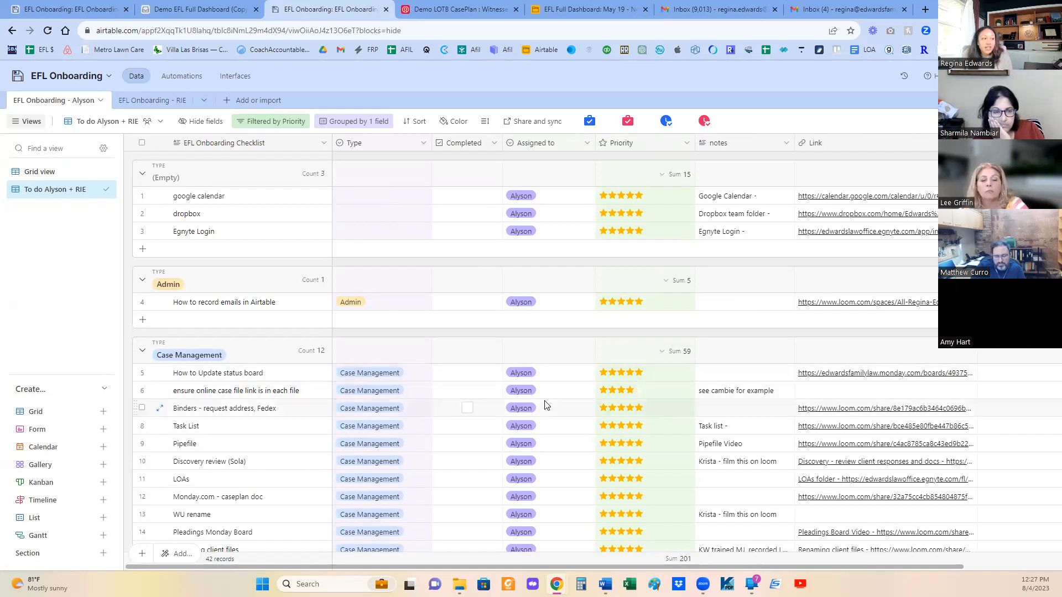
pyautogui.scroll(-4, 543, 403)
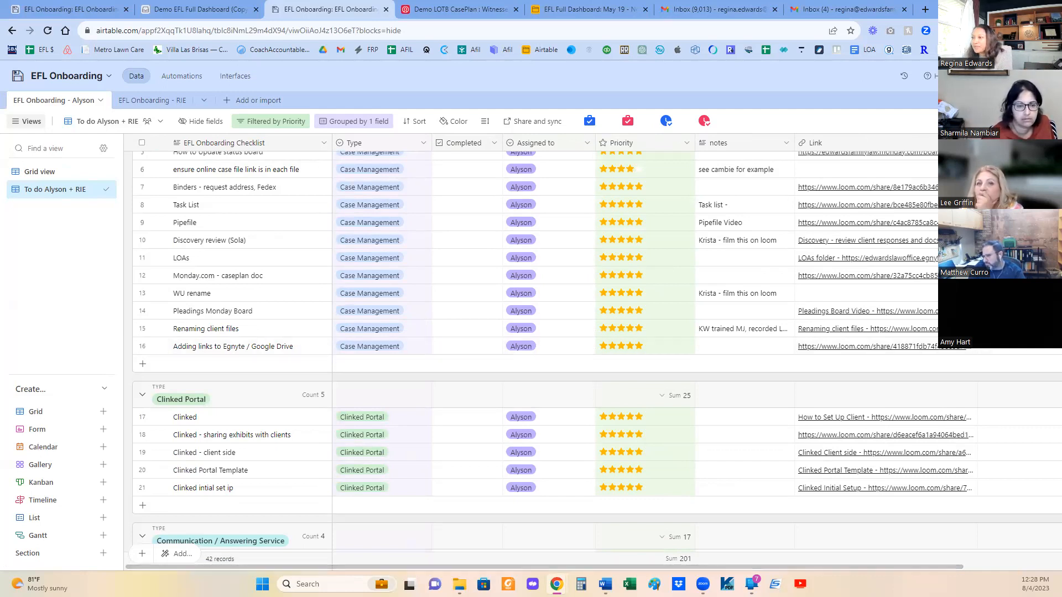
# - Check the Gmail inboxes, open the Outstanding Emails view in EFL Full Dashboard, and narrow the Email From column to about half its width
pyautogui.click(703, 7)
pyautogui.click(838, 8)
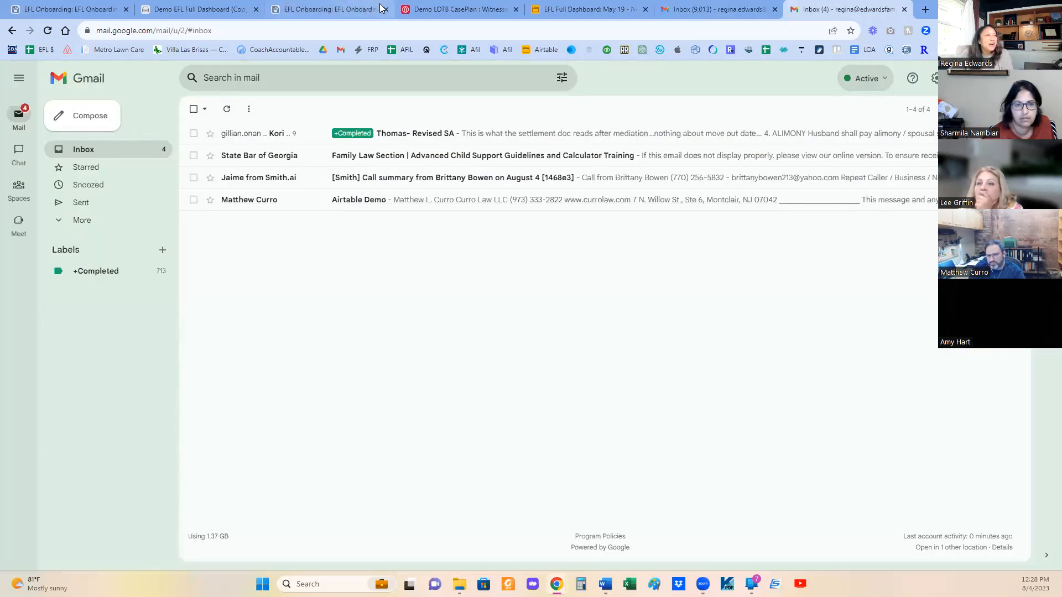
pyautogui.click(555, 10)
pyautogui.click(45, 315)
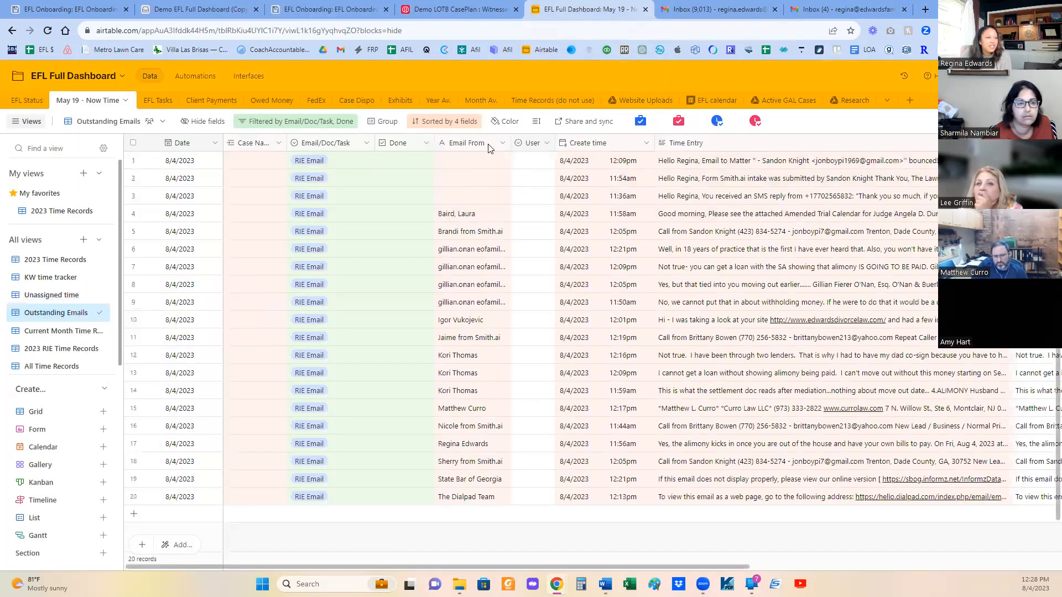
pyautogui.moveTo(511, 142); pyautogui.dragTo(471, 143)
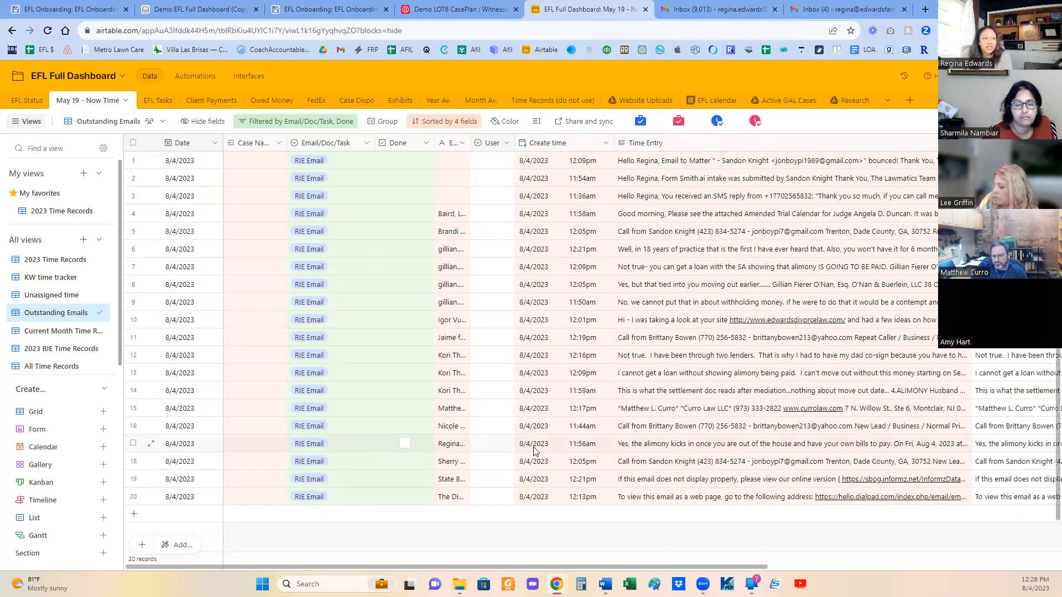
# - Delete the three outstanding email records in rows 12 to 14, all from the same sender
pyautogui.click(132, 355)
pyautogui.click(133, 373)
pyautogui.click(133, 390)
pyautogui.rightClick(283, 367)
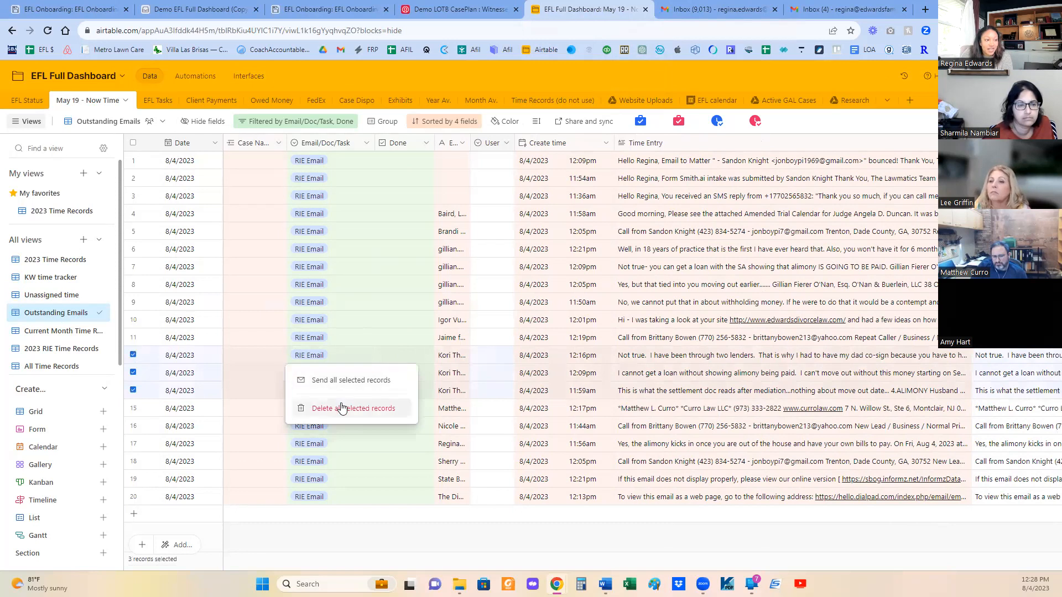
pyautogui.click(341, 408)
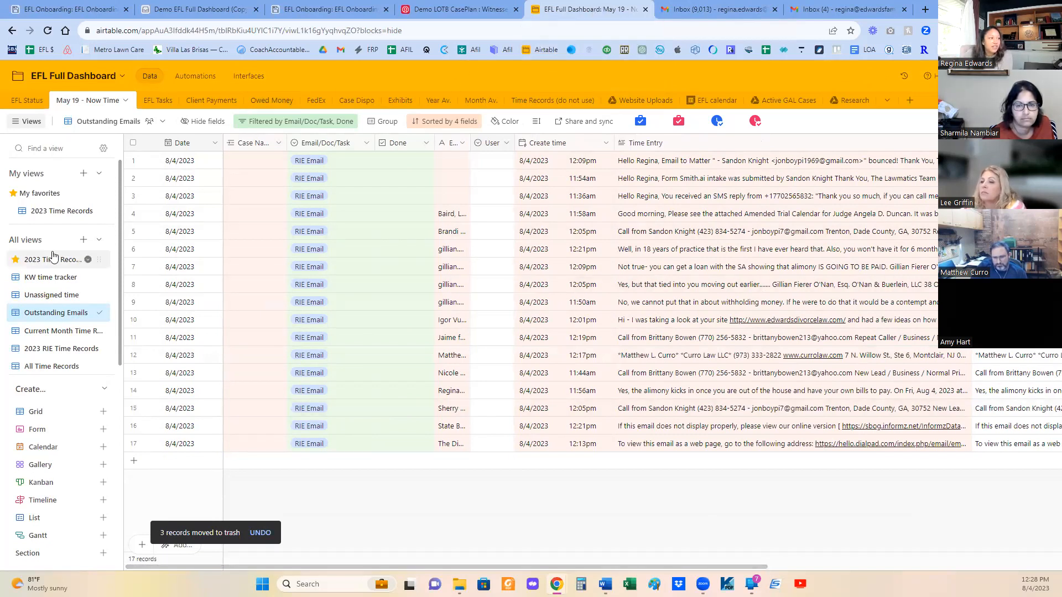
pyautogui.moveTo(48, 262)
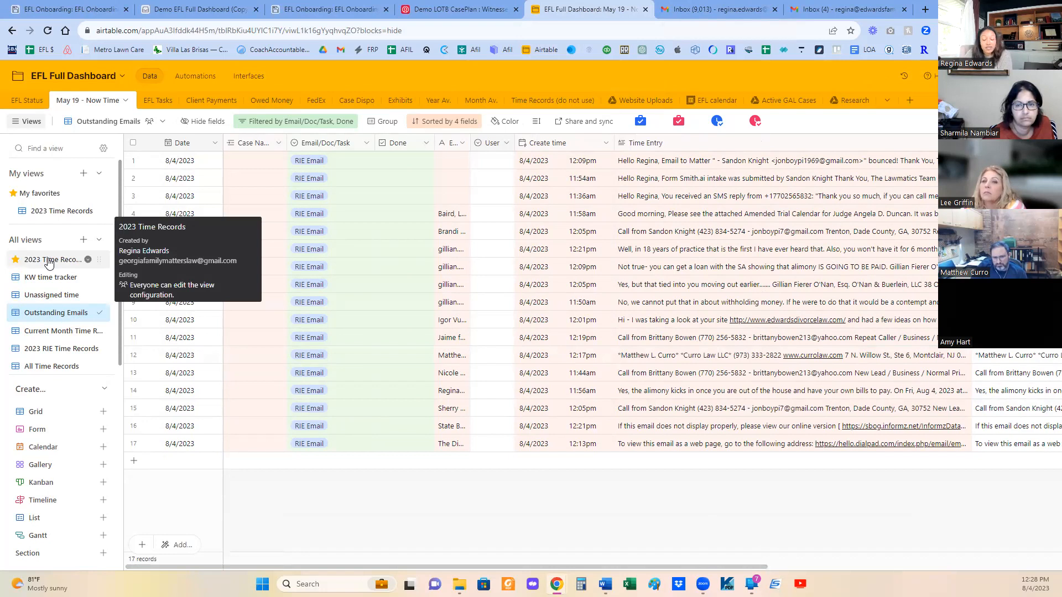
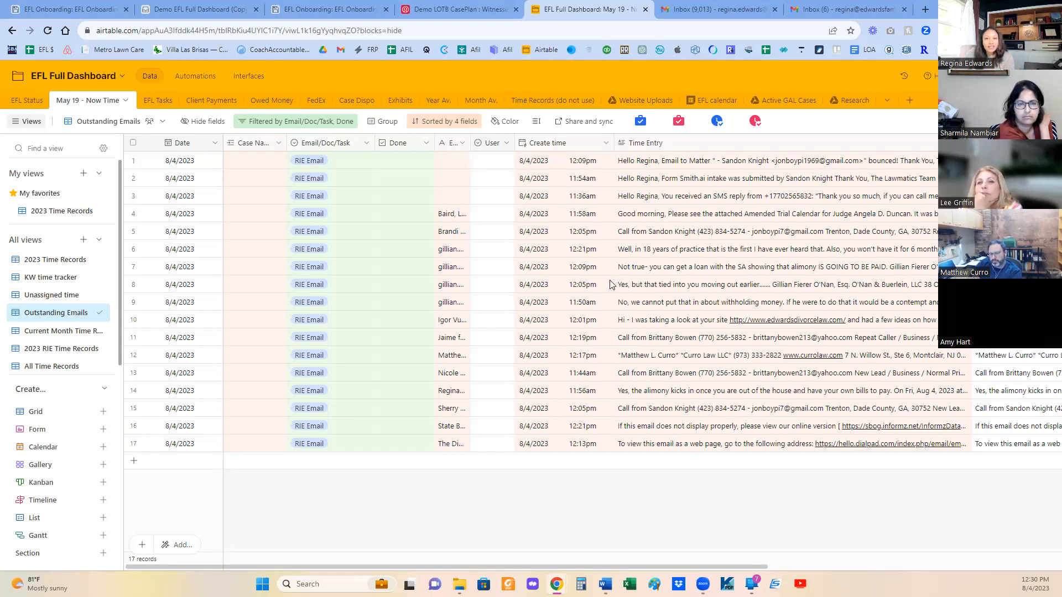
# - Open the EFL Tasks table, switch to Gmail, and turn the newest thank-you email into a task with Task to RIE
pyautogui.click(154, 103)
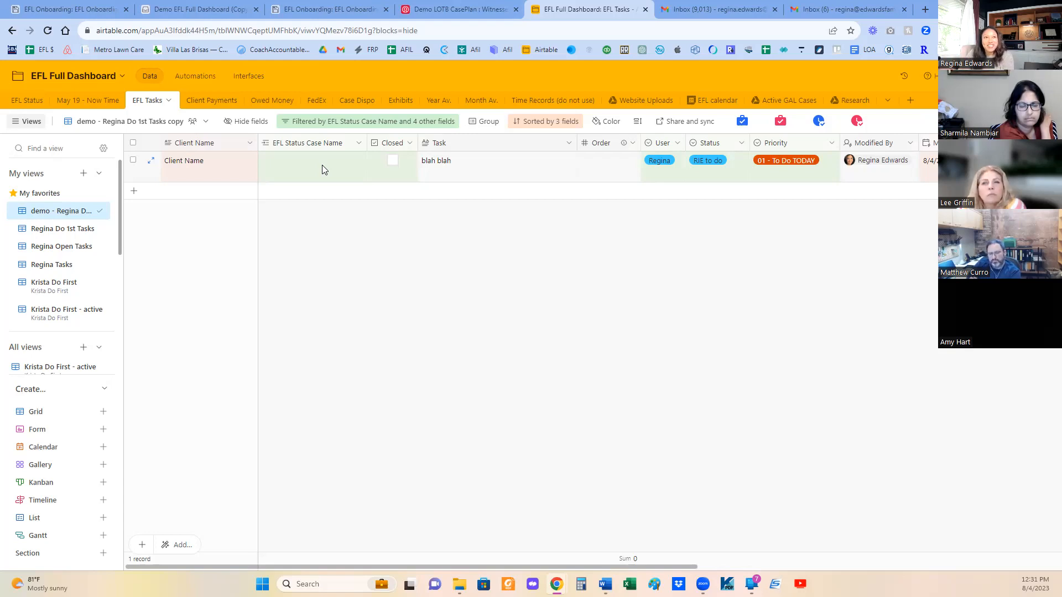
pyautogui.click(831, 5)
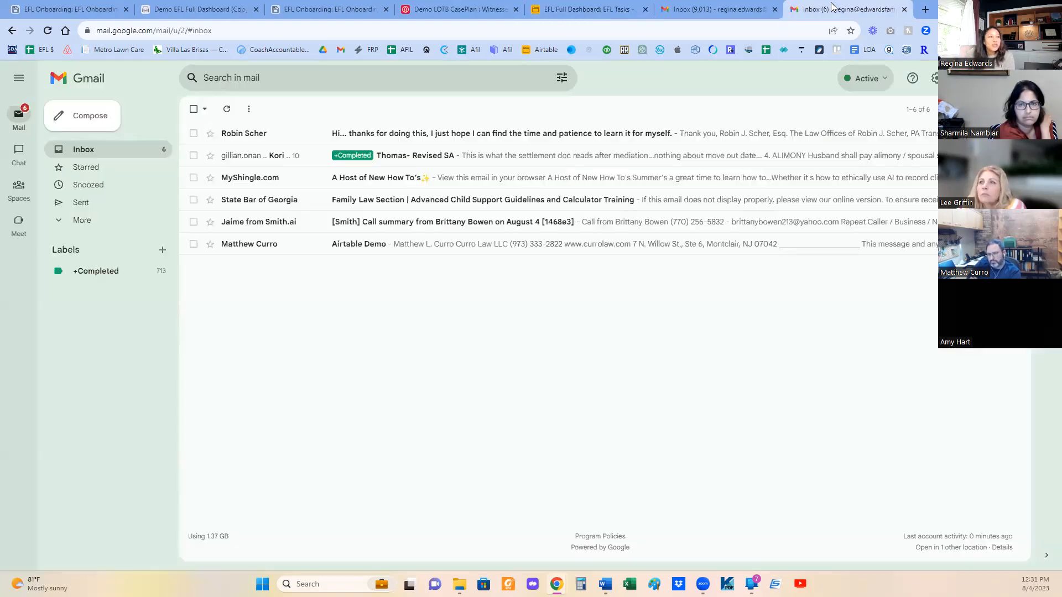
pyautogui.click(555, 135)
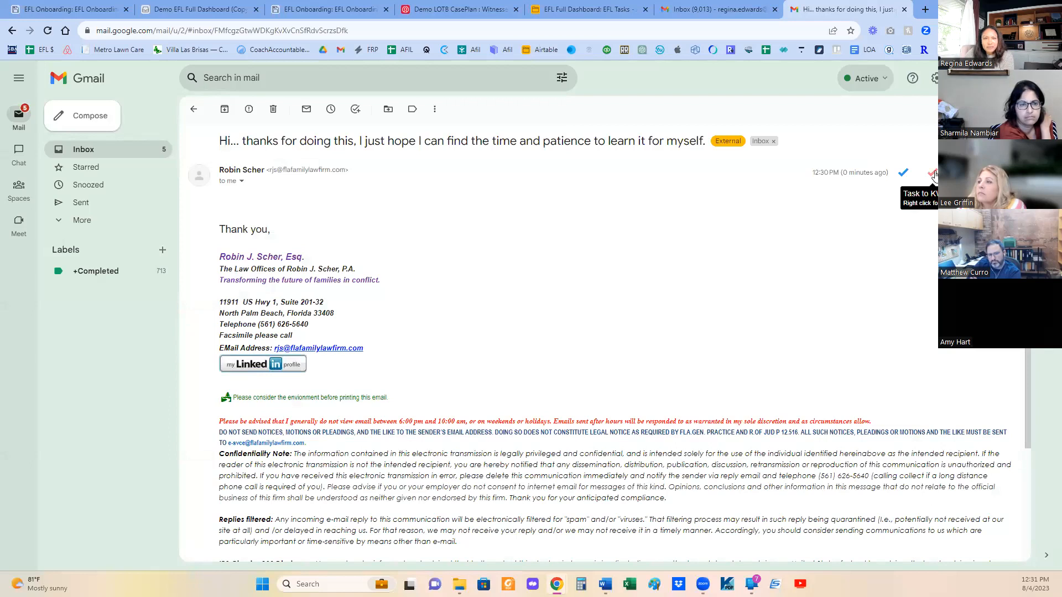
pyautogui.click(903, 176)
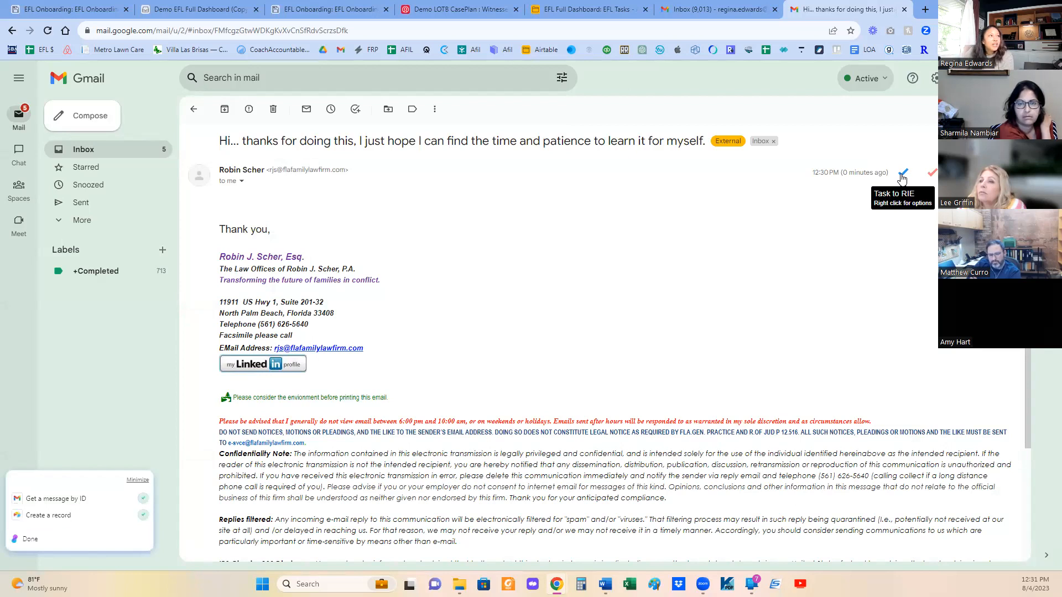
# - Switch to EFL Full Dashboard to check the new email-based task in EFL Tasks, and compare it with the Gmail message
pyautogui.click(562, 11)
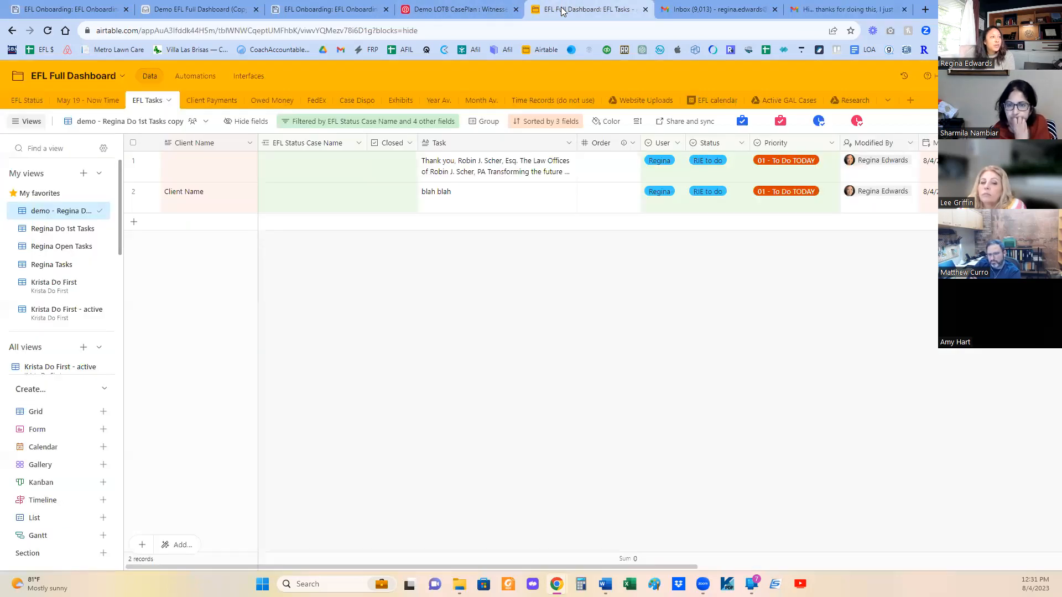
pyautogui.click(503, 170)
pyautogui.click(557, 320)
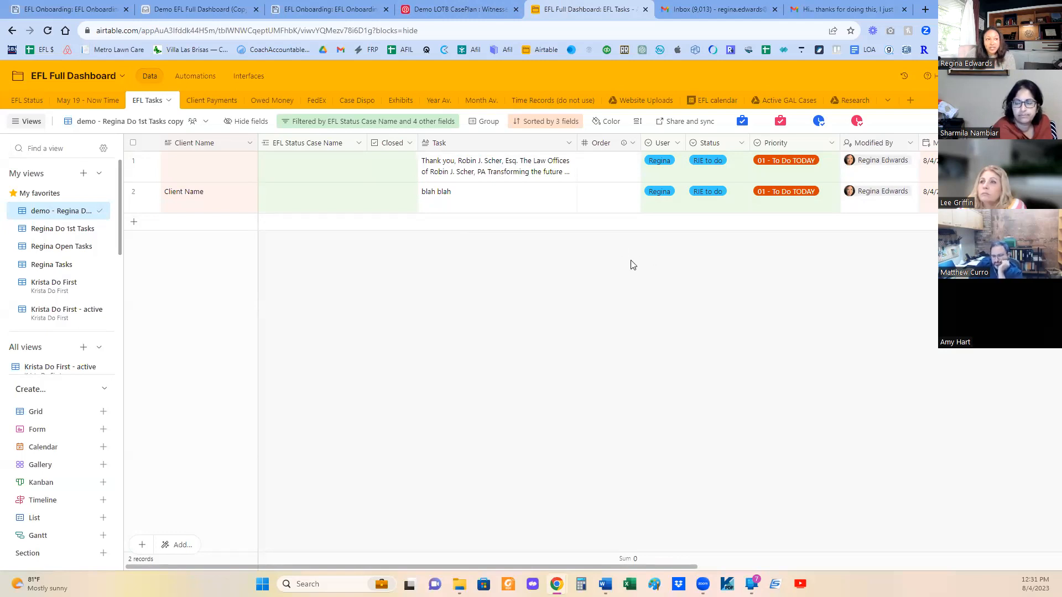
pyautogui.click(813, 9)
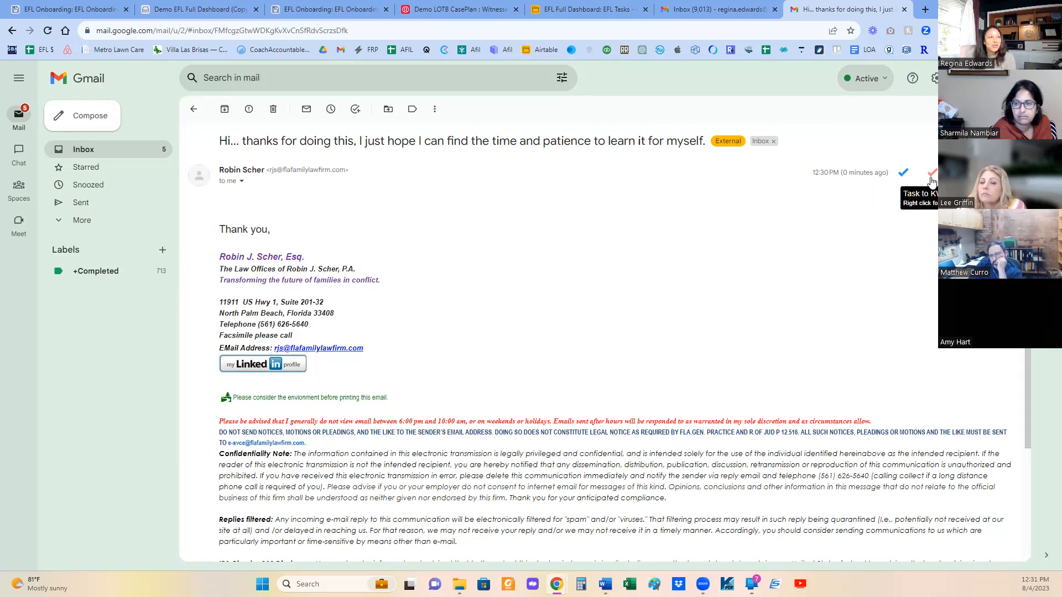
pyautogui.click(691, 5)
# - Read the full Task text of the email-based record in EFL Tasks and recheck its source email in Gmail
pyautogui.click(584, 7)
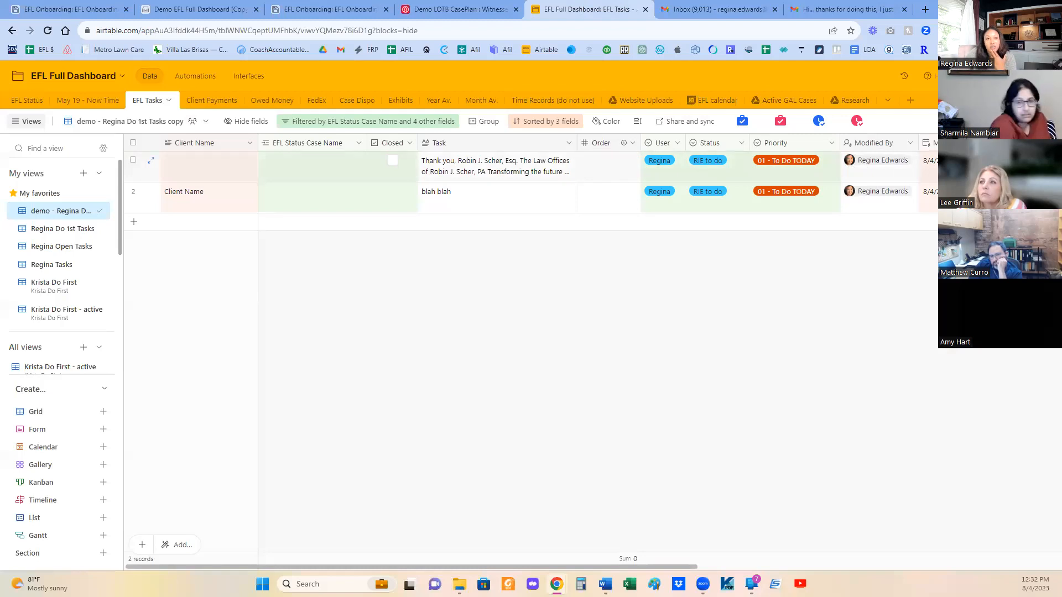
pyautogui.doubleClick(489, 166)
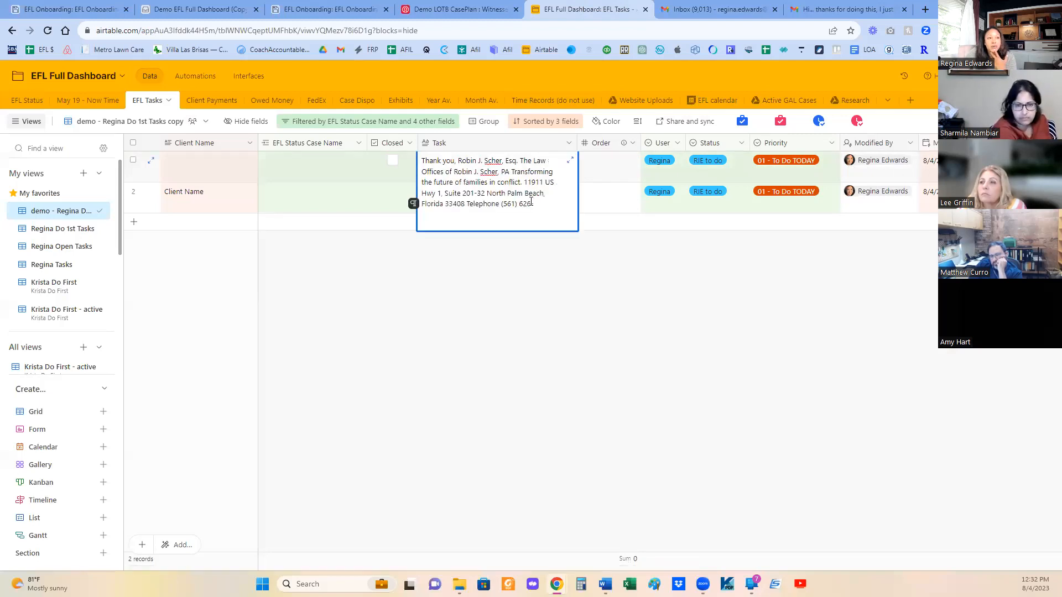
pyautogui.moveTo(553, 209); pyautogui.dragTo(422, 160)
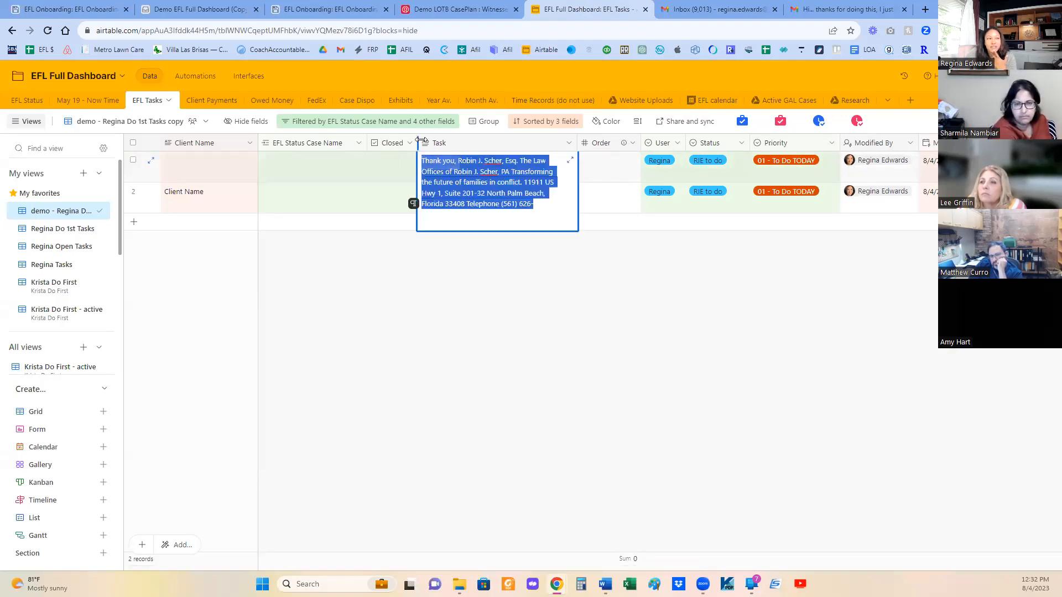
pyautogui.click(527, 278)
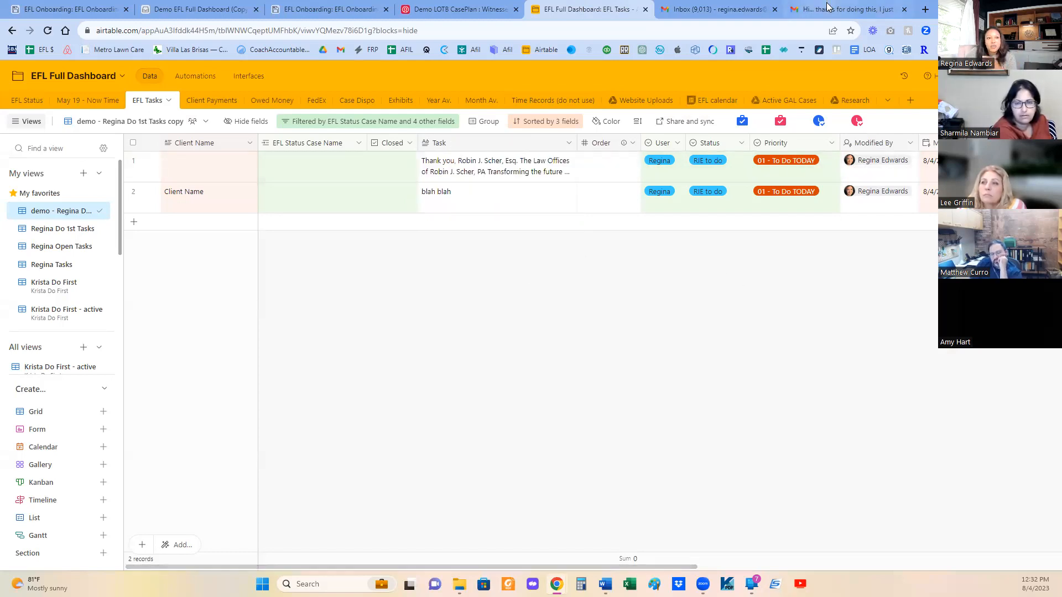
pyautogui.moveTo(828, 9)
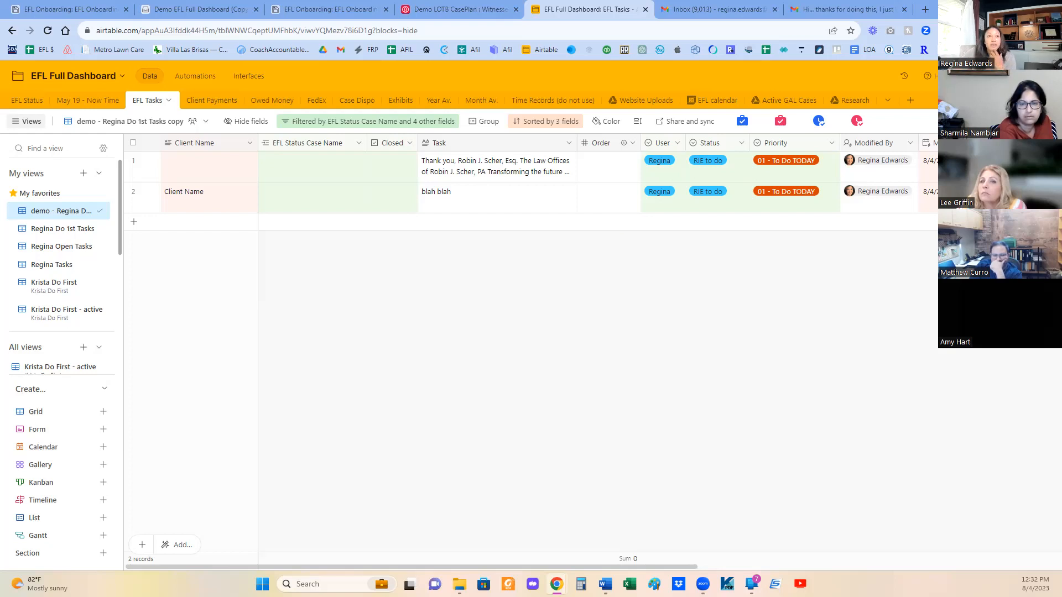
pyautogui.click(841, 9)
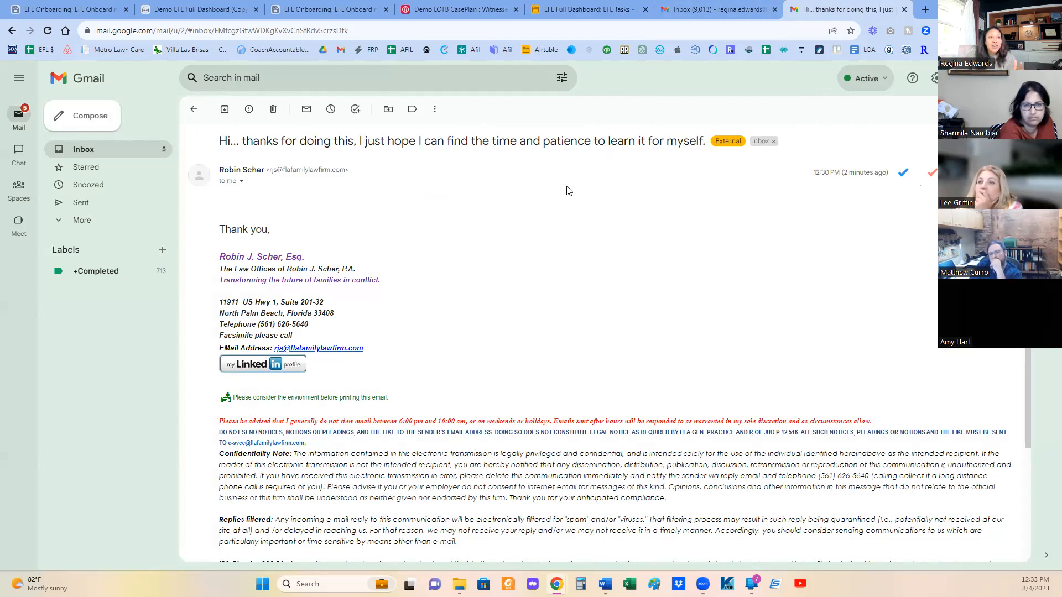
pyautogui.click(553, 9)
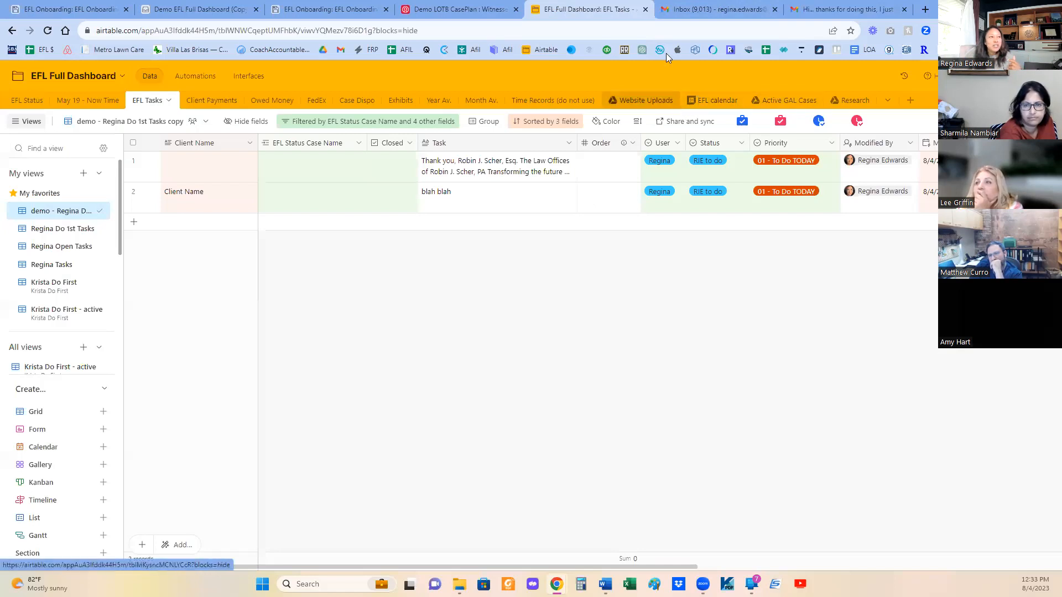
# - Switch to Demo EFL Full Dashboard (Copy) and browse the Google Drive files grouped by parent folder in Lawyer on the Beach
pyautogui.click(202, 9)
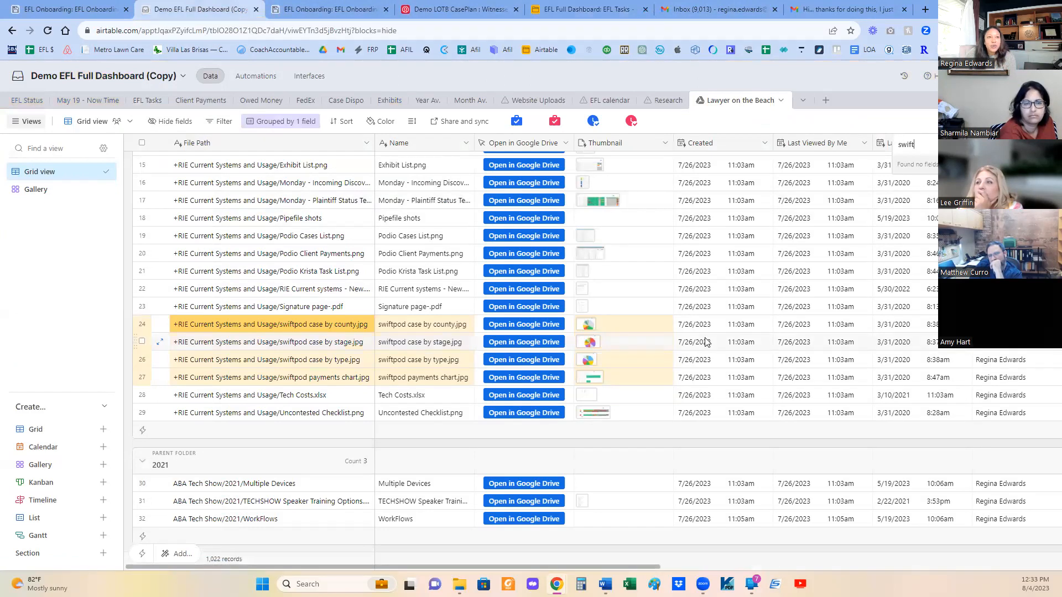
pyautogui.scroll(-11, 707, 343)
pyautogui.scroll(17, 706, 340)
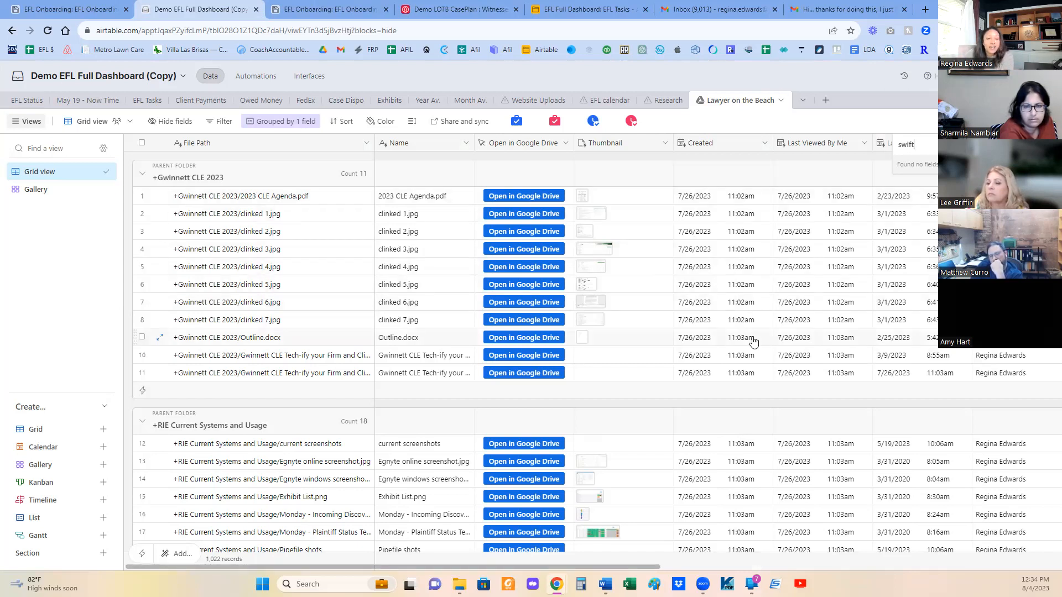
pyautogui.moveTo(622, 567)
pyautogui.mouseDown()
pyautogui.moveTo(992, 553)
pyautogui.moveTo(625, 565)
pyautogui.mouseUp()
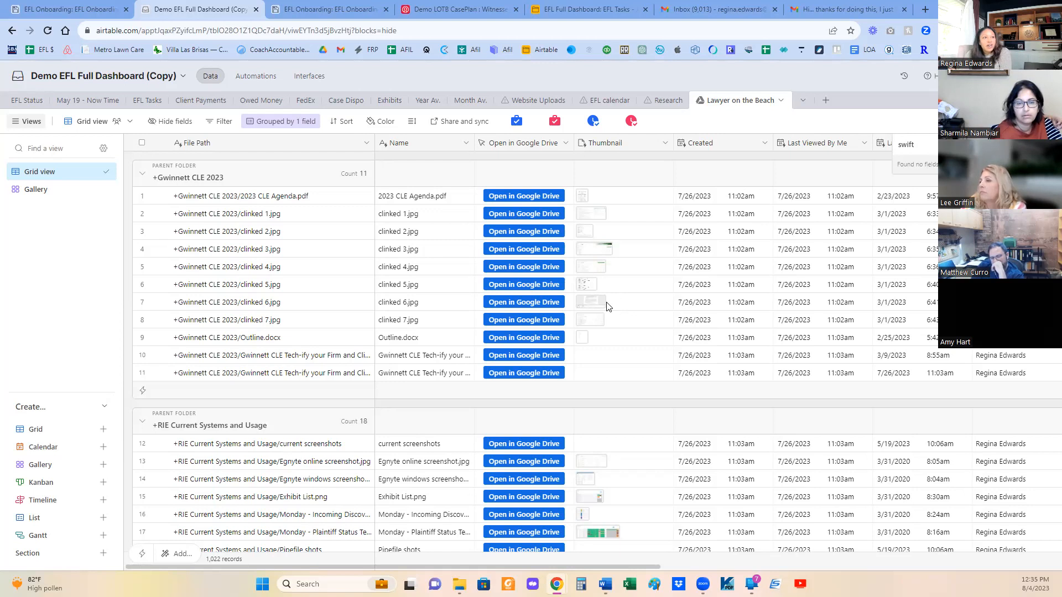
# - Open the demo dashboard's interface and review the charts on the Case Info and Closed Cases pages
pyautogui.click(318, 81)
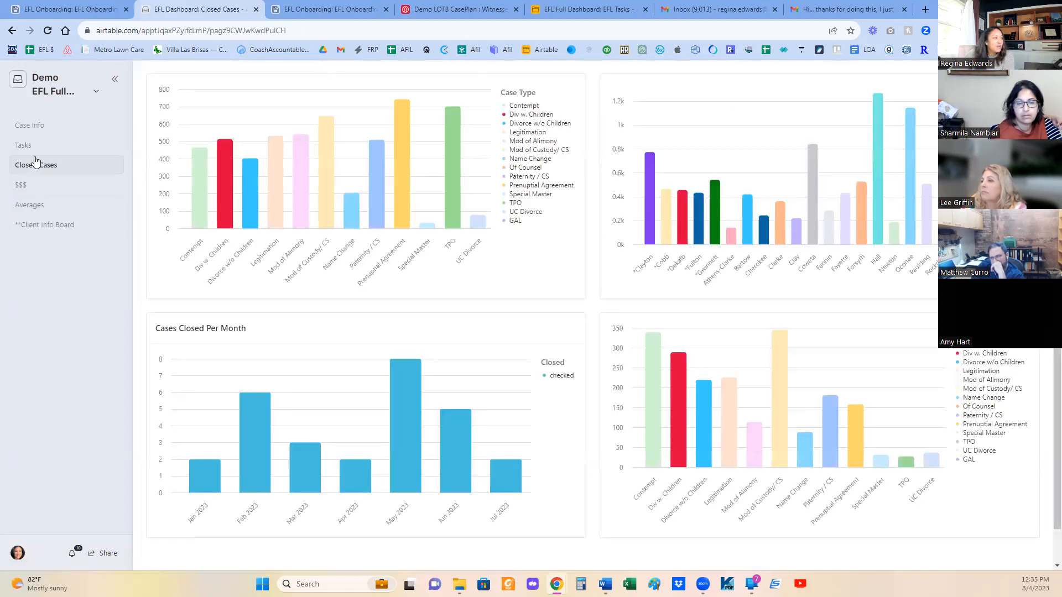
pyautogui.click(30, 126)
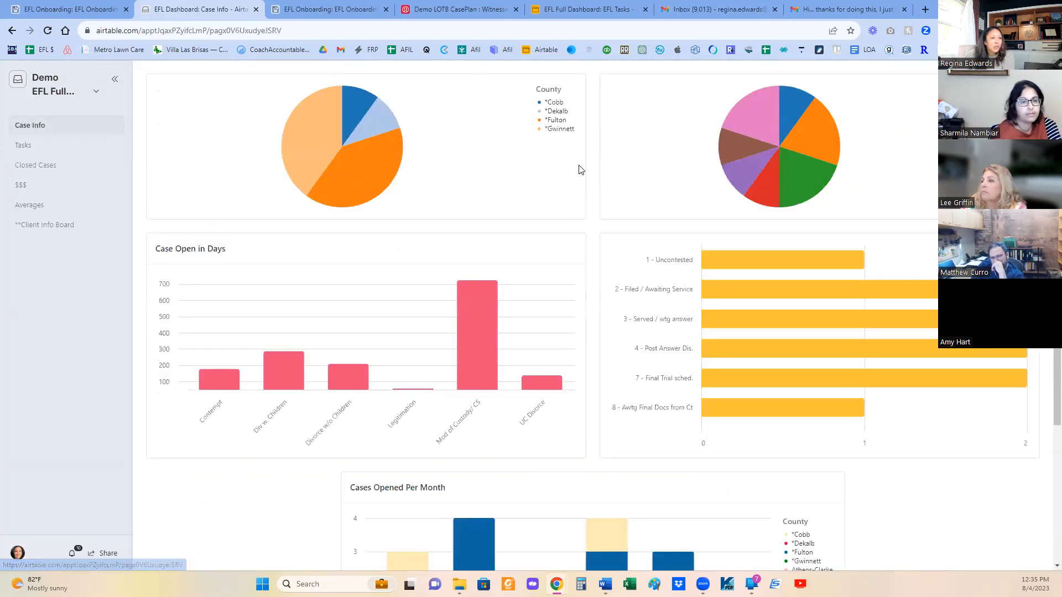
pyautogui.scroll(-3, 354, 252)
pyautogui.scroll(3, 352, 251)
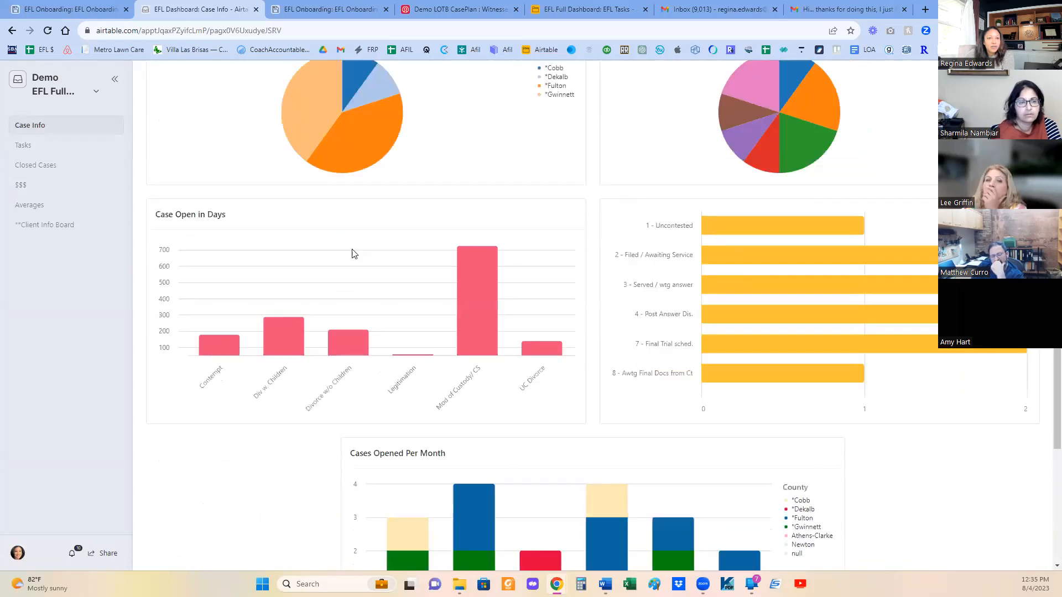
pyautogui.click(22, 164)
pyautogui.scroll(-1, 287, 269)
pyautogui.scroll(1, 286, 269)
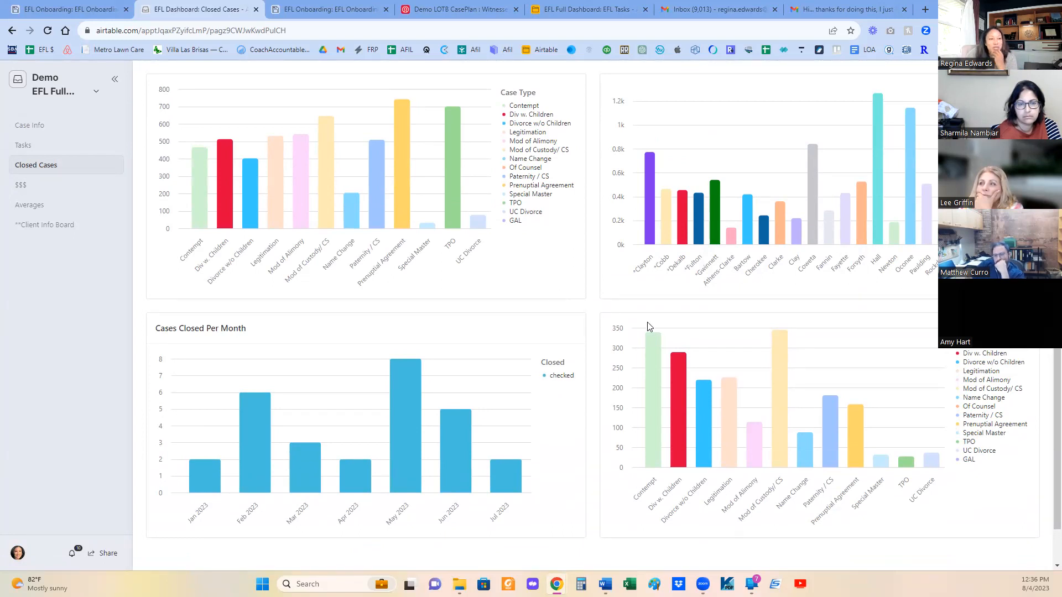
# - Switch to the Demo LOTB CasePlan base and open the Issues / Ev Needed table
pyautogui.click(451, 9)
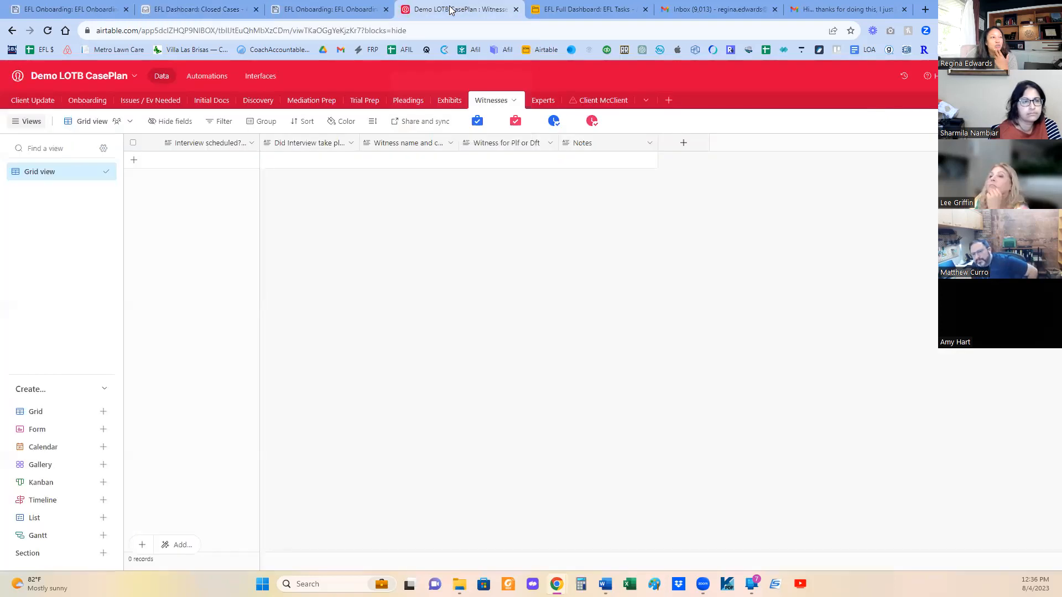
pyautogui.click(164, 103)
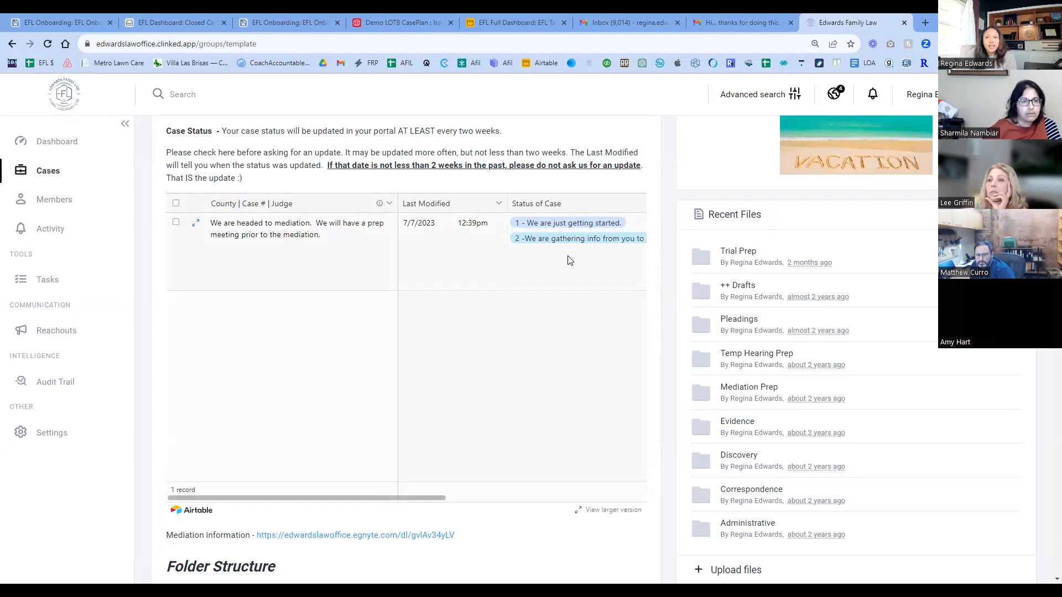
# - Review the Clinked client portal template's homepage, including embedded case status, folder structure, vacation days, communication policy and activity
pyautogui.scroll(5, 788, 377)
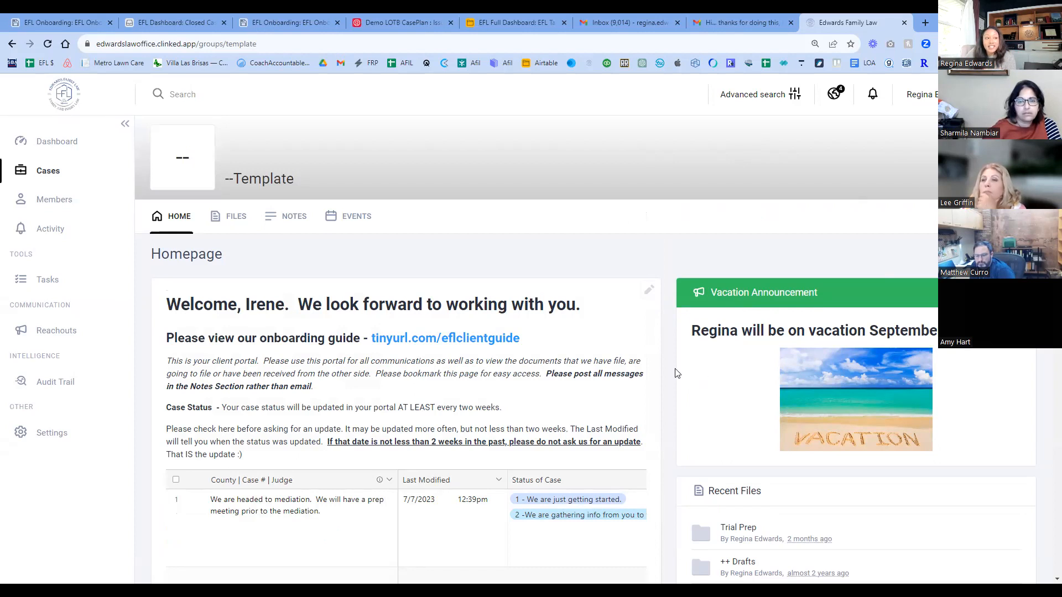
pyautogui.scroll(-1, 244, 279)
pyautogui.scroll(-1, 243, 279)
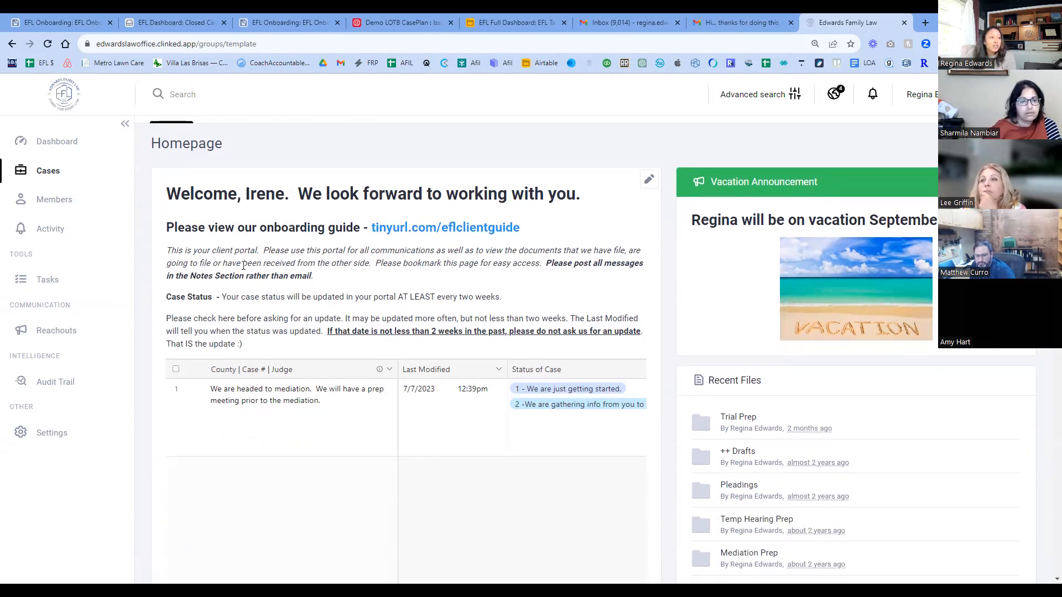
pyautogui.scroll(-2, 409, 235)
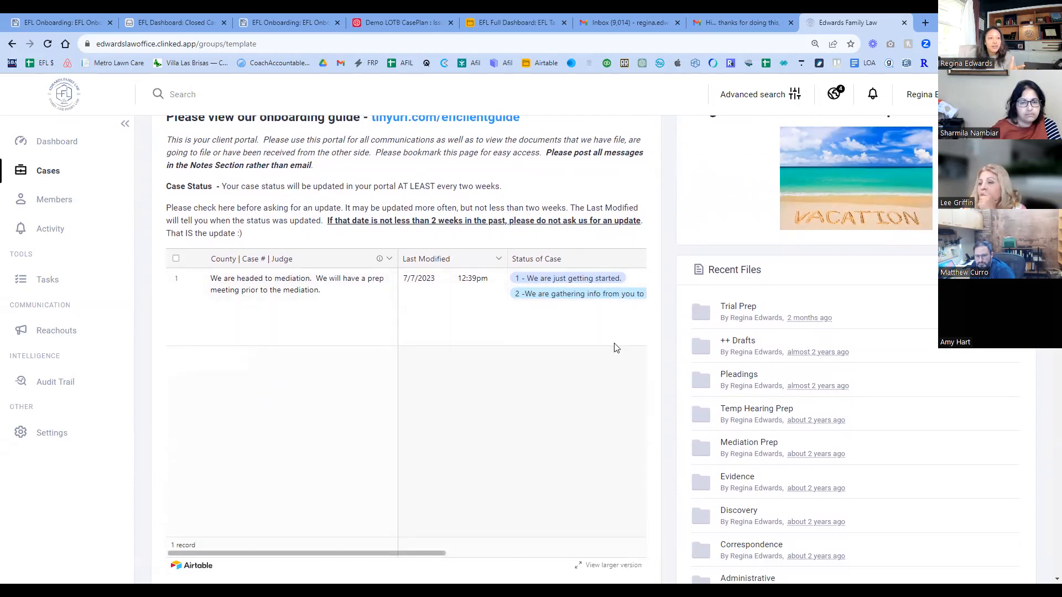
pyautogui.scroll(-8, 493, 391)
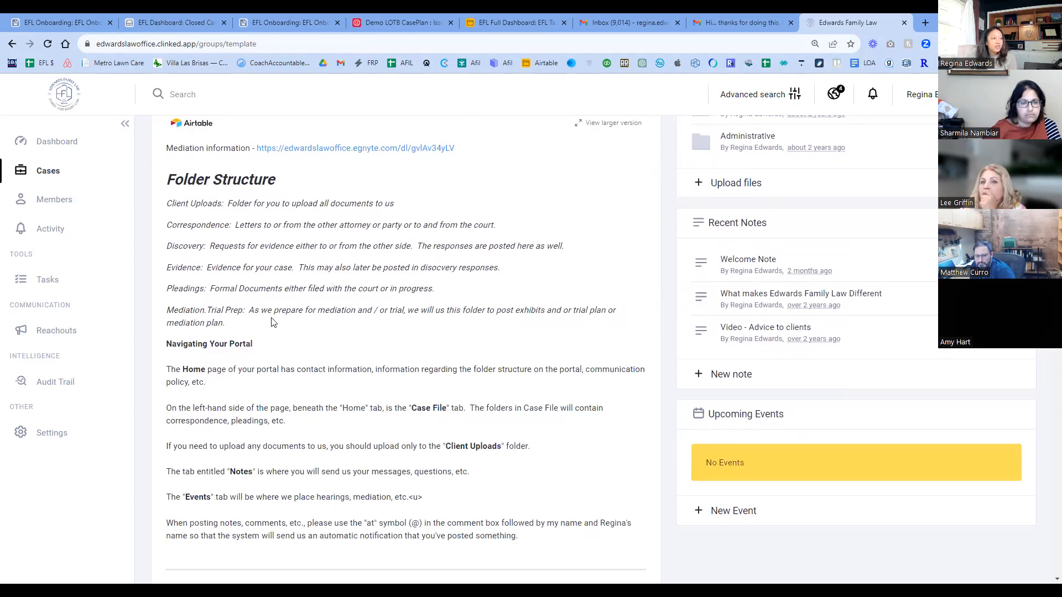
pyautogui.scroll(-9, 396, 356)
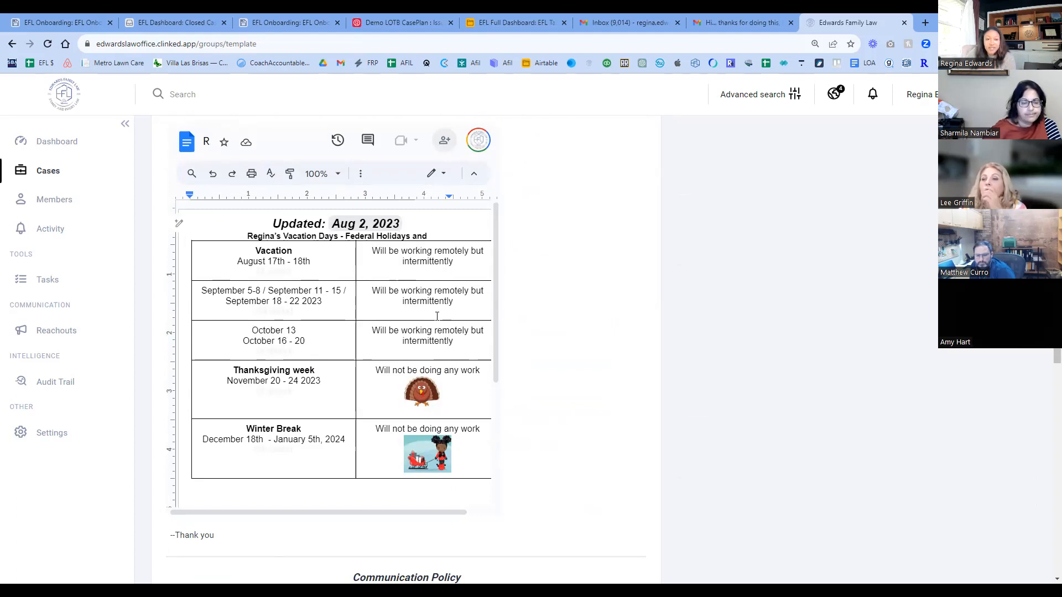
pyautogui.scroll(-3, 433, 319)
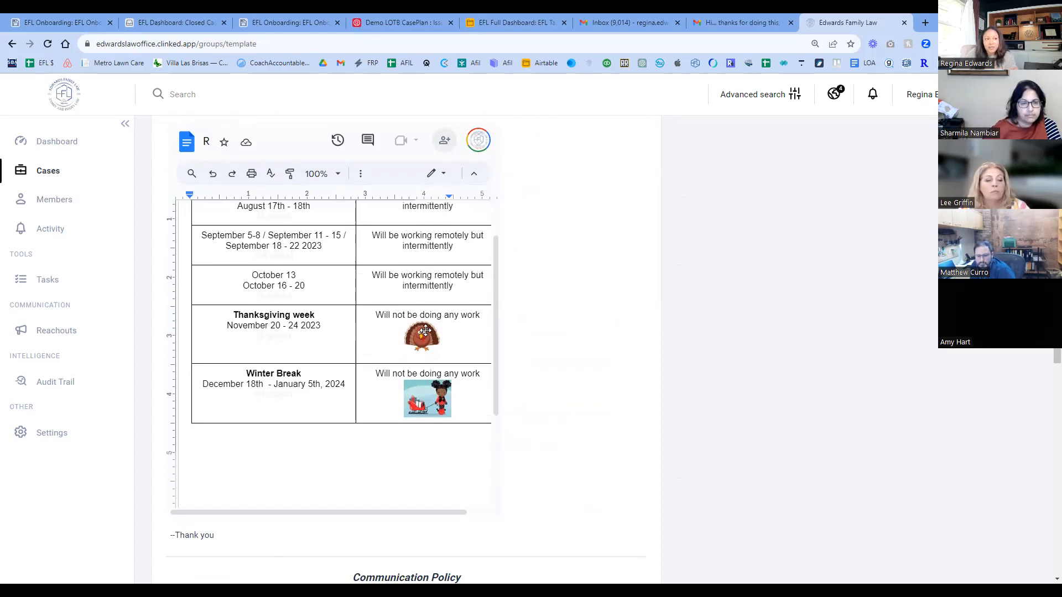
pyautogui.scroll(-8, 562, 419)
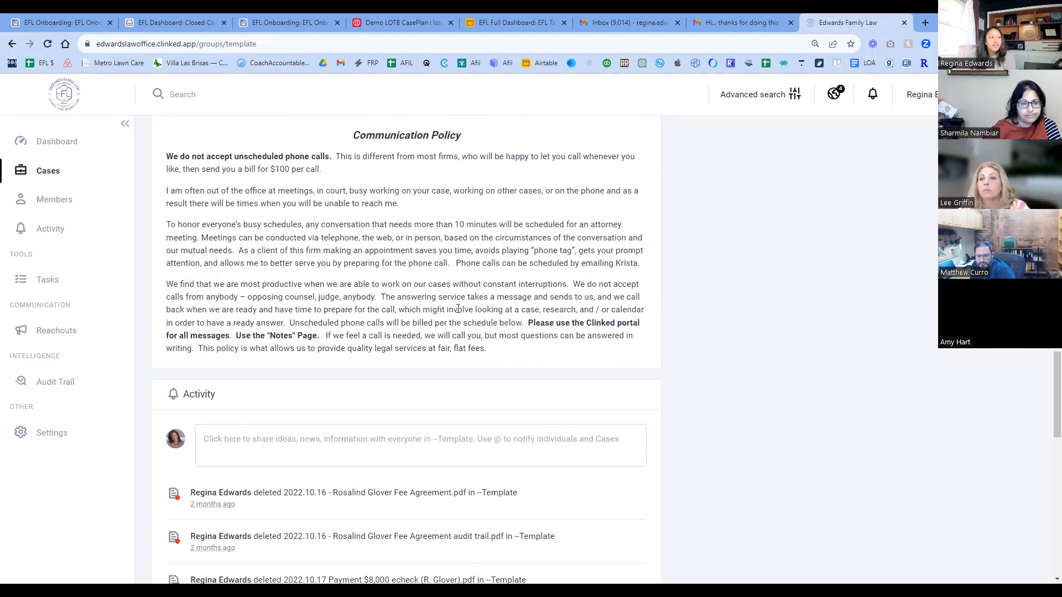
pyautogui.scroll(-13, 456, 326)
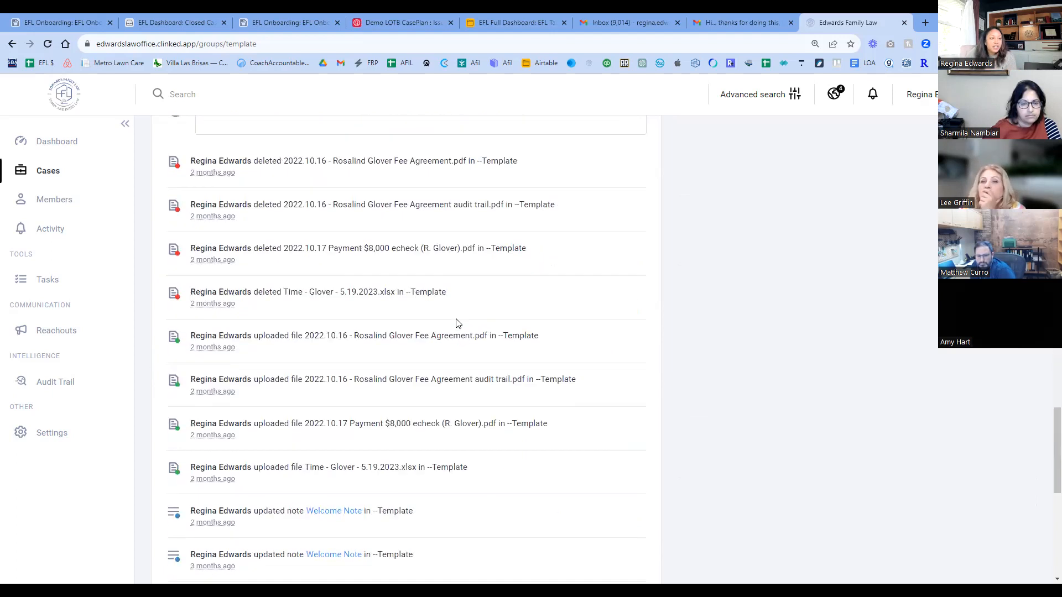
pyautogui.scroll(-1, 457, 339)
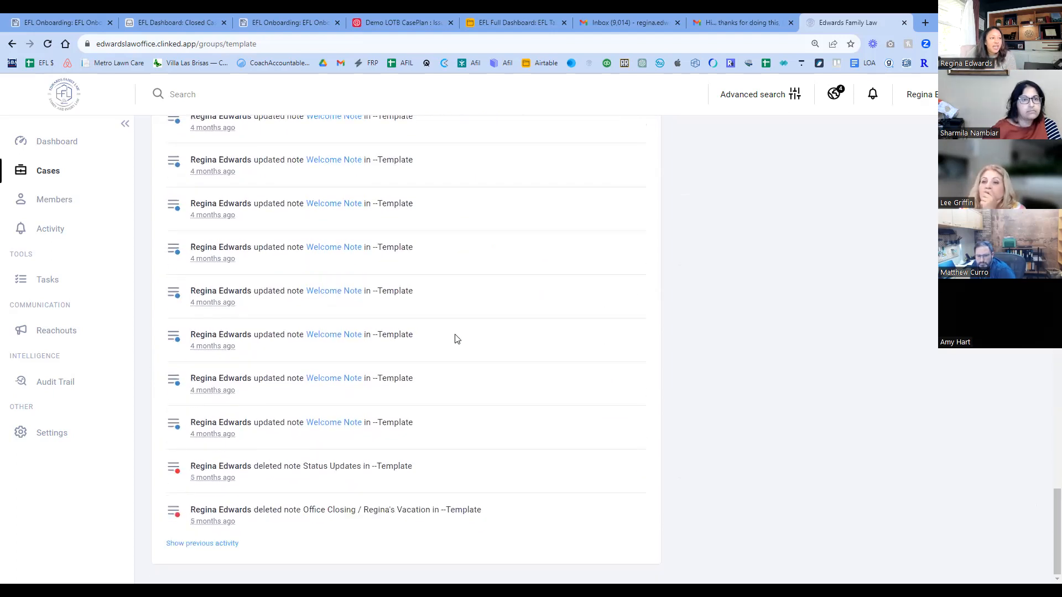